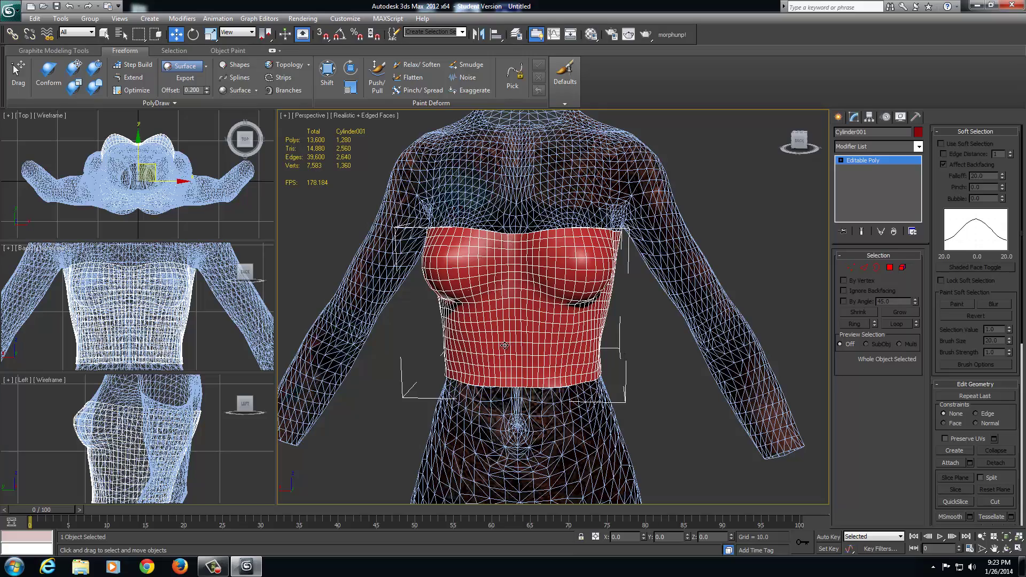
Step: Add an Unwrap UVW modifier to the red top mesh
{"action": "mouse_move", "coordinate": [505, 346]}
{"action": "middle_mouse_down", "text": "alt"}
{"action": "mouse_move", "coordinate": [590, 344]}
{"action": "mouse_move", "coordinate": [515, 346]}
{"action": "middle_mouse_up", "text": "alt"}
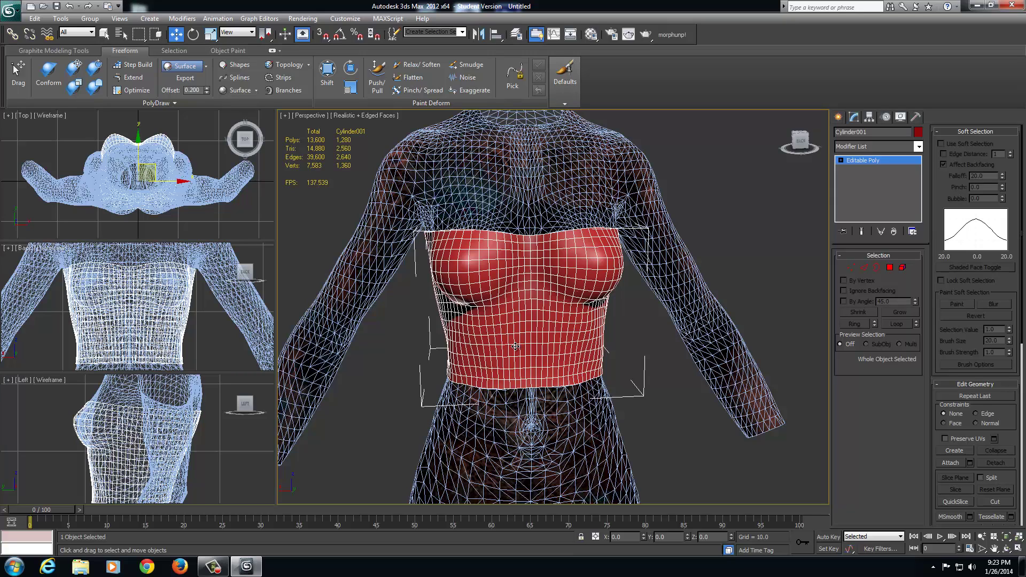
{"action": "left_click", "coordinate": [918, 146]}
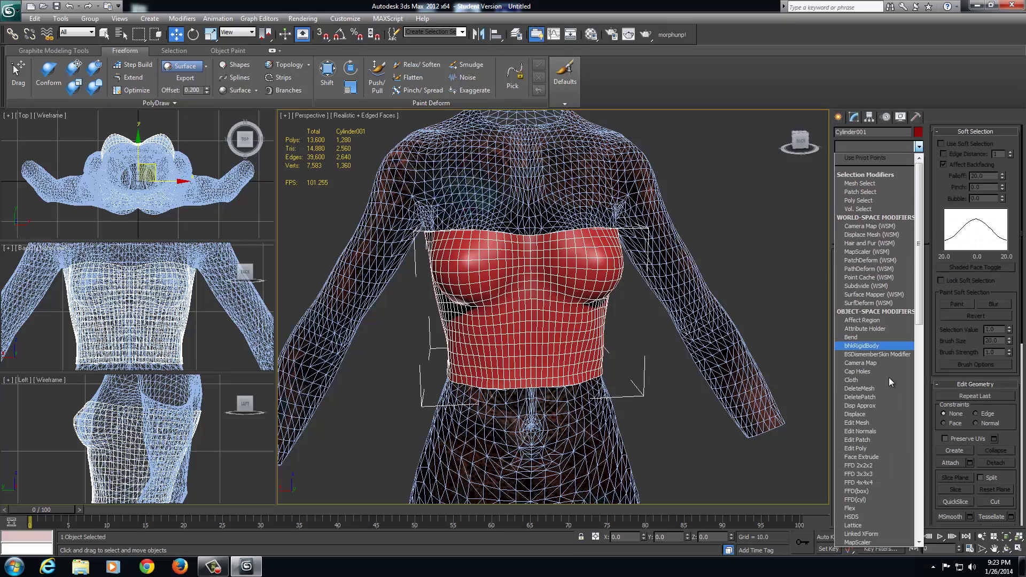
{"action": "scroll", "coordinate": [877, 418], "scroll_direction": "down", "scroll_amount": 2}
{"action": "scroll", "coordinate": [867, 436], "scroll_direction": "down", "scroll_amount": 7}
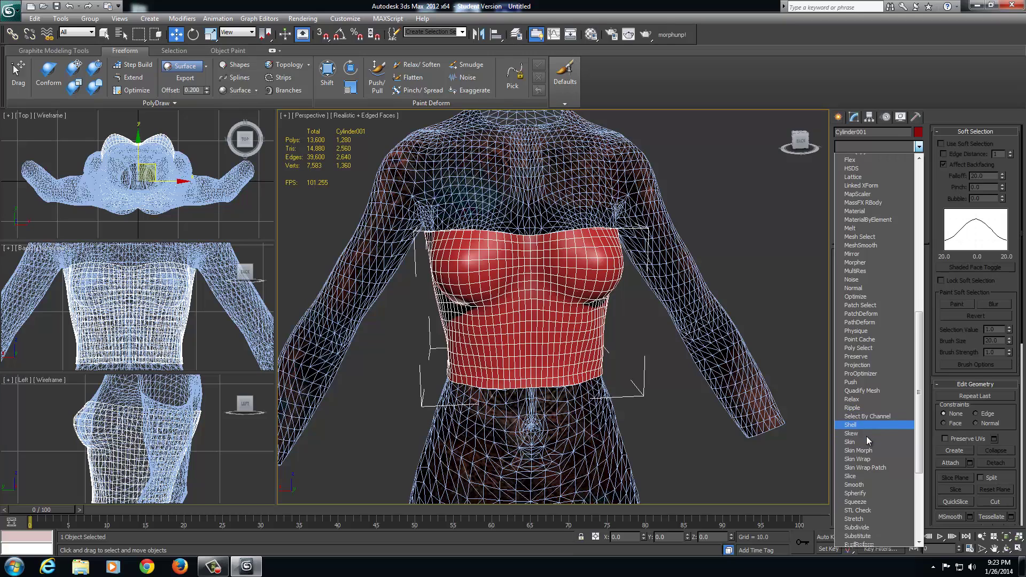
{"action": "scroll", "coordinate": [862, 459], "scroll_direction": "down", "scroll_amount": 4}
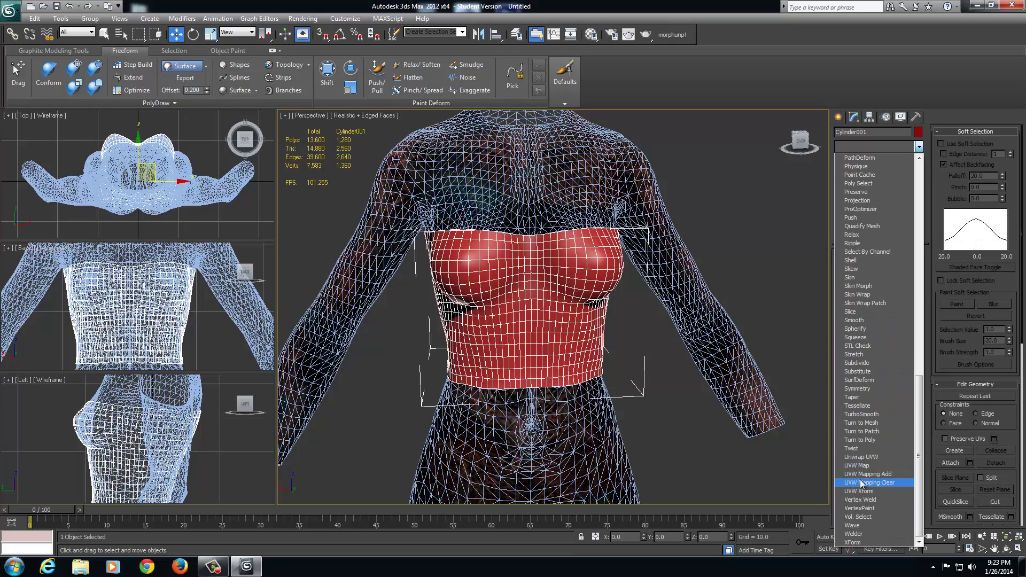
{"action": "left_click", "coordinate": [860, 457]}
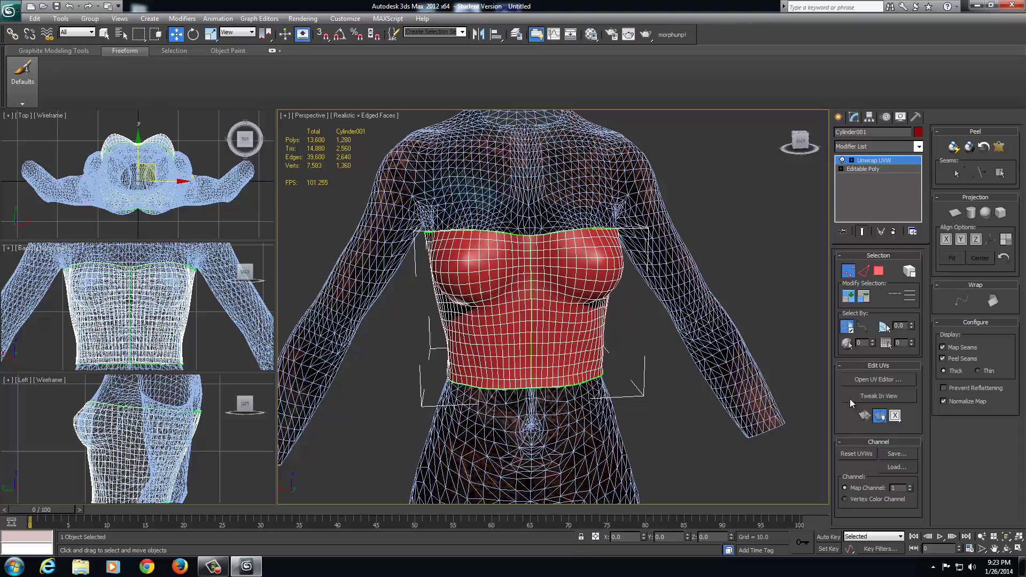
Step: Open the UV editor for the top mesh and move its window clear of the perspective view
{"action": "middle_click_drag", "start_coordinate": [731, 368], "coordinate": [756, 360], "text": "alt"}
{"action": "scroll", "coordinate": [756, 359], "scroll_direction": "up", "scroll_amount": 5}
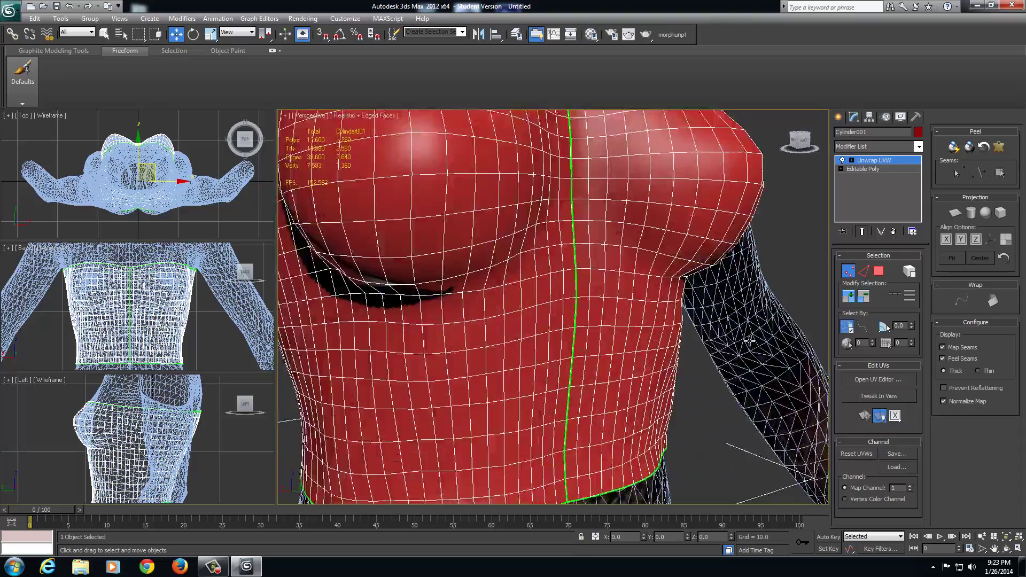
{"action": "scroll", "coordinate": [748, 355], "scroll_direction": "down", "scroll_amount": 3}
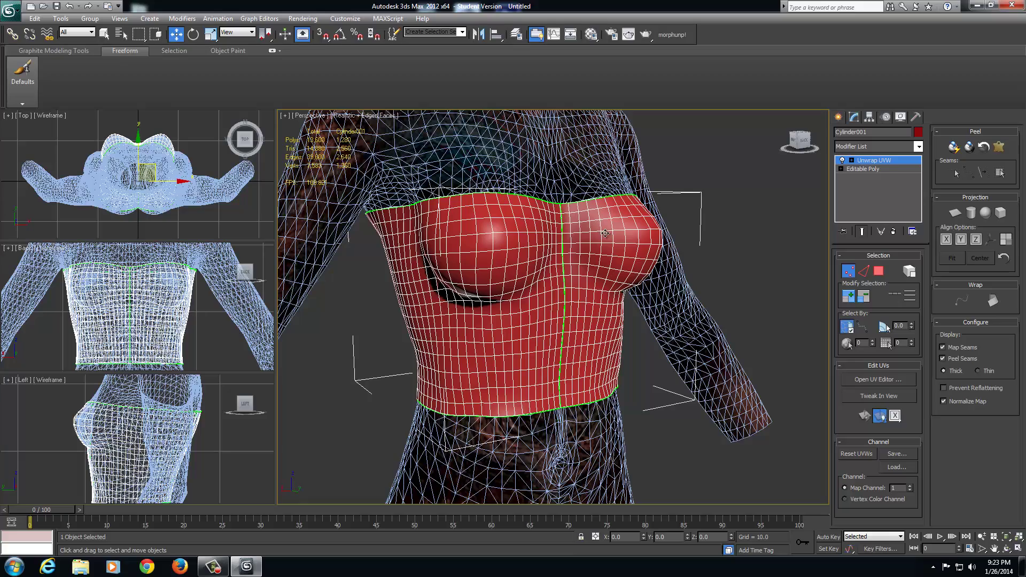
{"action": "middle_click_drag", "start_coordinate": [703, 297], "coordinate": [560, 190], "text": "alt"}
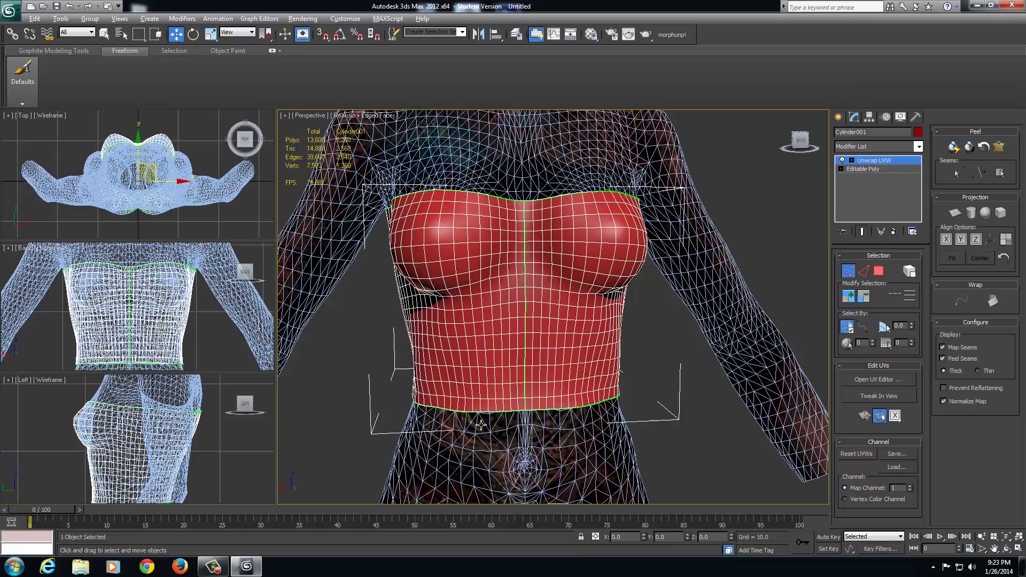
{"action": "mouse_move", "coordinate": [495, 425]}
{"action": "middle_mouse_down", "text": "alt"}
{"action": "mouse_move", "coordinate": [675, 415]}
{"action": "mouse_move", "coordinate": [505, 425]}
{"action": "mouse_move", "coordinate": [503, 410]}
{"action": "middle_mouse_up", "text": "alt"}
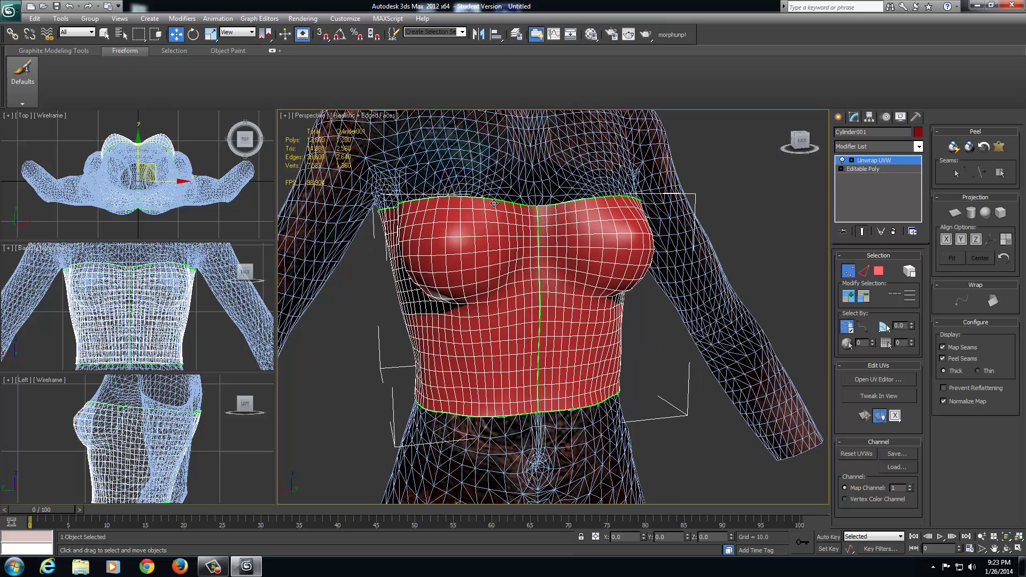
{"action": "left_click", "coordinate": [869, 379]}
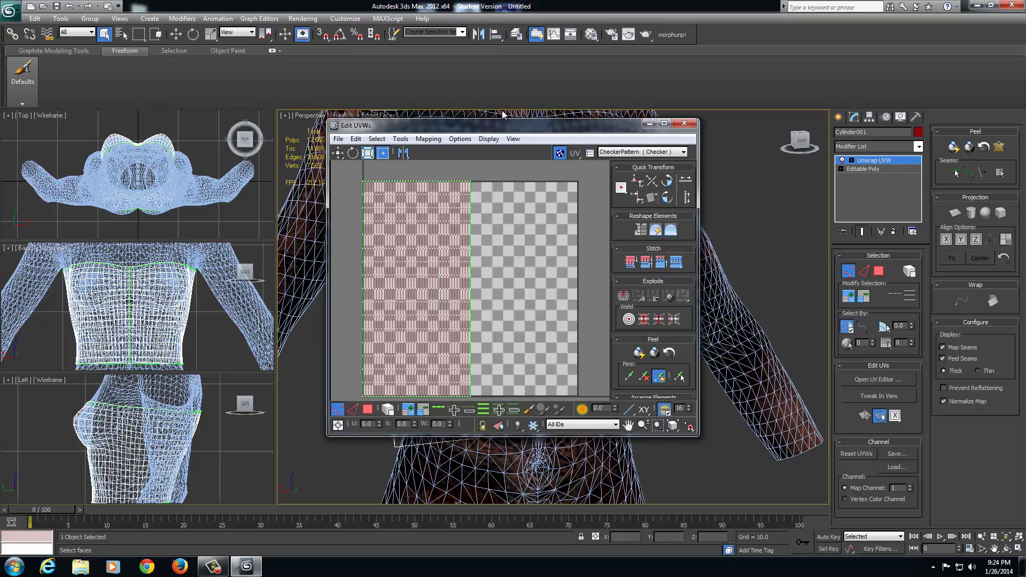
{"action": "left_click_drag", "start_coordinate": [498, 122], "coordinate": [178, 102]}
Step: Select all of the top's UV faces in polygon selection mode
{"action": "scroll", "coordinate": [481, 256], "scroll_direction": "down", "scroll_amount": 8}
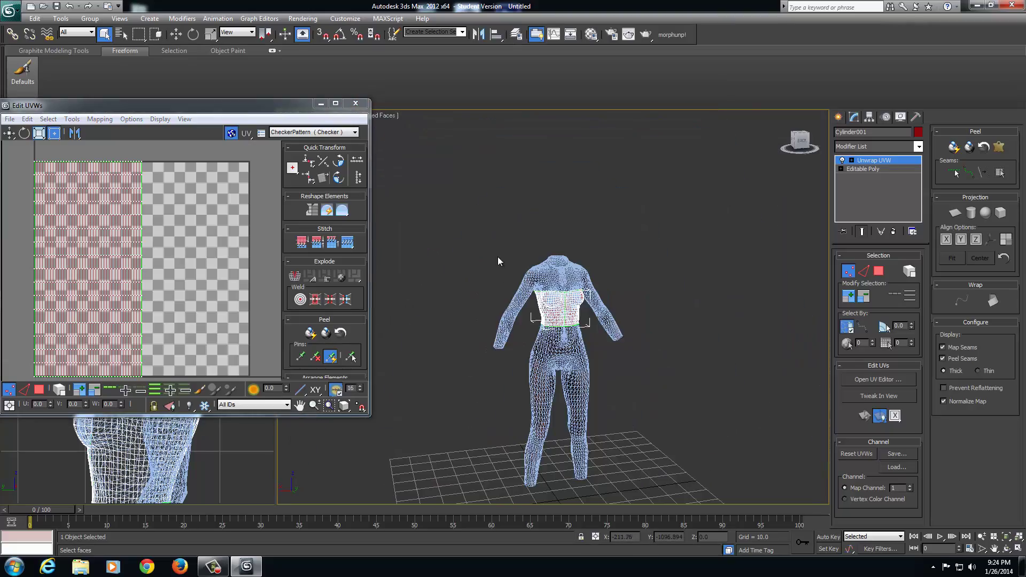
{"action": "left_click_drag", "start_coordinate": [498, 261], "coordinate": [724, 450]}
{"action": "key", "text": "z"}
{"action": "middle_click_drag", "start_coordinate": [636, 371], "coordinate": [433, 372], "text": "alt"}
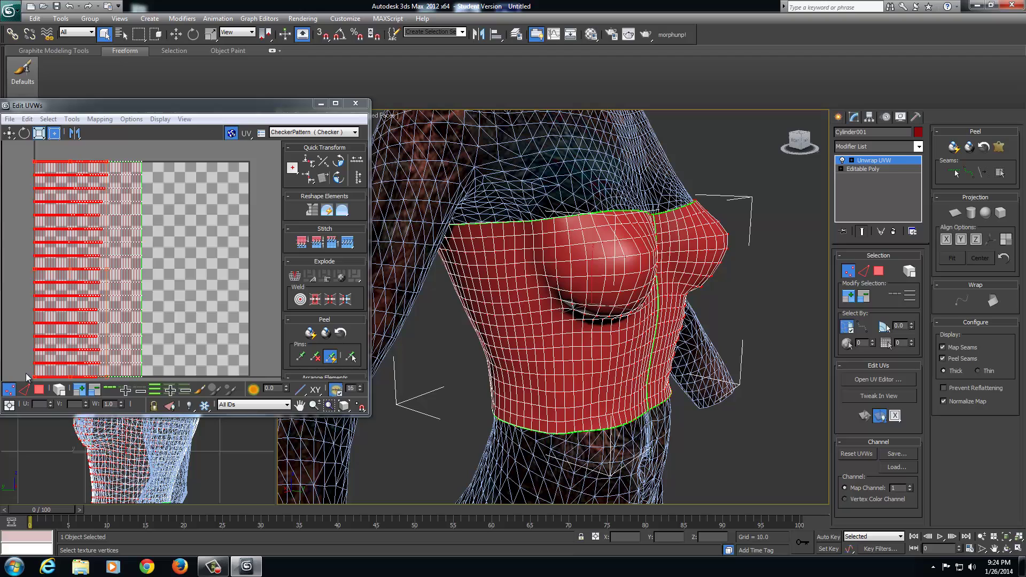
{"action": "left_click", "coordinate": [39, 390]}
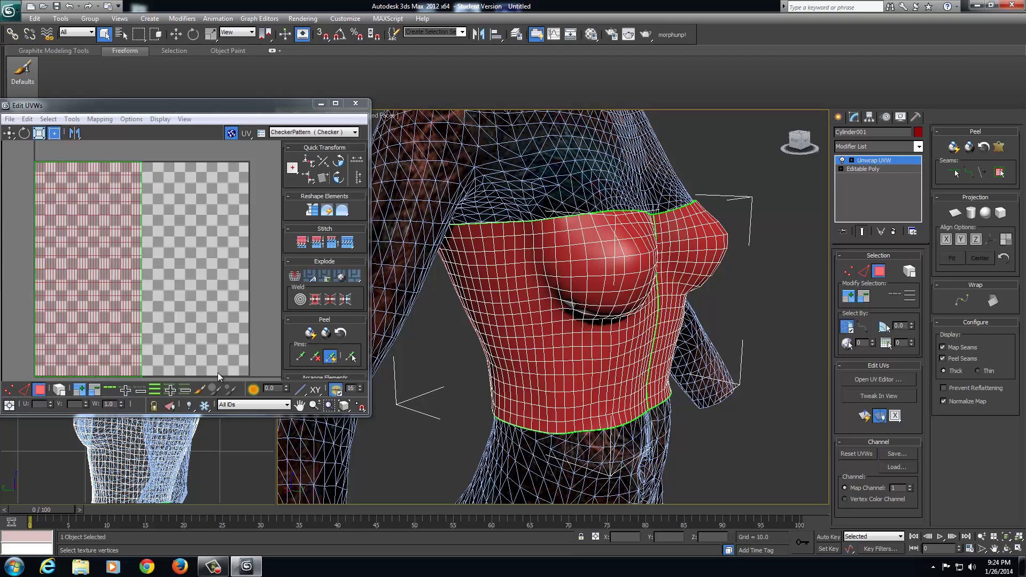
{"action": "scroll", "coordinate": [156, 249], "scroll_direction": "down", "scroll_amount": 5}
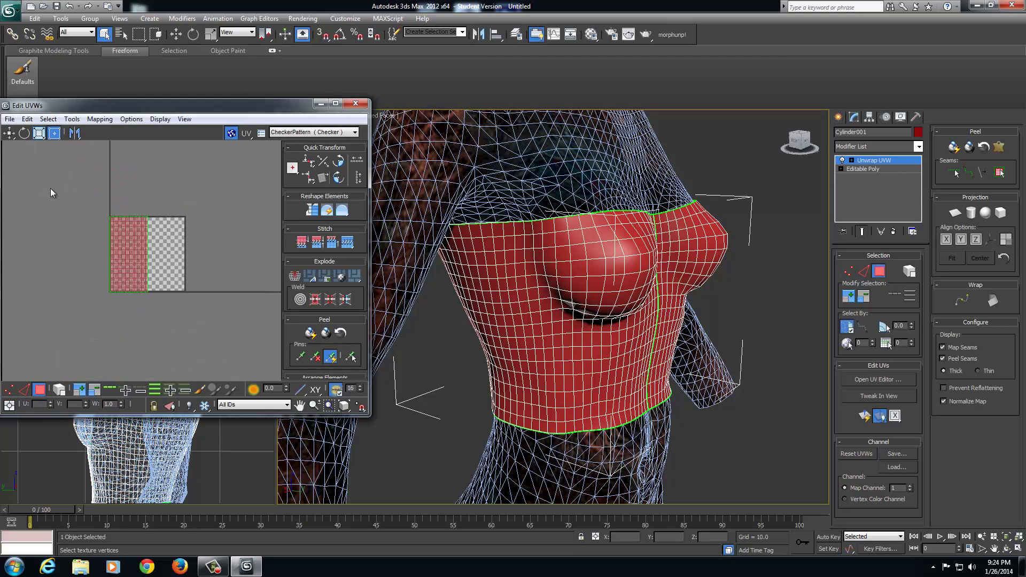
{"action": "left_click_drag", "start_coordinate": [41, 155], "coordinate": [214, 353]}
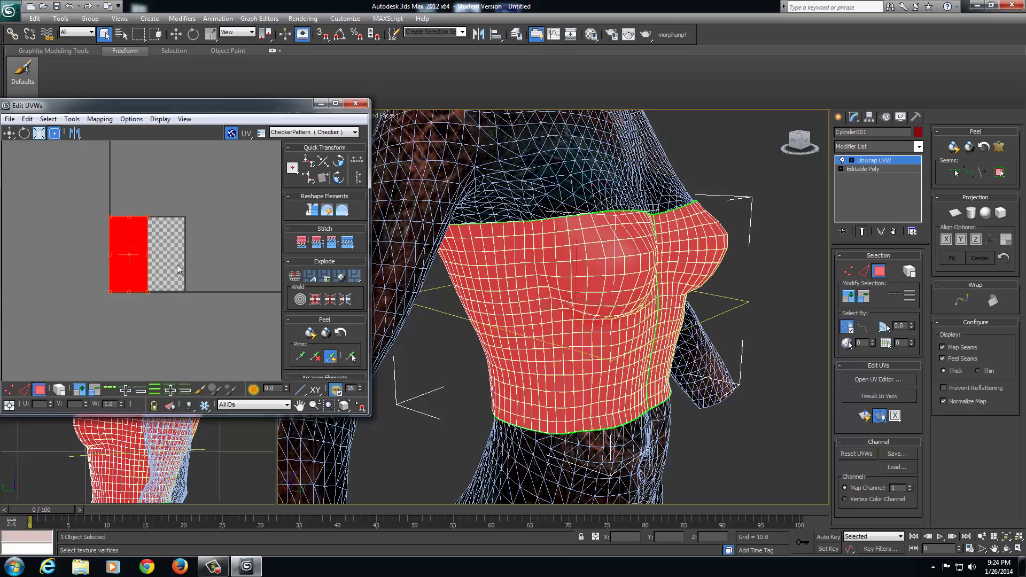
Step: Apply Flatten Mapping to the selected faces with a face angle threshold of 45 and spacing of 0.02
{"action": "left_click", "coordinate": [94, 119]}
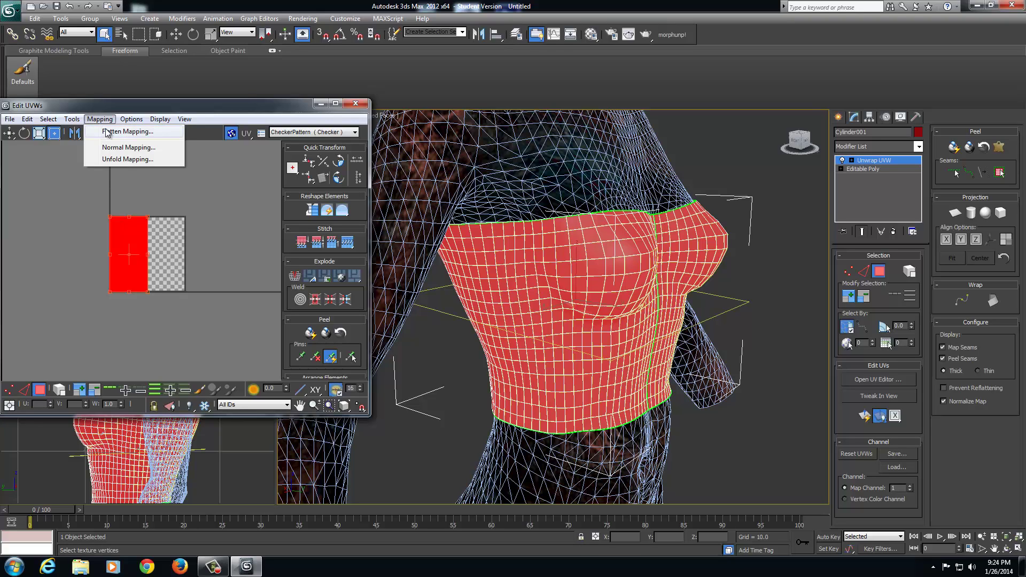
{"action": "left_click", "coordinate": [106, 131]}
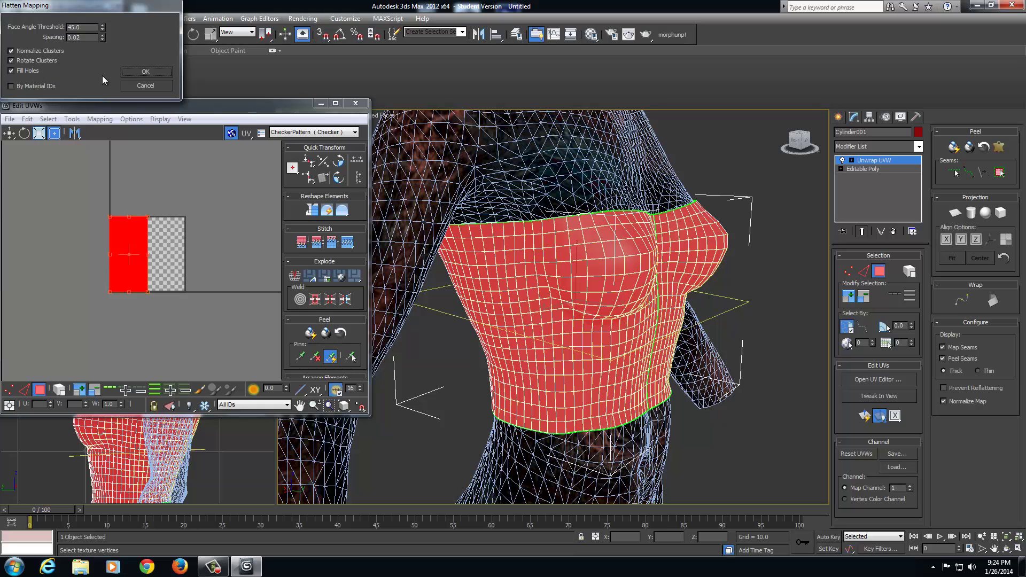
{"action": "left_click", "coordinate": [149, 73]}
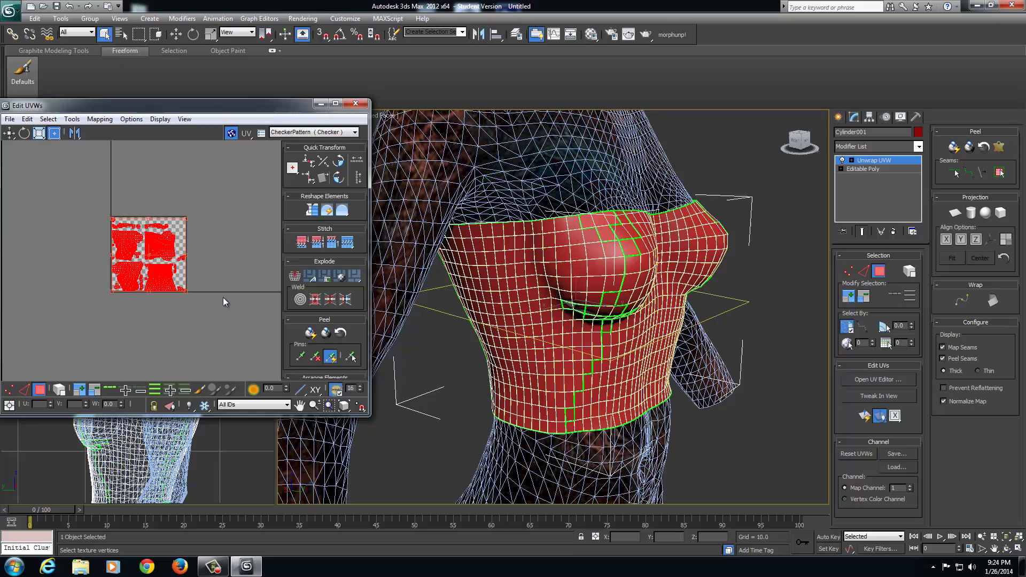
Step: Maximize the UV editor and move the large front-panel cluster out of the checker tile into the empty space to its right
{"action": "scroll", "coordinate": [214, 289], "scroll_direction": "up", "scroll_amount": 3}
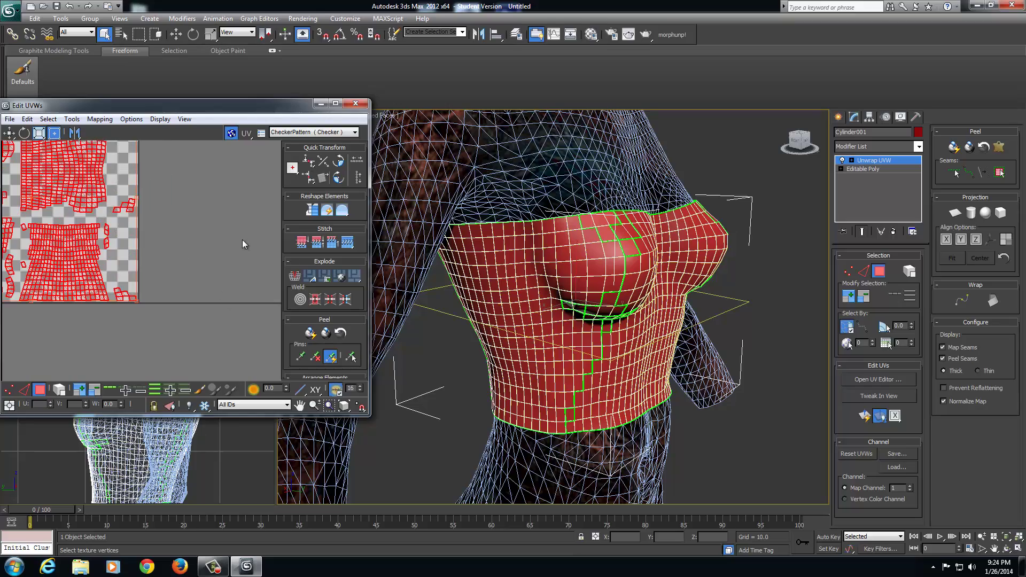
{"action": "left_click", "coordinate": [335, 104]}
{"action": "middle_click_drag", "start_coordinate": [500, 201], "coordinate": [524, 268]}
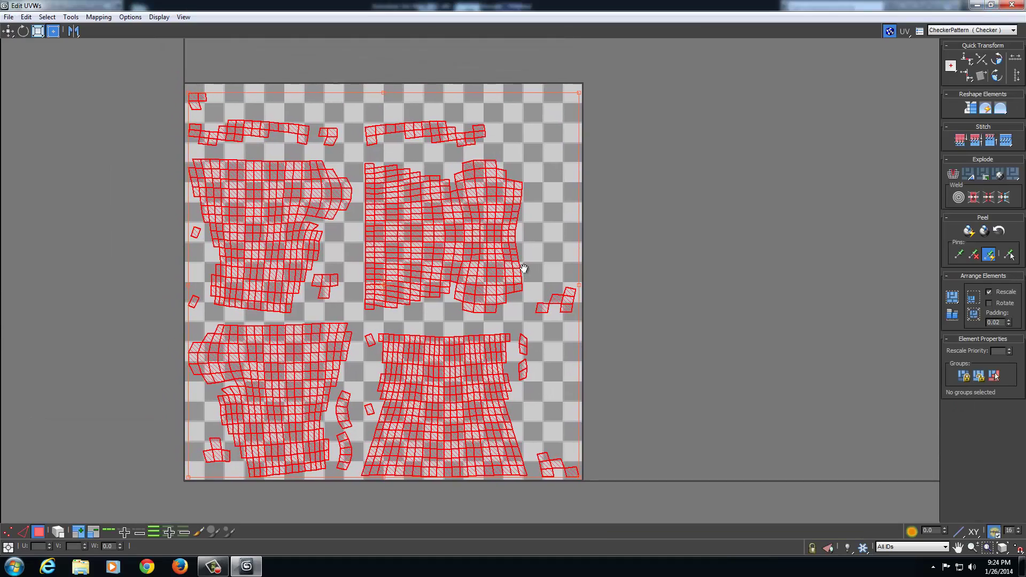
{"action": "left_click", "coordinate": [597, 214]}
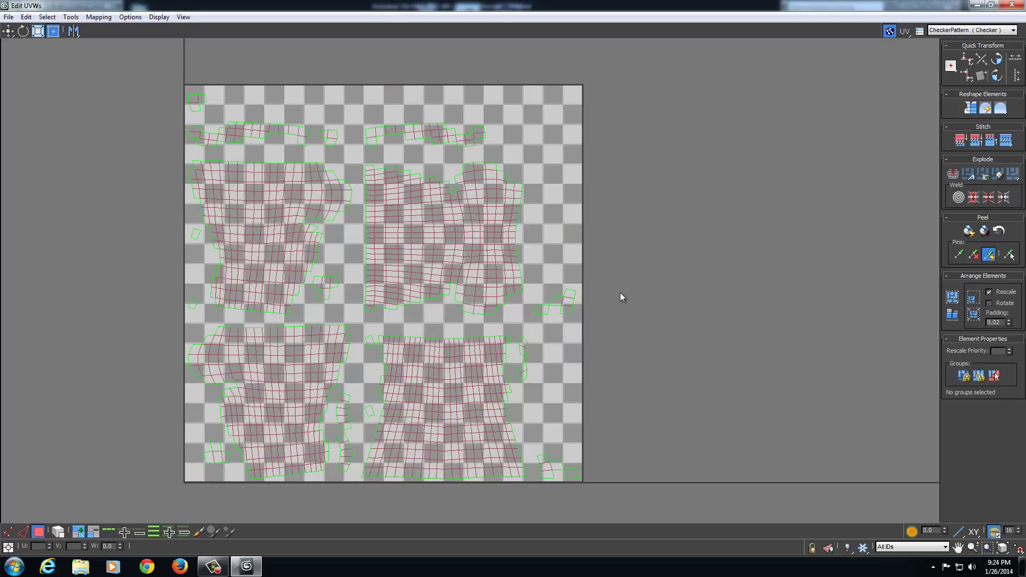
{"action": "scroll", "coordinate": [620, 294], "scroll_direction": "down", "scroll_amount": 2}
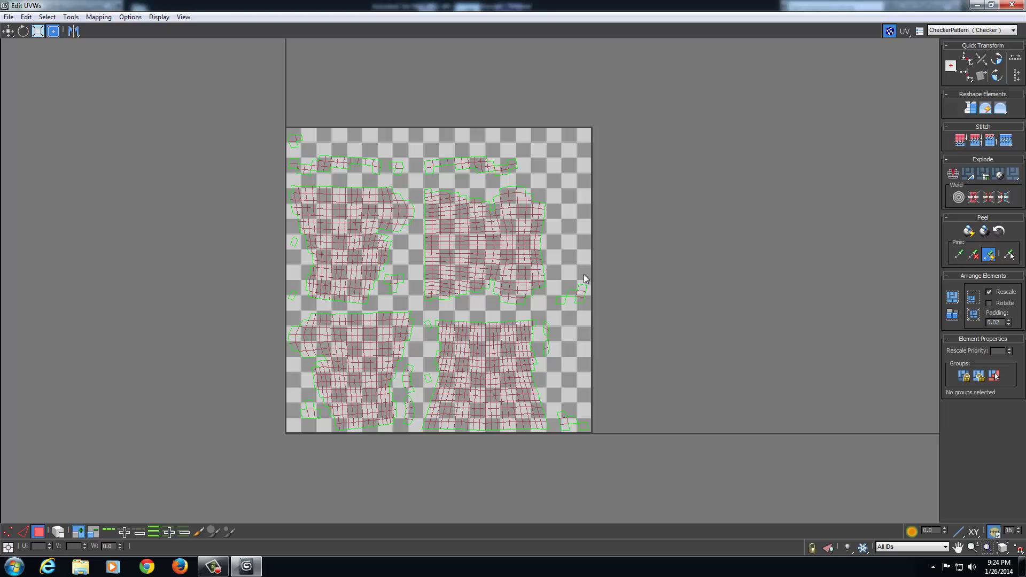
{"action": "scroll", "coordinate": [584, 275], "scroll_direction": "up", "scroll_amount": 2}
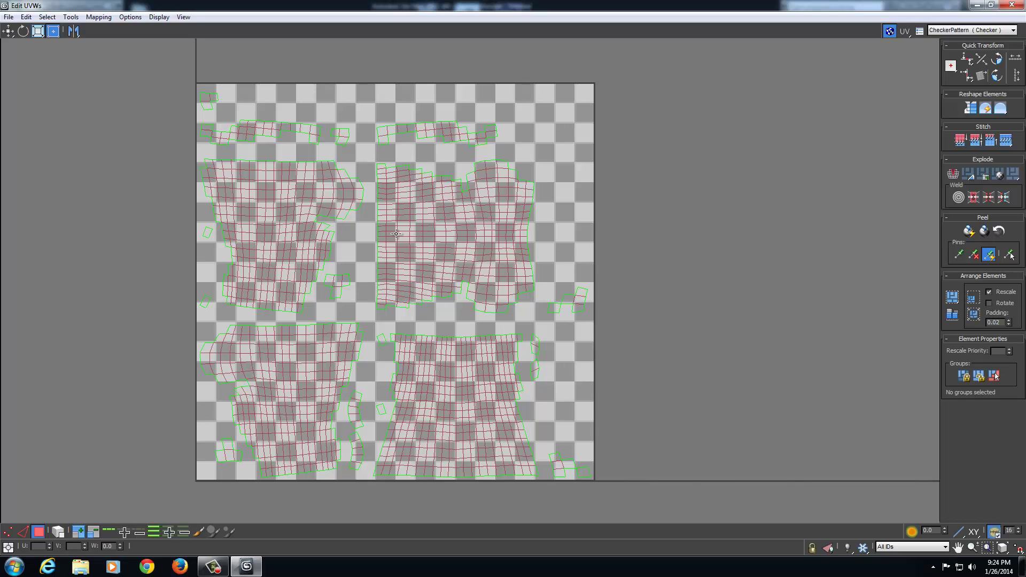
{"action": "left_click_drag", "start_coordinate": [368, 157], "coordinate": [541, 317]}
{"action": "left_click_drag", "start_coordinate": [492, 249], "coordinate": [781, 261]}
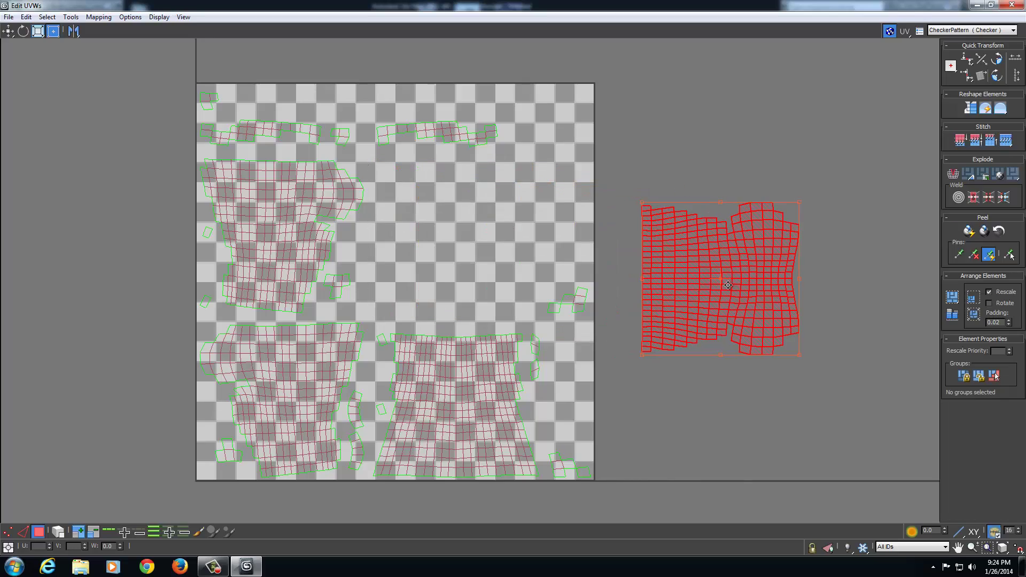
Step: Examine the top mesh from the front, side and back to see which faces the separated UV cluster covers
{"action": "left_click", "coordinate": [990, 5]}
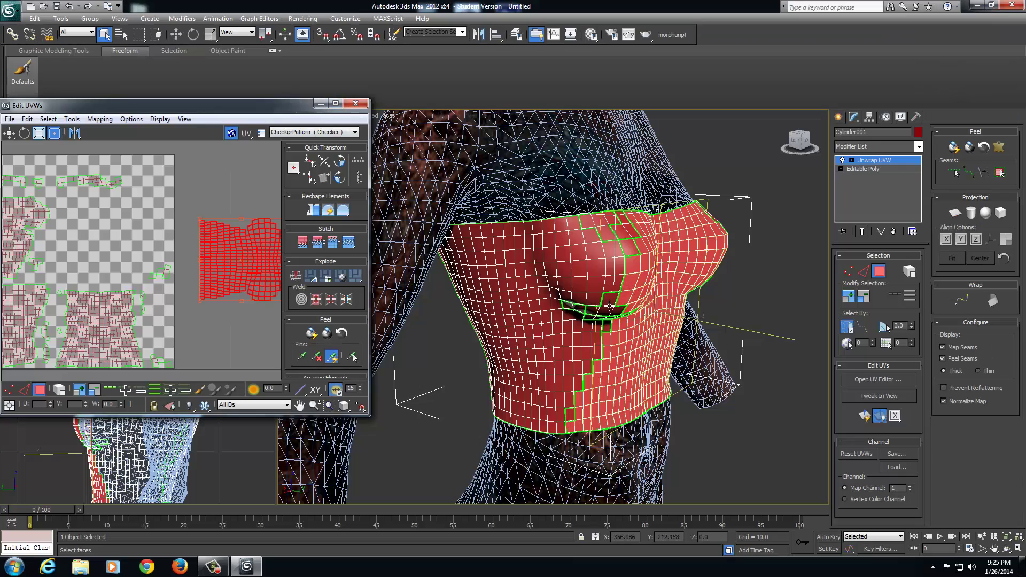
{"action": "middle_click_drag", "start_coordinate": [611, 306], "coordinate": [661, 295], "text": "alt"}
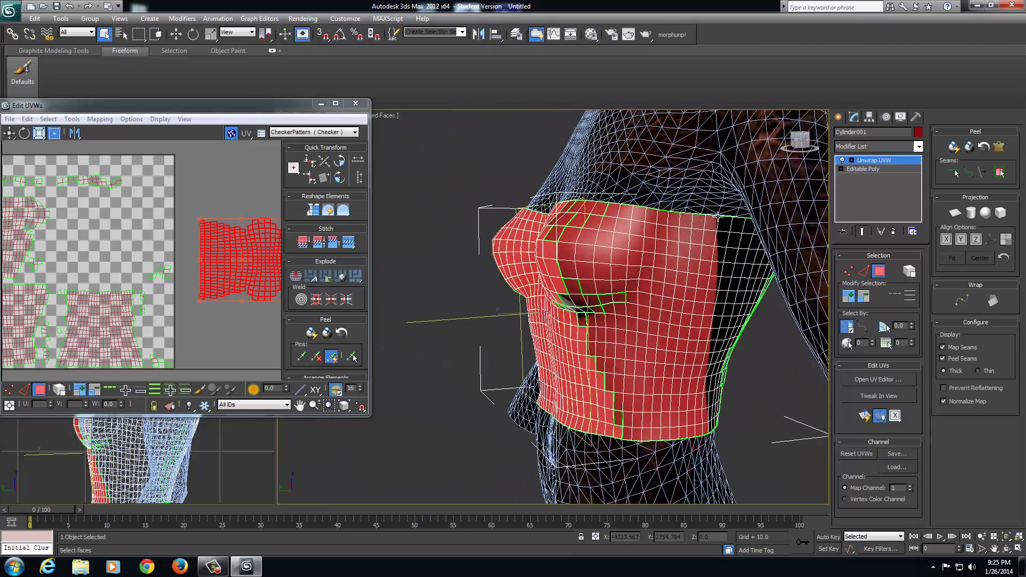
{"action": "key", "text": "shift+z"}
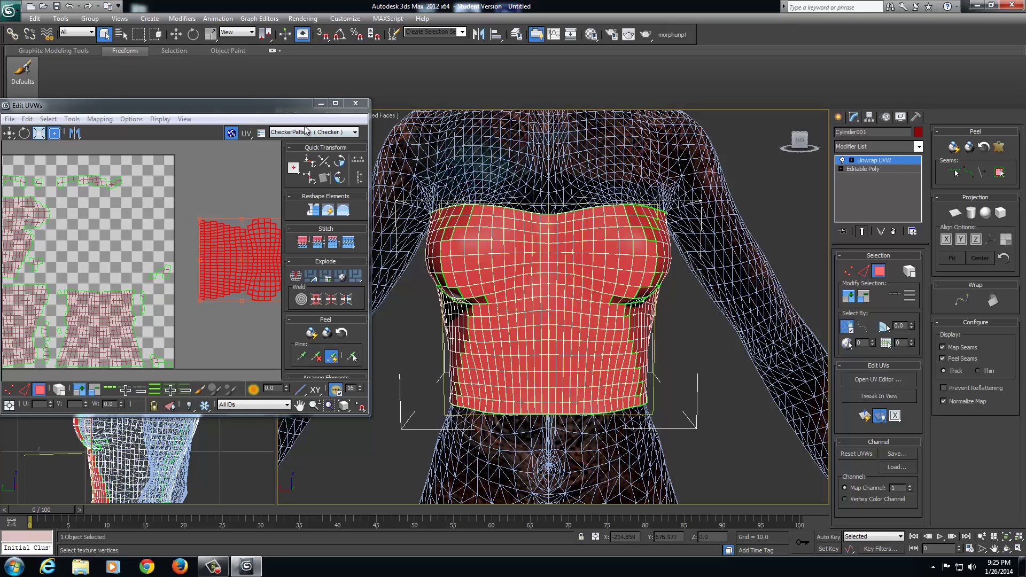
{"action": "left_click_drag", "start_coordinate": [274, 104], "coordinate": [348, 108]}
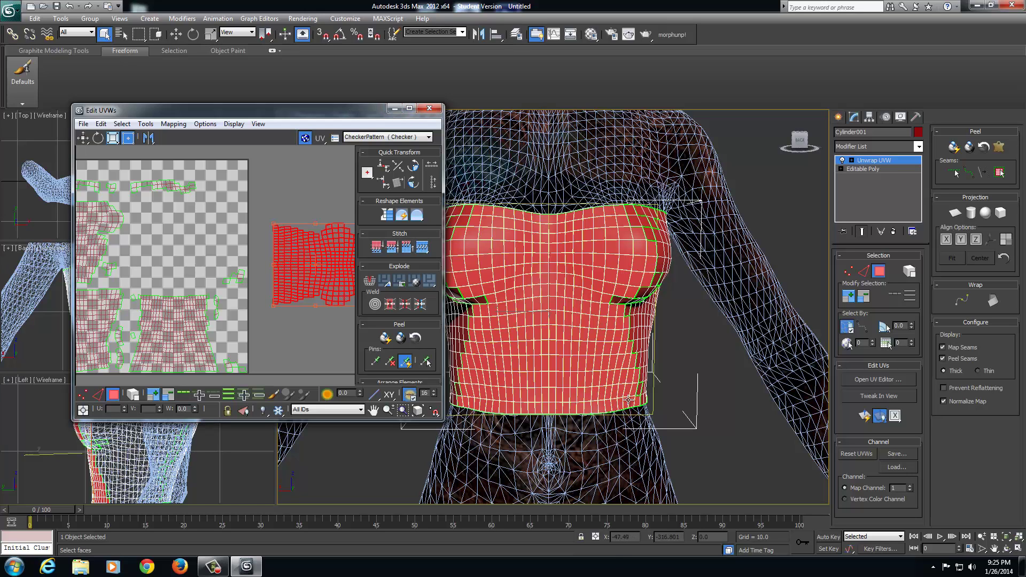
{"action": "middle_click_drag", "start_coordinate": [602, 379], "coordinate": [647, 381]}
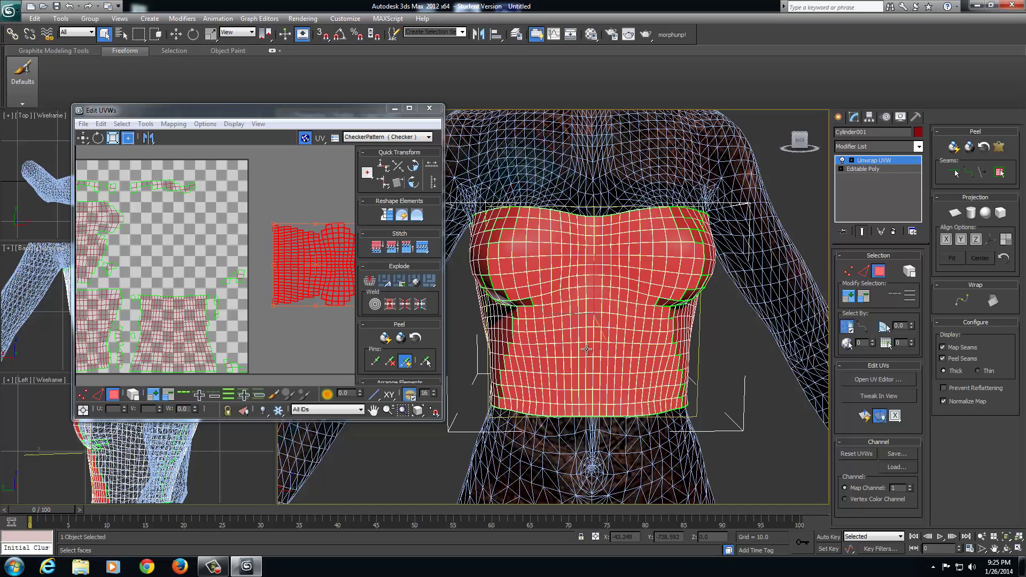
{"action": "middle_click_drag", "start_coordinate": [552, 358], "coordinate": [749, 357], "text": "alt"}
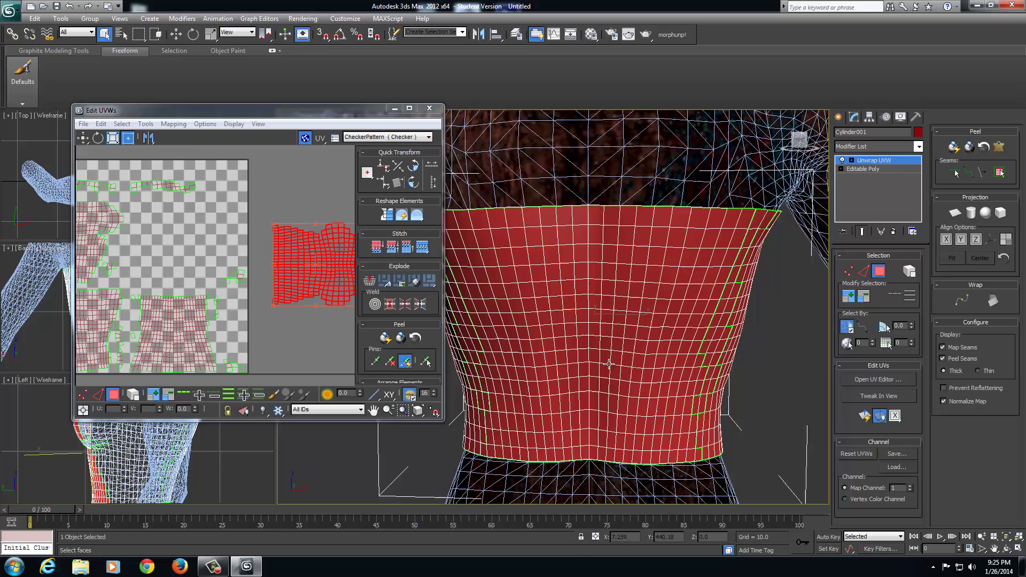
{"action": "middle_click_drag", "start_coordinate": [666, 354], "coordinate": [528, 375], "text": "alt"}
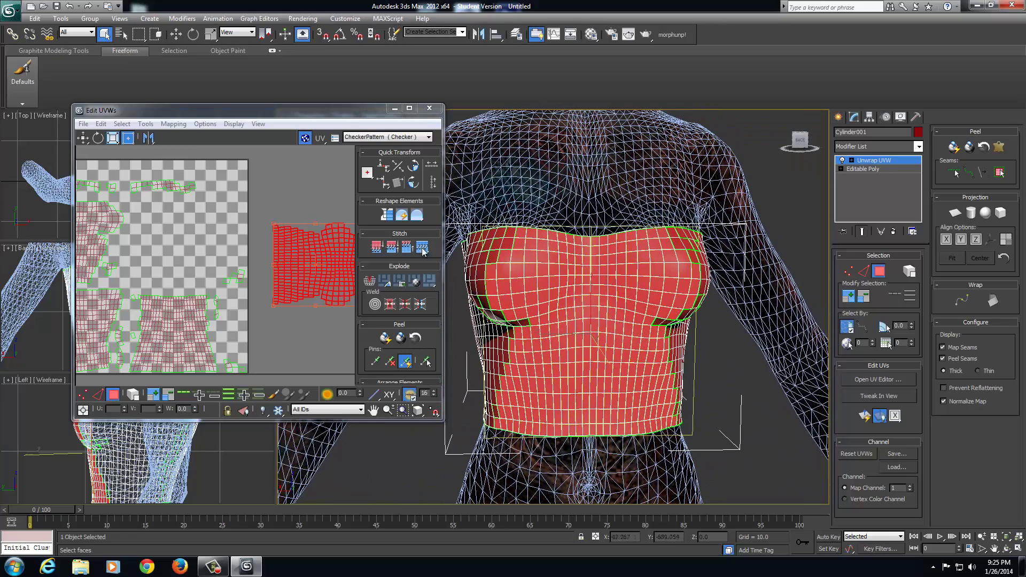
Step: Rotate the separated front cluster about 90 degrees counterclockwise so its straight hem edge faces down, and deselect it
{"action": "left_click", "coordinate": [410, 110]}
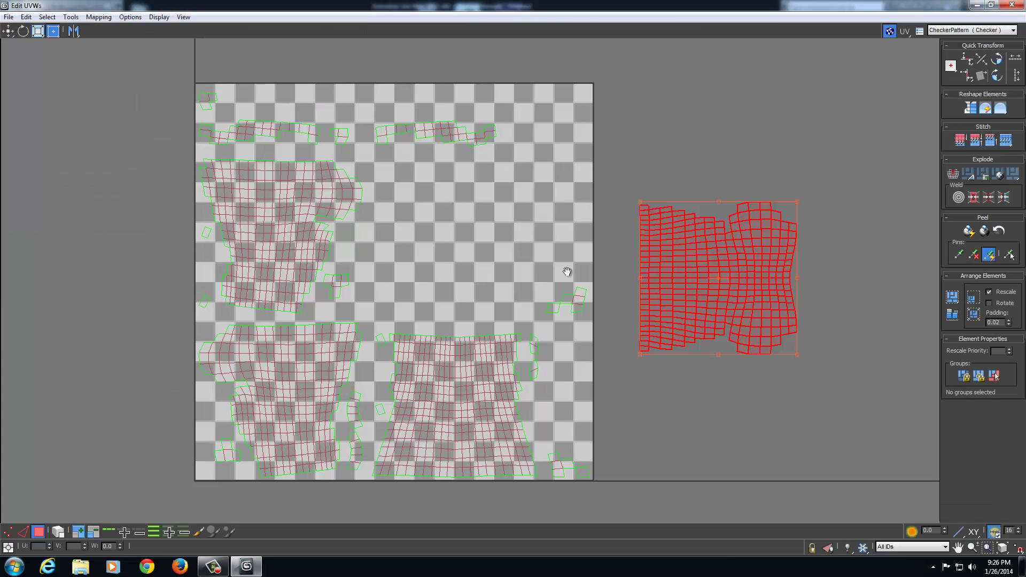
{"action": "middle_click_drag", "start_coordinate": [563, 271], "coordinate": [442, 271]}
{"action": "right_click", "coordinate": [553, 300]}
{"action": "left_click", "coordinate": [565, 317]}
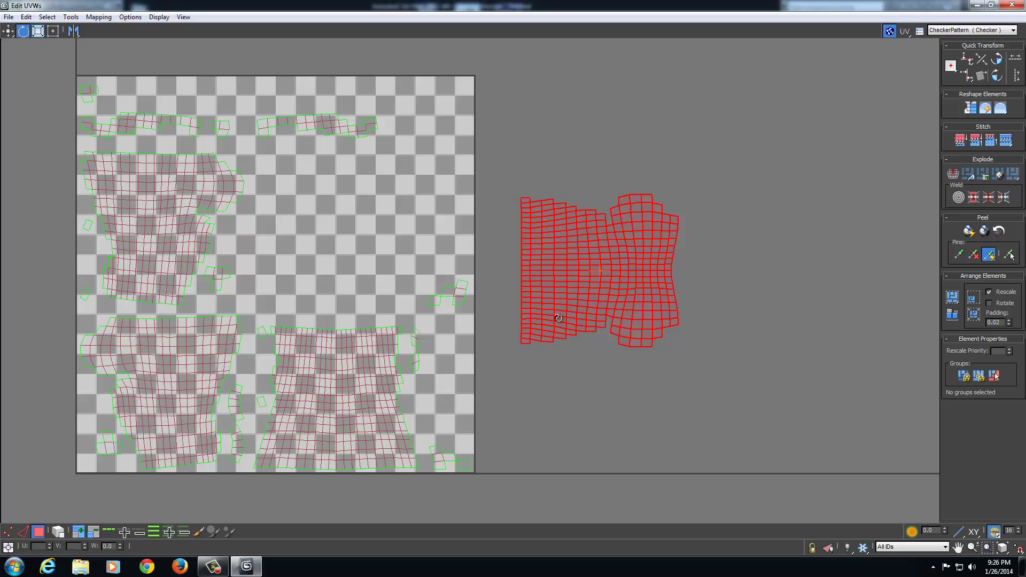
{"action": "left_click_drag", "start_coordinate": [537, 332], "coordinate": [610, 275]}
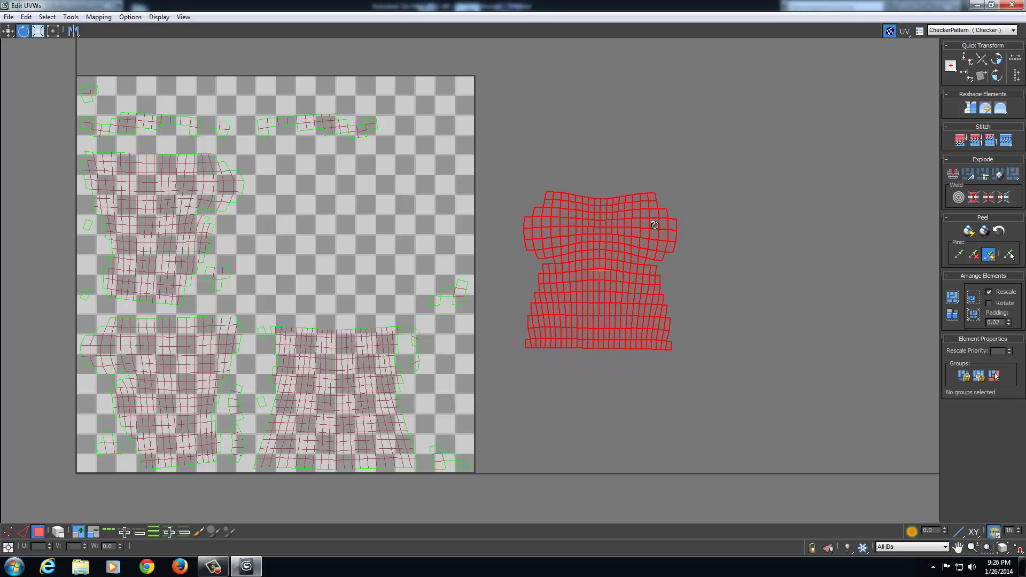
{"action": "left_click_drag", "start_coordinate": [659, 345], "coordinate": [660, 346]}
{"action": "left_click", "coordinate": [497, 209]}
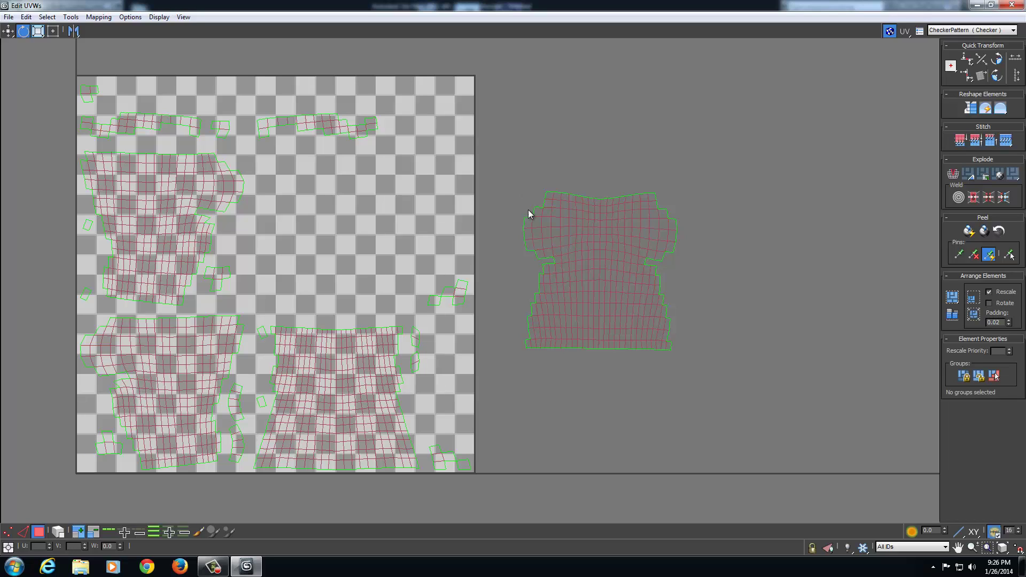
Step: Select parts of the separated front cluster, including its side edge, and the narrow upper strip to check which cluster edges they share
{"action": "left_click_drag", "start_coordinate": [550, 235], "coordinate": [555, 236]}
{"action": "left_click_drag", "start_coordinate": [645, 246], "coordinate": [645, 247]}
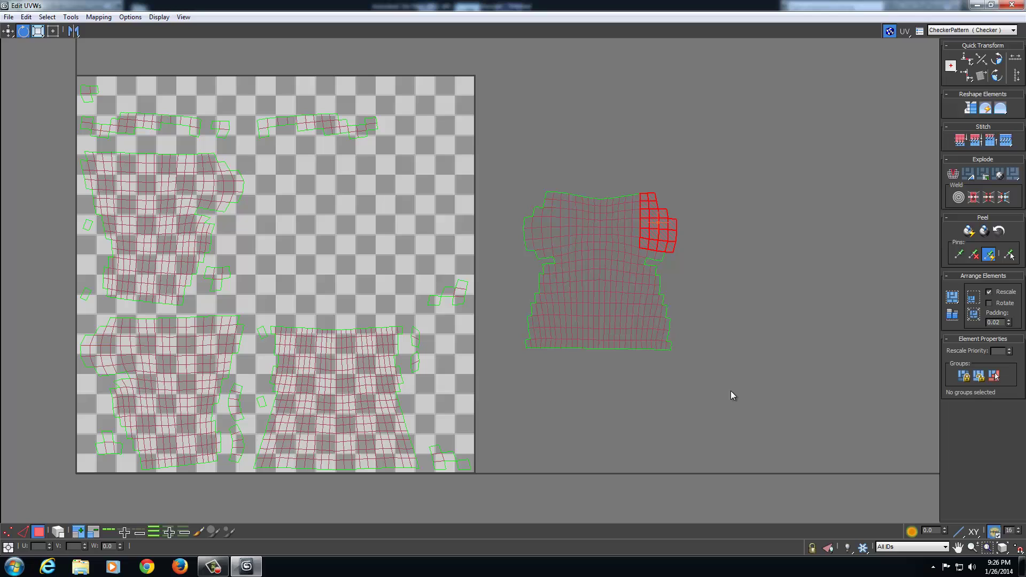
{"action": "left_click_drag", "start_coordinate": [730, 390], "coordinate": [623, 184]}
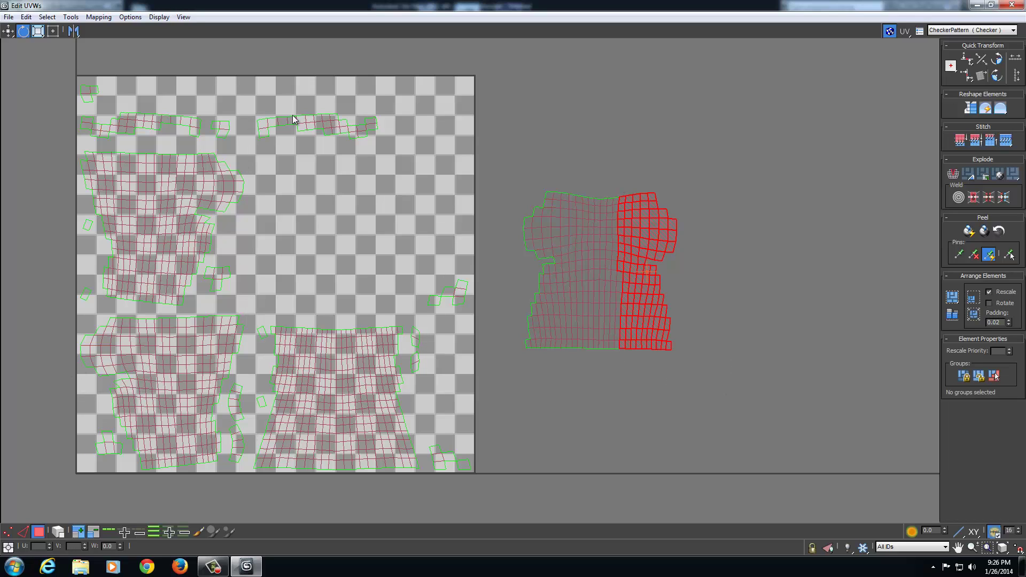
{"action": "left_click", "coordinate": [266, 121]}
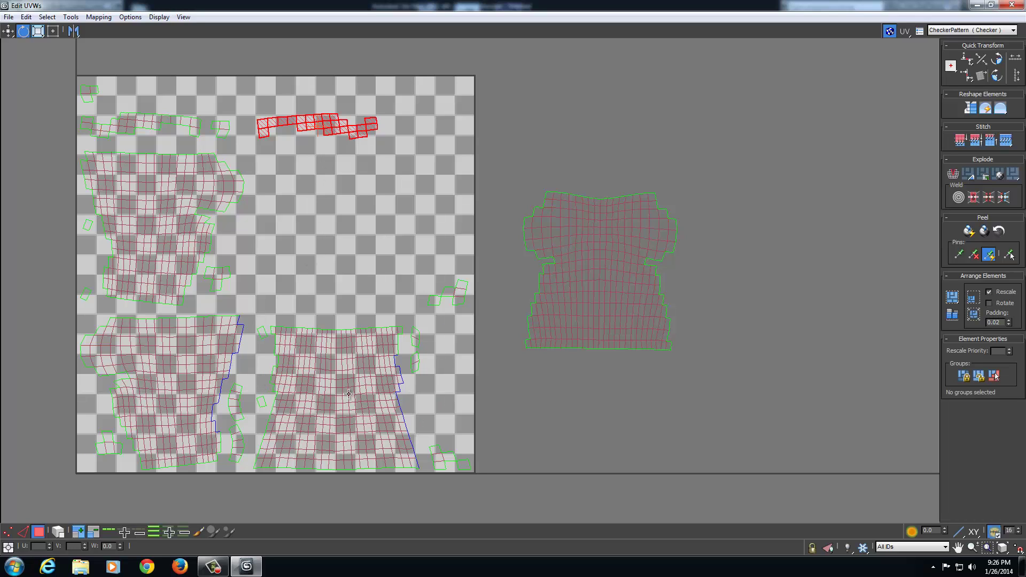
Step: Move the flared panel cluster out of the checker tile into the empty space above the separated front cluster
{"action": "left_click_drag", "start_coordinate": [262, 320], "coordinate": [408, 505]}
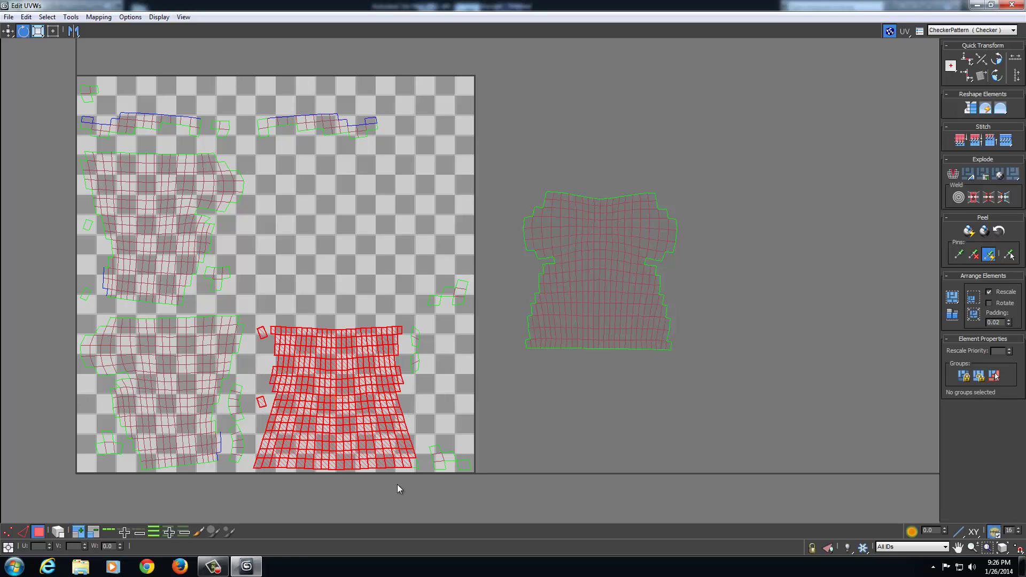
{"action": "scroll", "coordinate": [376, 434], "scroll_direction": "down", "scroll_amount": 3}
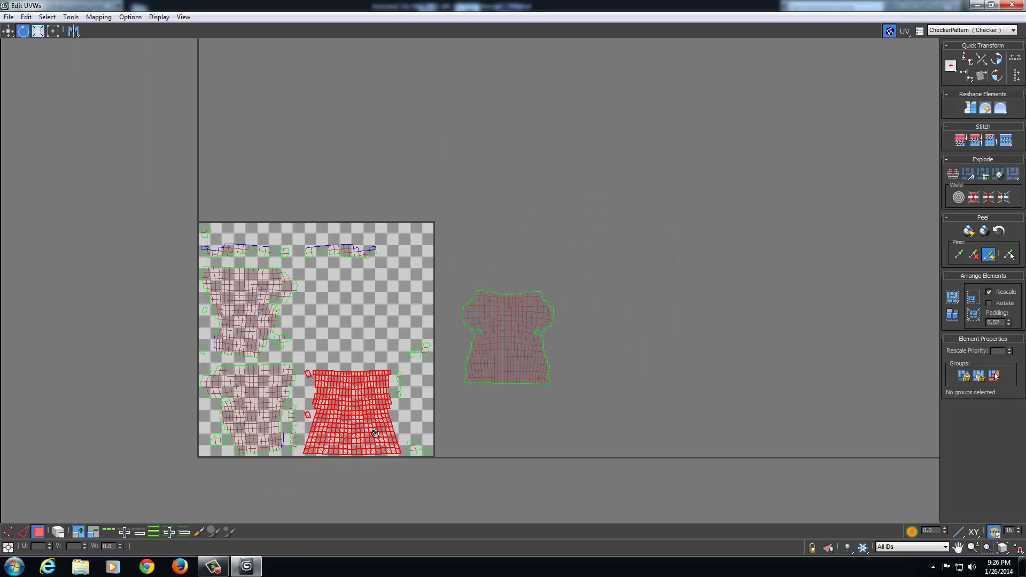
{"action": "right_click", "coordinate": [353, 406]}
{"action": "left_click", "coordinate": [366, 418]}
{"action": "left_click_drag", "start_coordinate": [367, 418], "coordinate": [393, 305]}
{"action": "scroll", "coordinate": [474, 238], "scroll_direction": "up", "scroll_amount": 2}
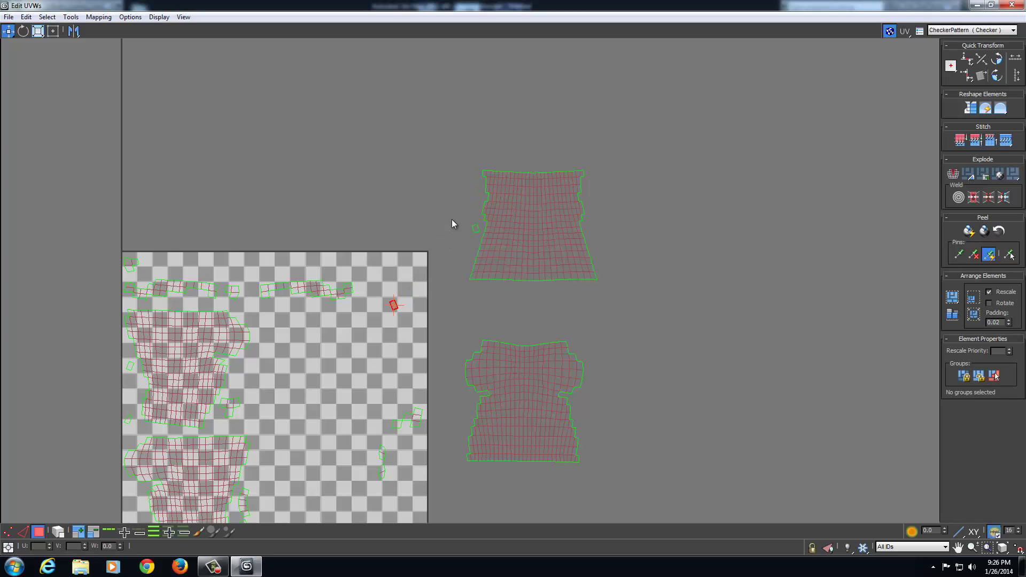
Step: Move the two small stray pieces picked up with the flared panel to the space just above the checker tile
{"action": "left_click_drag", "start_coordinate": [476, 228], "coordinate": [413, 236]}
{"action": "left_click", "coordinate": [395, 308]}
{"action": "left_click_drag", "start_coordinate": [394, 305], "coordinate": [378, 234]}
{"action": "middle_click_drag", "start_coordinate": [402, 325], "coordinate": [407, 298]}
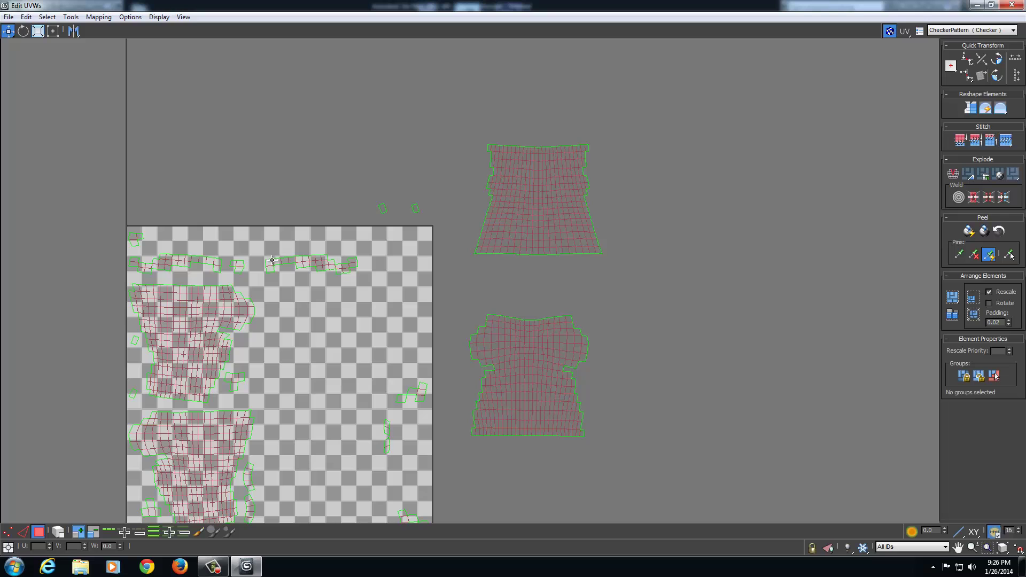
Step: Select the flared panel cluster and examine on the body mesh which faces it covers
{"action": "left_click_drag", "start_coordinate": [602, 311], "coordinate": [560, 256]}
{"action": "left_click", "coordinate": [570, 244]}
{"action": "left_click", "coordinate": [991, 5]}
{"action": "middle_click_drag", "start_coordinate": [569, 342], "coordinate": [764, 357], "text": "alt"}
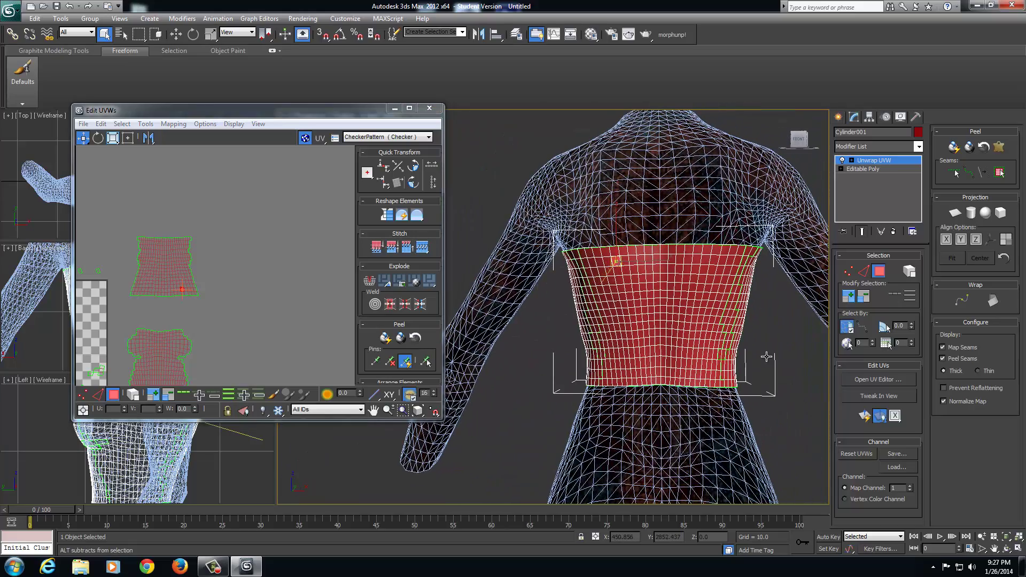
{"action": "left_click", "coordinate": [410, 109]}
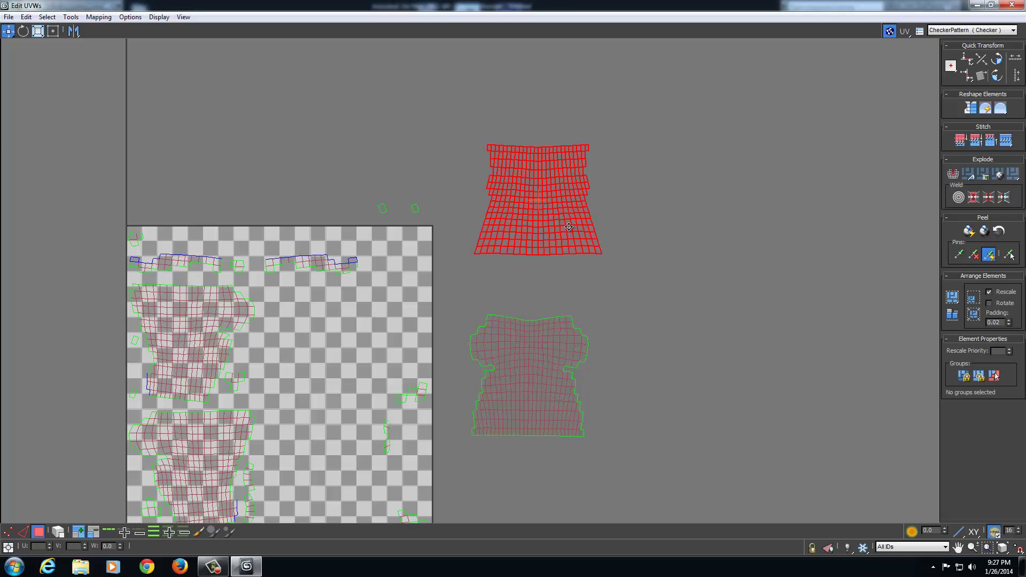
Step: Rotate the flared panel cluster about 180 degrees so its wide edge faces up, and deselect it
{"action": "right_click", "coordinate": [569, 226]}
{"action": "left_click", "coordinate": [584, 244]}
{"action": "left_click_drag", "start_coordinate": [583, 245], "coordinate": [568, 161]}
{"action": "left_click", "coordinate": [613, 269]}
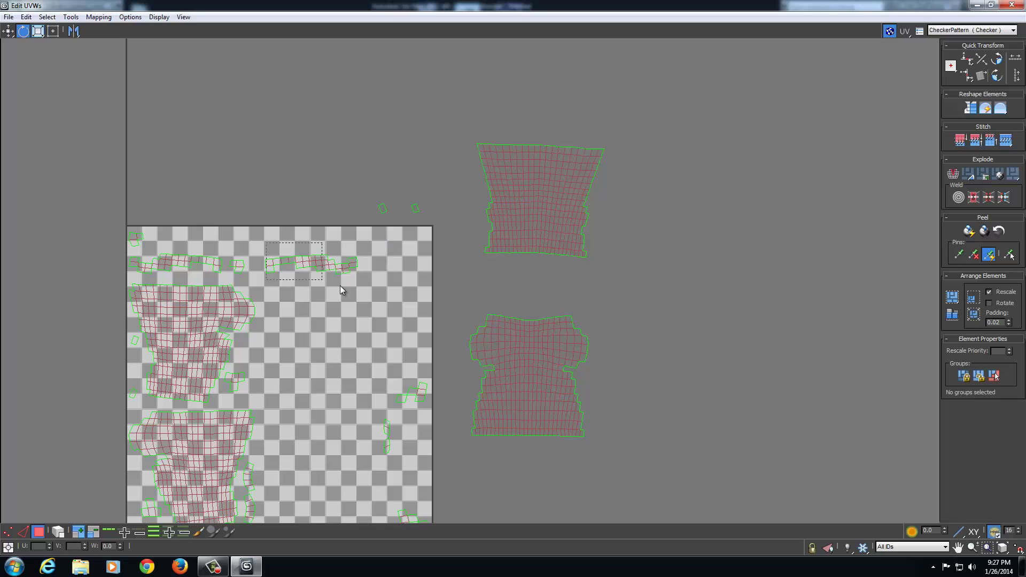
Step: Select the narrow horizontal strip in the checker tile and rotate it about 89 degrees to stand upright
{"action": "left_click_drag", "start_coordinate": [340, 290], "coordinate": [341, 291]}
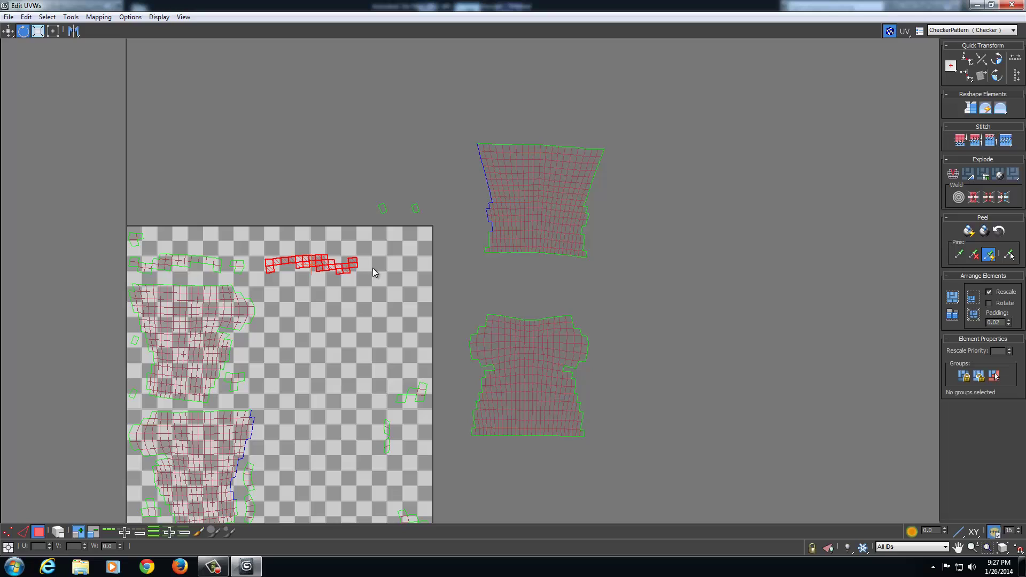
{"action": "left_click_drag", "start_coordinate": [351, 269], "coordinate": [311, 298]}
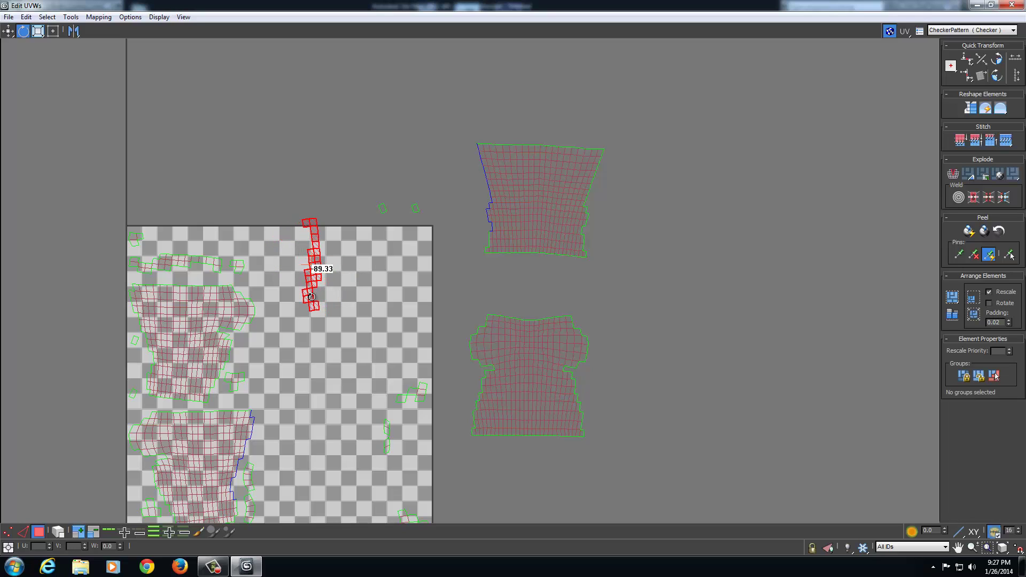
{"action": "right_click", "coordinate": [312, 293]}
{"action": "left_click", "coordinate": [329, 297]}
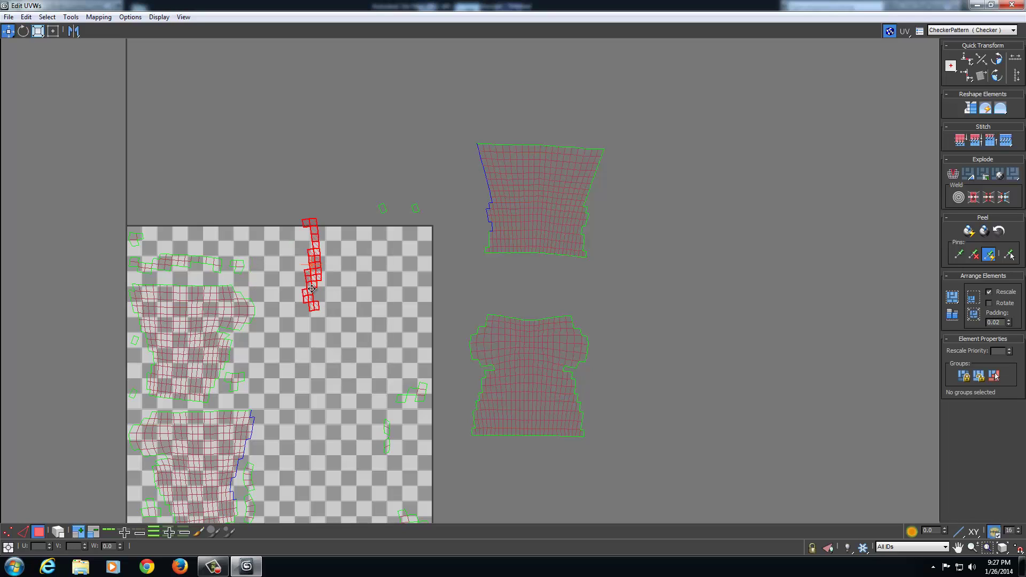
Step: Place the upright strip beside the flared panel's left edge and tilt it to follow the slanted border
{"action": "left_click_drag", "start_coordinate": [309, 287], "coordinate": [472, 222]}
{"action": "right_click", "coordinate": [467, 213]}
{"action": "left_click", "coordinate": [504, 229]}
{"action": "right_click", "coordinate": [472, 222]}
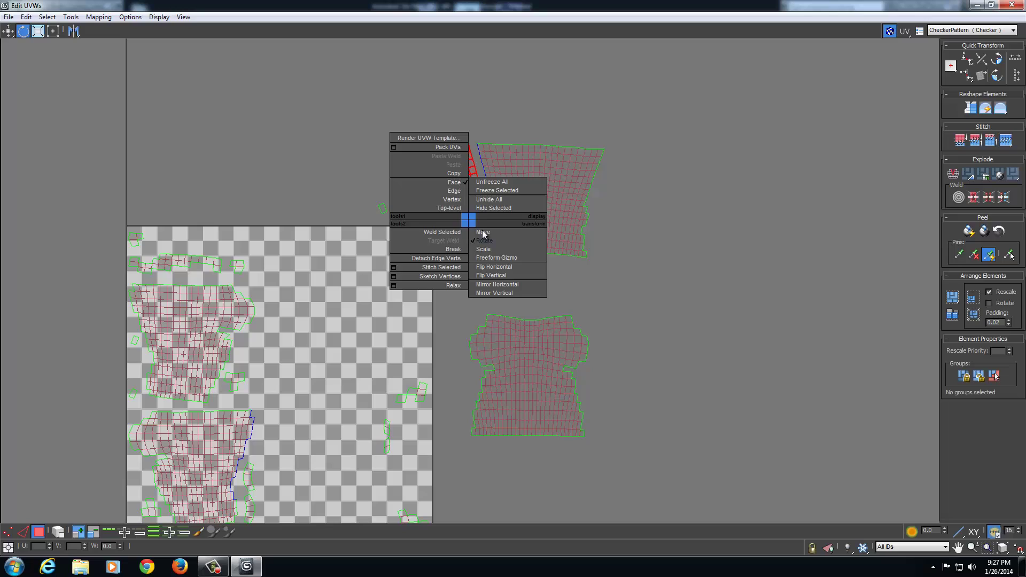
{"action": "left_click", "coordinate": [486, 232]}
{"action": "left_click", "coordinate": [467, 203]}
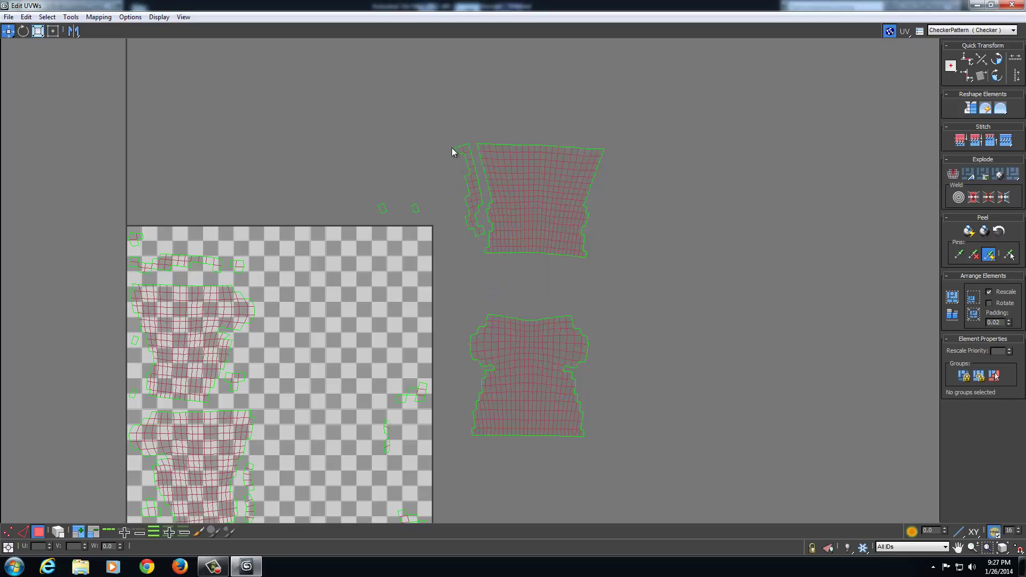
Step: Select the strip with the flared panel's adjoining faces and join them with Stitch To Target
{"action": "left_click_drag", "start_coordinate": [501, 213], "coordinate": [511, 241]}
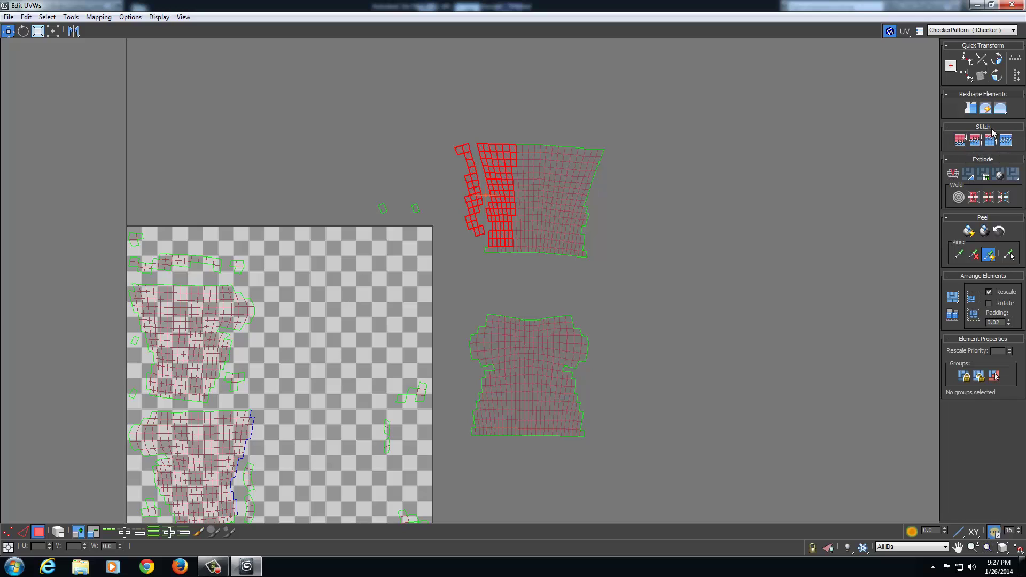
{"action": "left_click", "coordinate": [960, 143]}
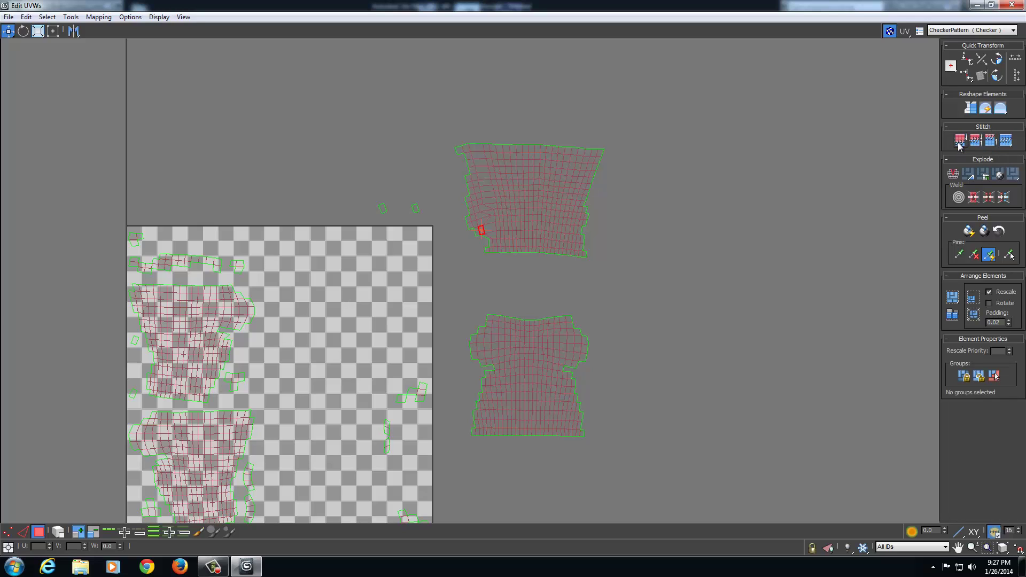
{"action": "left_click", "coordinate": [467, 248]}
Step: Highlight the stitched panel's left faces to find its neighbouring cluster, and move the two small curved strips below the front cluster
{"action": "middle_click_drag", "start_coordinate": [399, 279], "coordinate": [412, 226]}
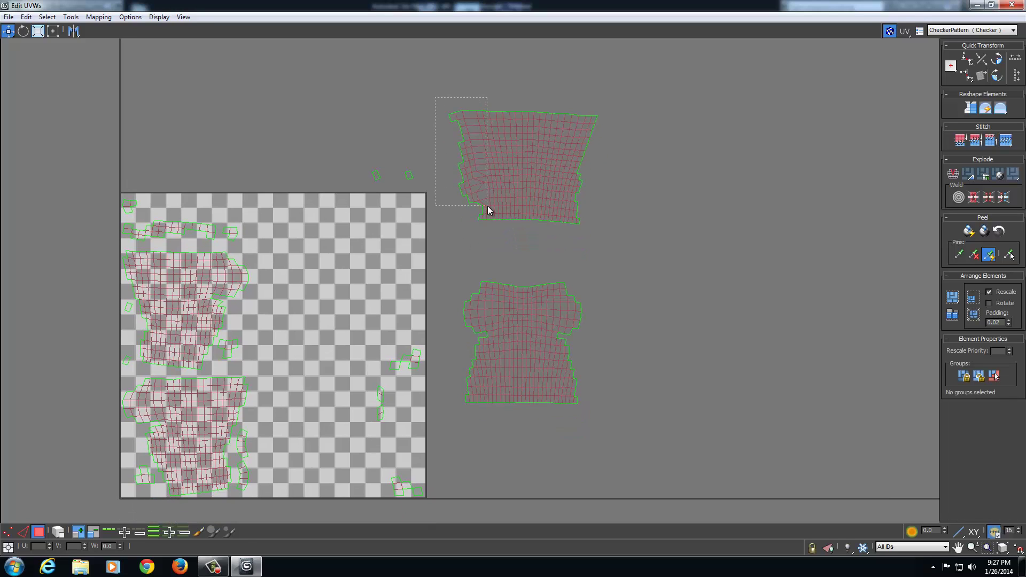
{"action": "left_click_drag", "start_coordinate": [487, 207], "coordinate": [488, 207]}
{"action": "middle_click_drag", "start_coordinate": [258, 370], "coordinate": [271, 336]}
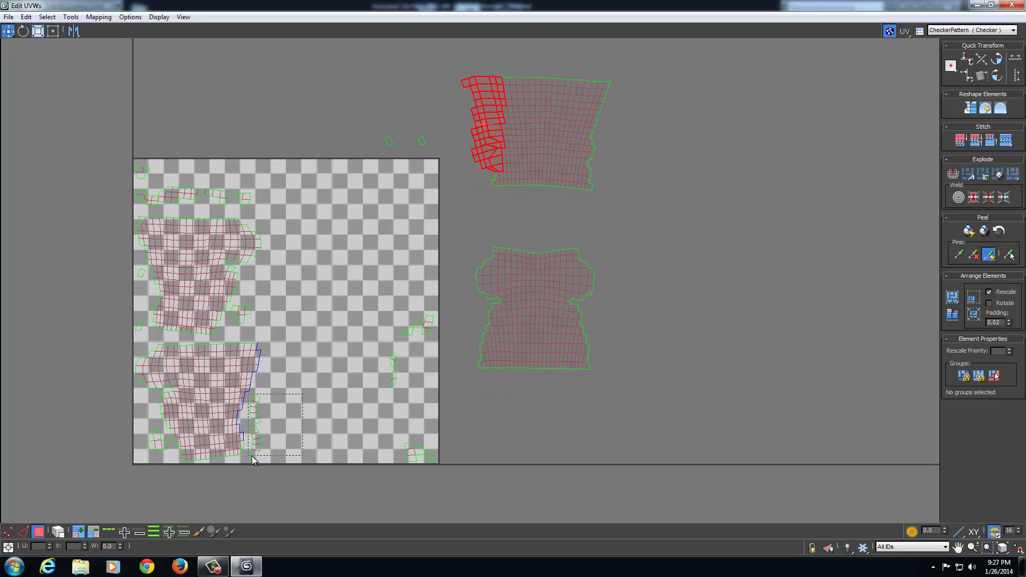
{"action": "left_click_drag", "start_coordinate": [252, 456], "coordinate": [251, 456]}
{"action": "left_click_drag", "start_coordinate": [255, 415], "coordinate": [516, 414]}
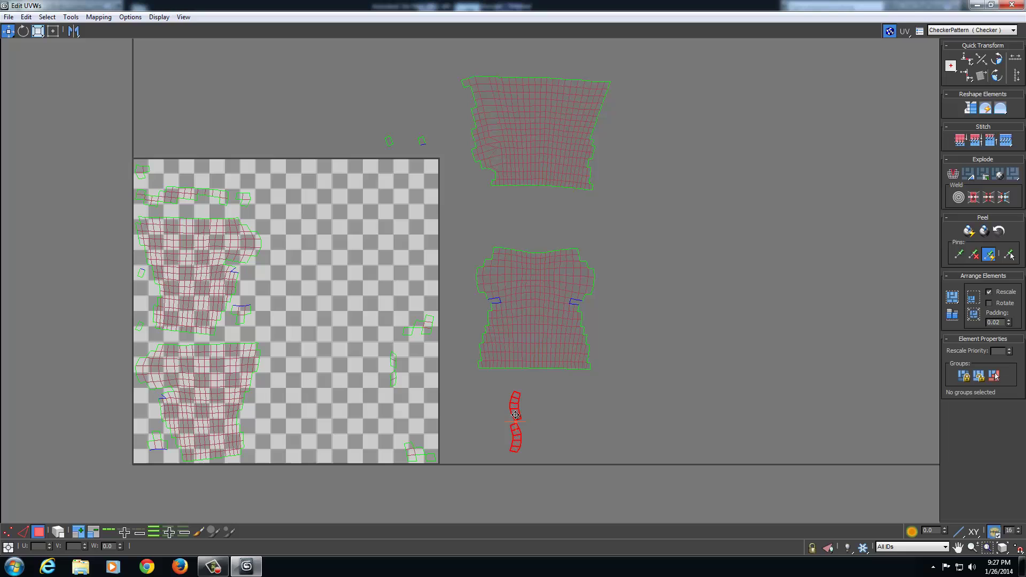
Step: Move the lower sleeved side cluster beside the stitched panel's left edge, and set the nearby small pieces aside above the checker tile
{"action": "left_click_drag", "start_coordinate": [263, 438], "coordinate": [290, 468]}
{"action": "left_click_drag", "start_coordinate": [214, 389], "coordinate": [406, 238]}
{"action": "left_click_drag", "start_coordinate": [457, 165], "coordinate": [166, 137]}
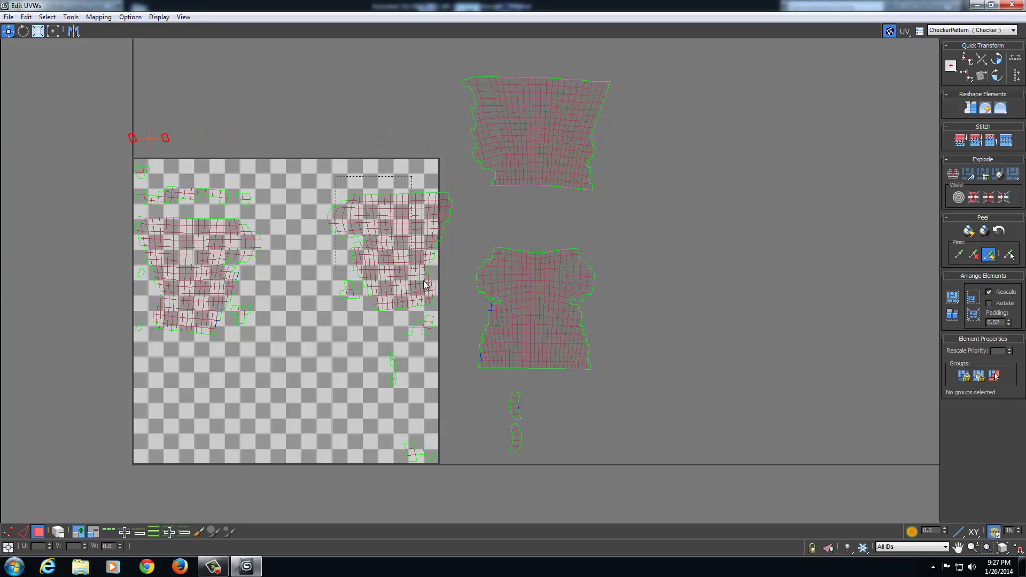
{"action": "left_click_drag", "start_coordinate": [426, 285], "coordinate": [432, 176]}
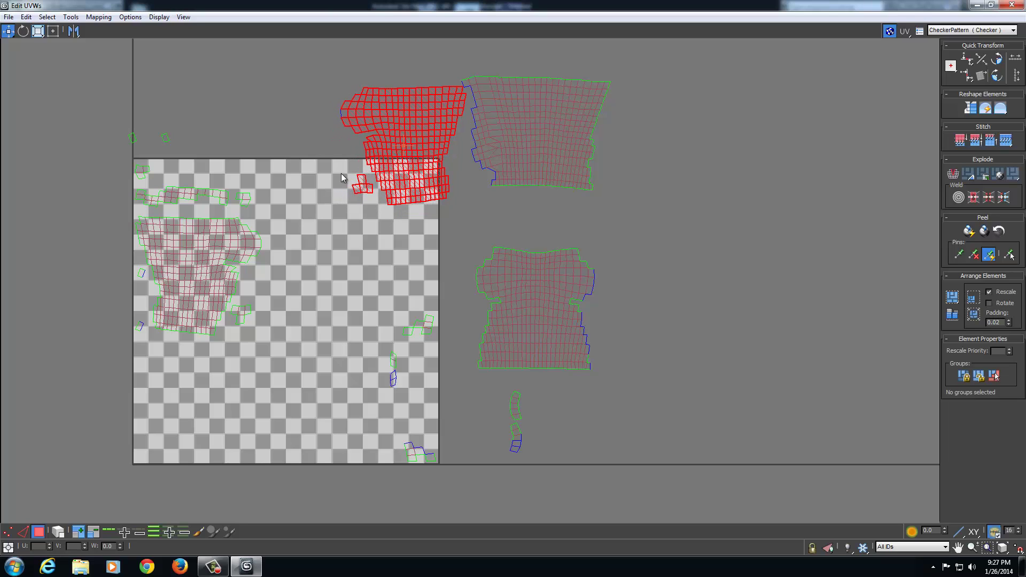
{"action": "left_click_drag", "start_coordinate": [347, 171], "coordinate": [204, 137]}
Step: Rotate the side cluster counterclockwise to line up its right border with the stitched panel's left edge, and position it close by
{"action": "middle_click_drag", "start_coordinate": [337, 223], "coordinate": [294, 291]}
{"action": "scroll", "coordinate": [308, 293], "scroll_direction": "up", "scroll_amount": 3}
{"action": "left_click_drag", "start_coordinate": [367, 328], "coordinate": [435, 377]}
{"action": "left_click_drag", "start_coordinate": [379, 289], "coordinate": [403, 297]}
{"action": "right_click", "coordinate": [372, 285]}
{"action": "left_click", "coordinate": [387, 304]}
{"action": "right_click", "coordinate": [395, 309]}
{"action": "left_click", "coordinate": [406, 319]}
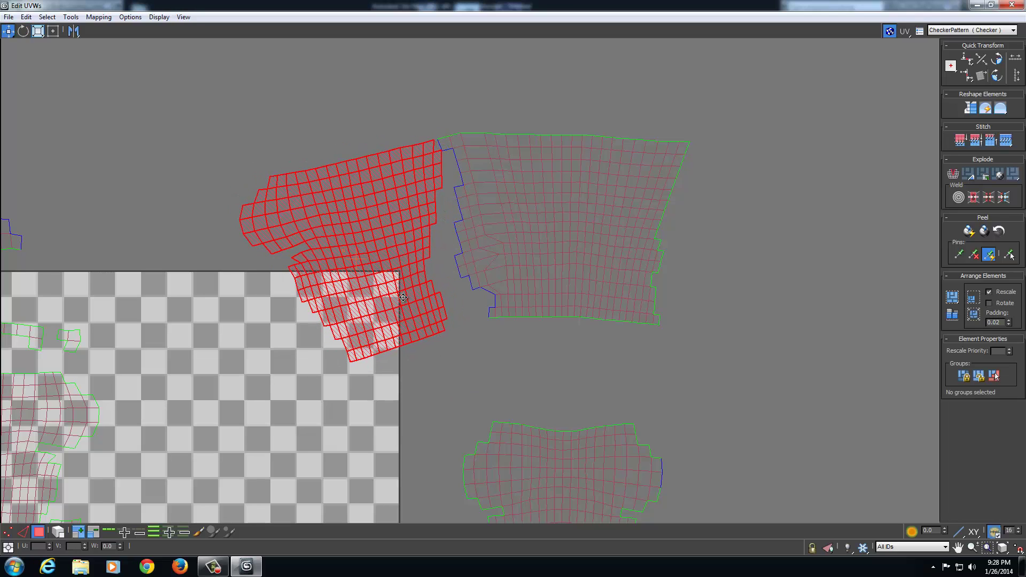
Step: Select the facing borders of the side cluster and the stitched panel and join them with Stitch To Target
{"action": "left_click_drag", "start_coordinate": [222, 156], "coordinate": [522, 341], "text": "ctrl"}
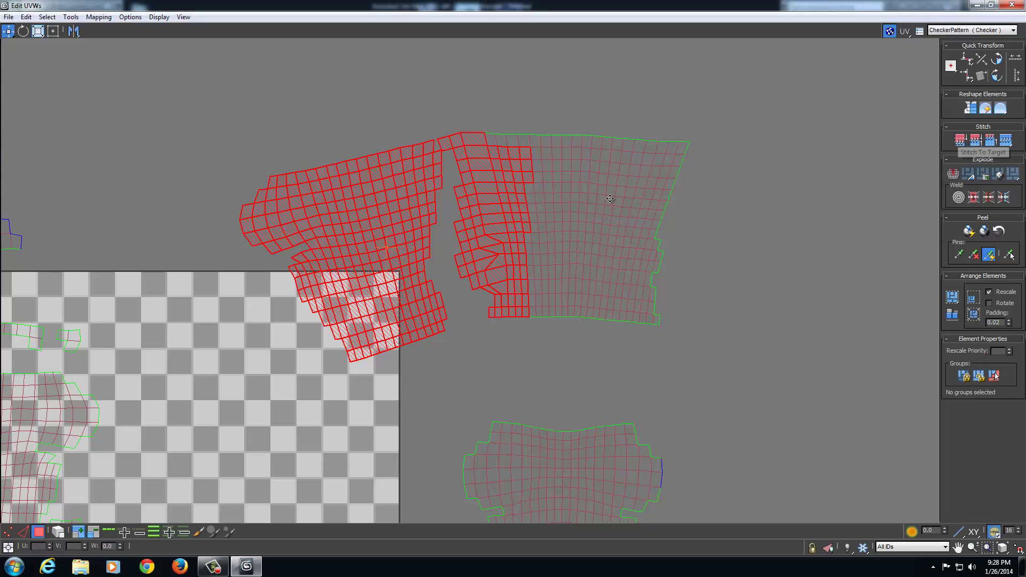
{"action": "left_click_drag", "start_coordinate": [180, 160], "coordinate": [375, 418]}
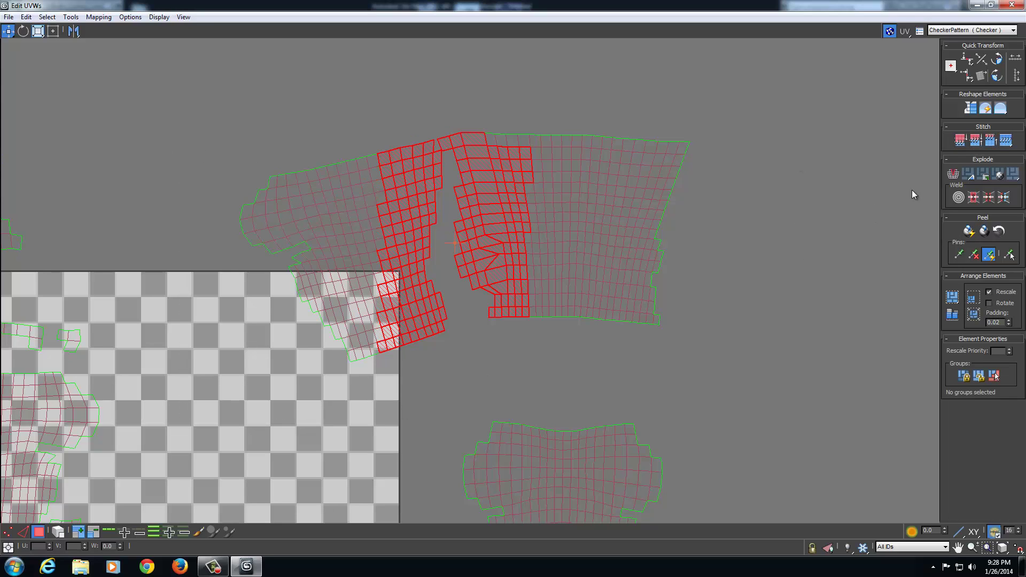
{"action": "left_click", "coordinate": [968, 141]}
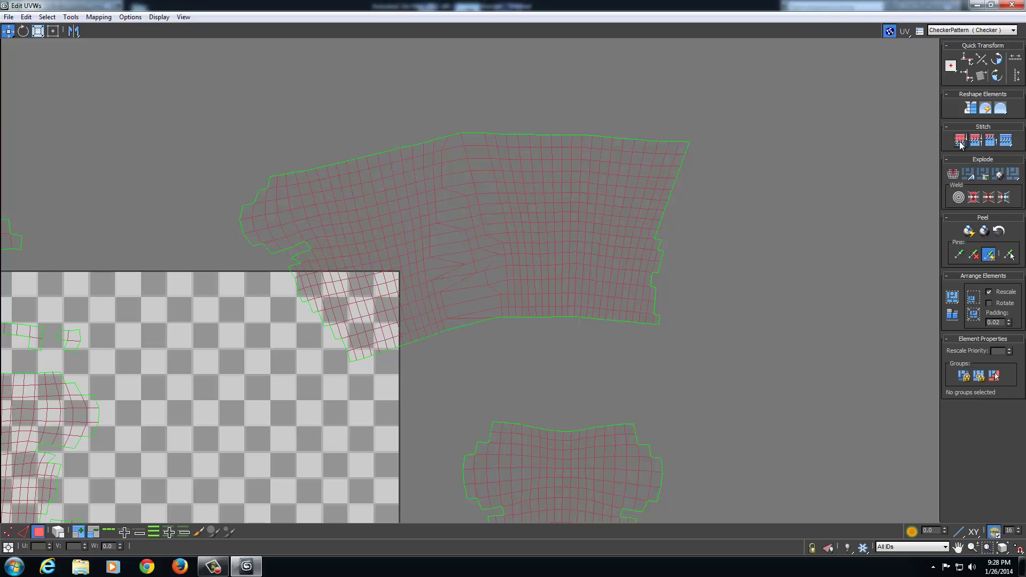
Step: Highlight the joined panel's right faces to find the matching narrow strip, and move that strip out of the tile to the panel's right
{"action": "middle_click_drag", "start_coordinate": [388, 375], "coordinate": [451, 330]}
{"action": "scroll", "coordinate": [451, 329], "scroll_direction": "down", "scroll_amount": 3}
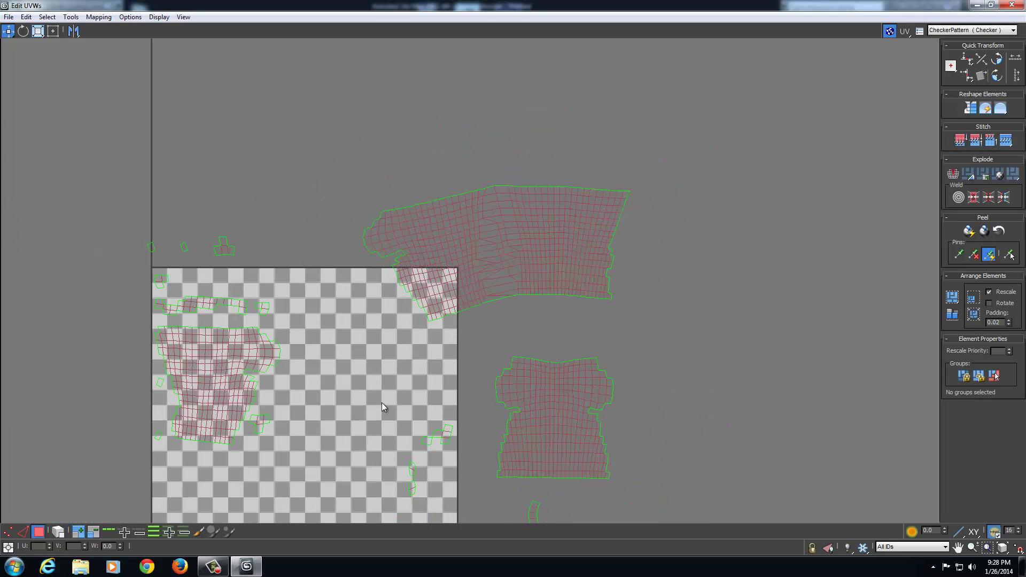
{"action": "middle_click_drag", "start_coordinate": [381, 402], "coordinate": [391, 340]}
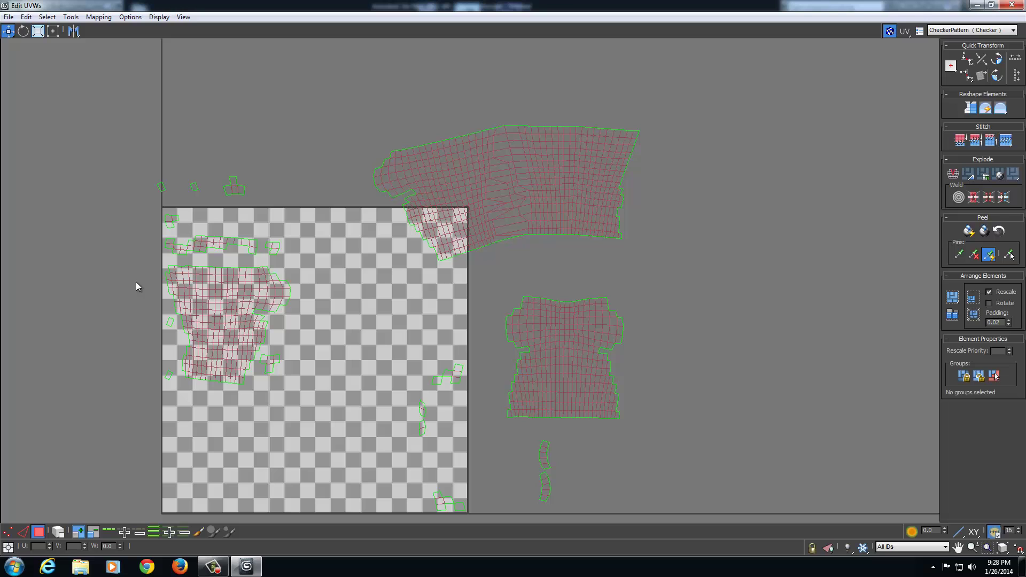
{"action": "left_click_drag", "start_coordinate": [599, 252], "coordinate": [599, 252]}
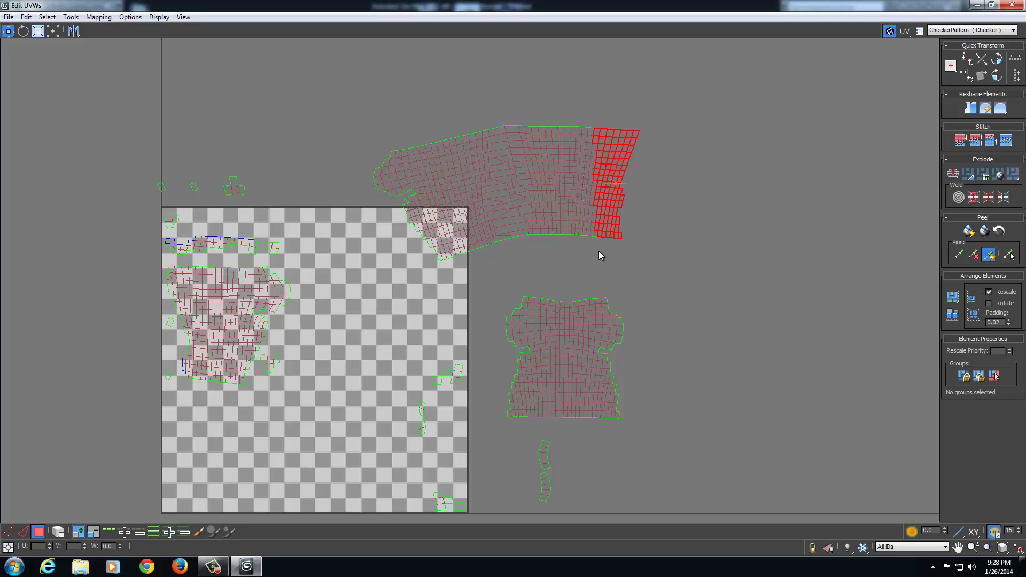
{"action": "middle_click_drag", "start_coordinate": [277, 283], "coordinate": [369, 329]}
{"action": "scroll", "coordinate": [368, 328], "scroll_direction": "up", "scroll_amount": 3}
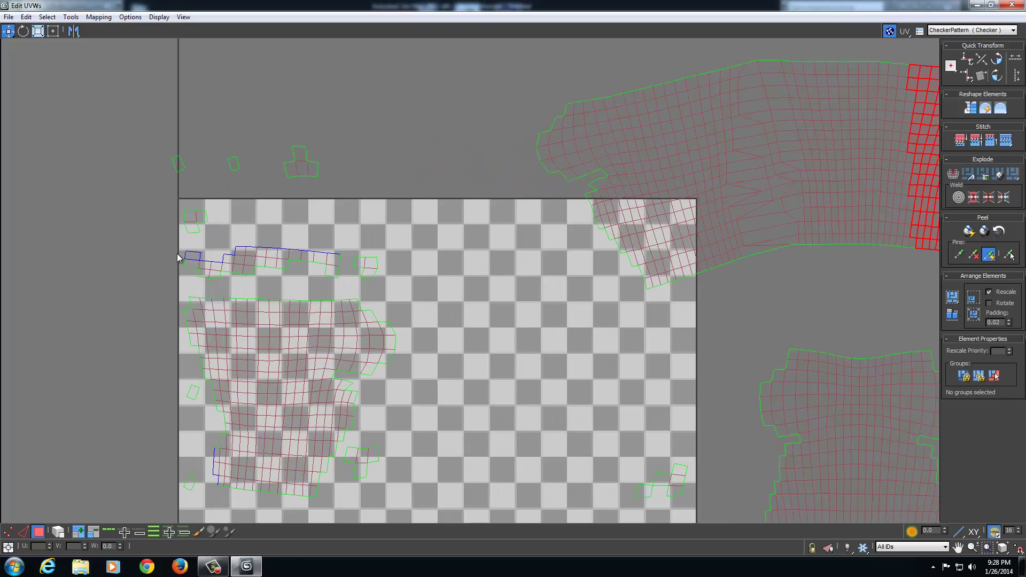
{"action": "left_click_drag", "start_coordinate": [310, 257], "coordinate": [684, 334]}
{"action": "scroll", "coordinate": [683, 334], "scroll_direction": "down", "scroll_amount": 6}
{"action": "middle_click_drag", "start_coordinate": [701, 364], "coordinate": [508, 346]}
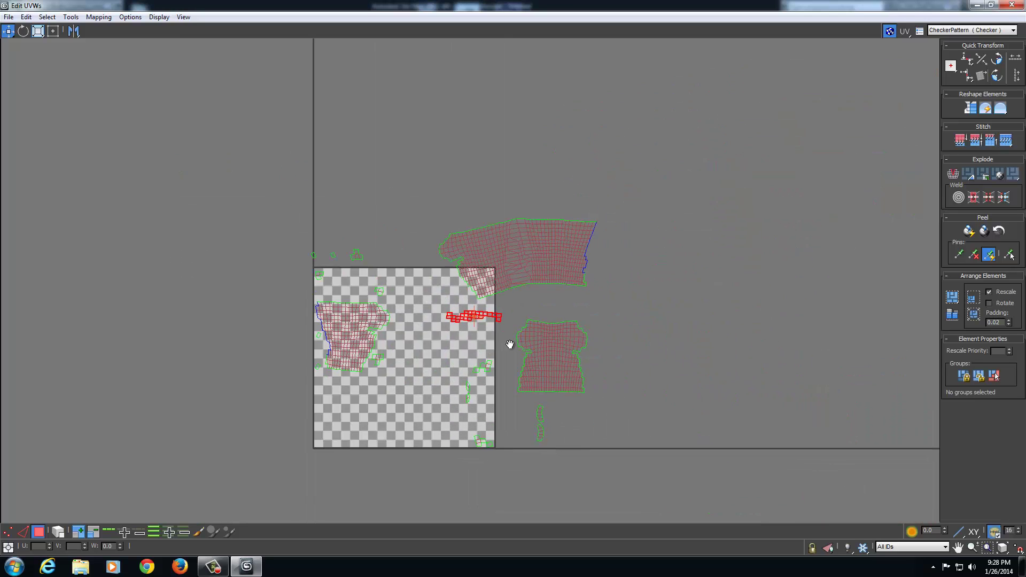
{"action": "scroll", "coordinate": [509, 346], "scroll_direction": "up", "scroll_amount": 4}
{"action": "left_click_drag", "start_coordinate": [422, 279], "coordinate": [746, 147]}
Step: Rotate the second narrow strip upright and place it along the joined panel's slanted right edge
{"action": "right_click", "coordinate": [723, 140]}
{"action": "left_click", "coordinate": [739, 162]}
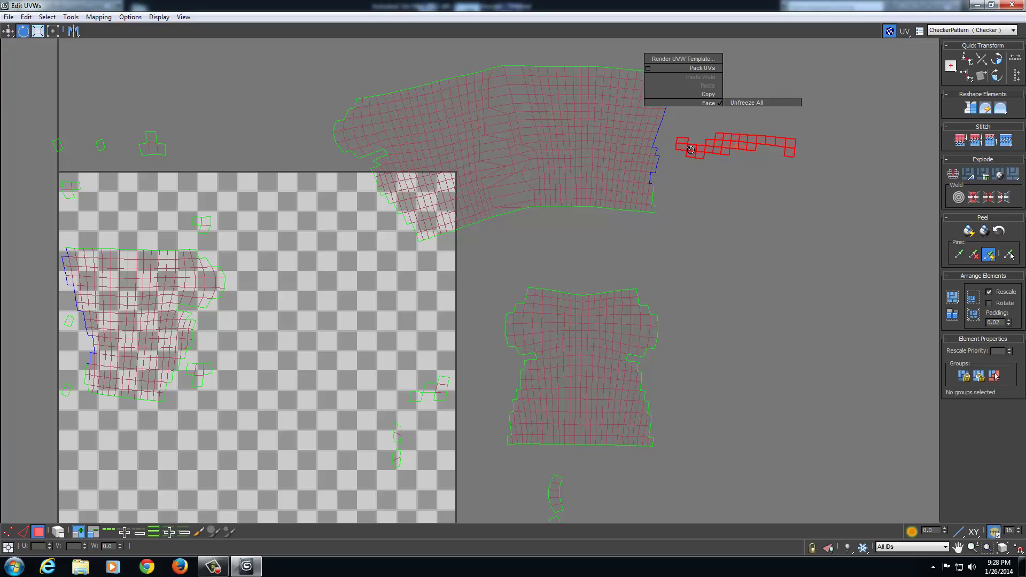
{"action": "mouse_move", "coordinate": [681, 139]}
{"action": "left_mouse_down"}
{"action": "mouse_move", "coordinate": [723, 175]}
{"action": "mouse_move", "coordinate": [704, 150]}
{"action": "mouse_move", "coordinate": [667, 148]}
{"action": "left_mouse_up"}
{"action": "right_click", "coordinate": [722, 175]}
{"action": "left_click", "coordinate": [739, 186]}
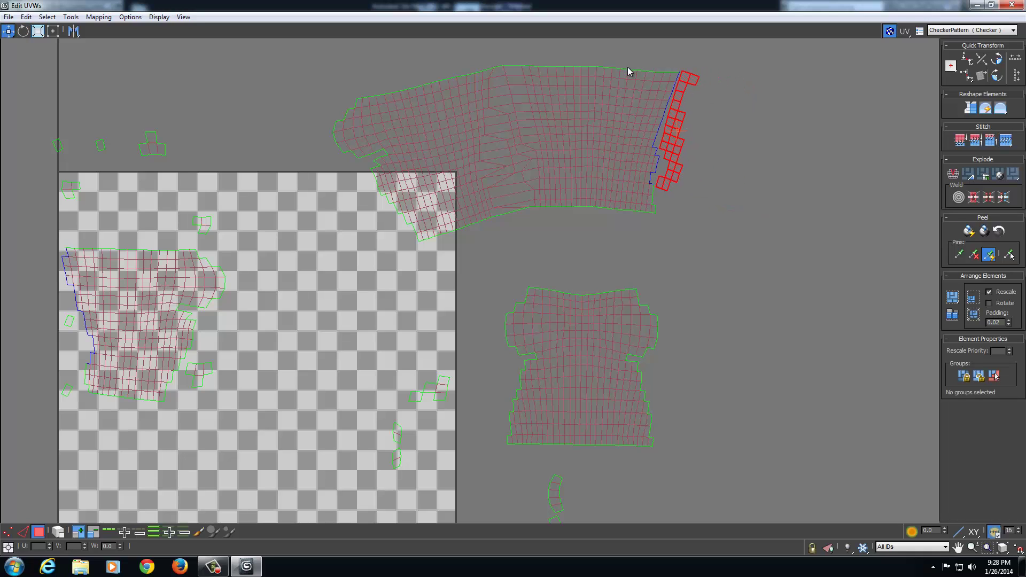
Step: Stitch the second strip to the joined panel's right-hand faces with Stitch To Target, and select the faces around the lower right corner
{"action": "mouse_move", "coordinate": [689, 188]}
{"action": "left_mouse_down", "text": "ctrl"}
{"action": "mouse_move", "coordinate": [668, 195]}
{"action": "mouse_move", "coordinate": [675, 181]}
{"action": "left_mouse_up", "text": "ctrl"}
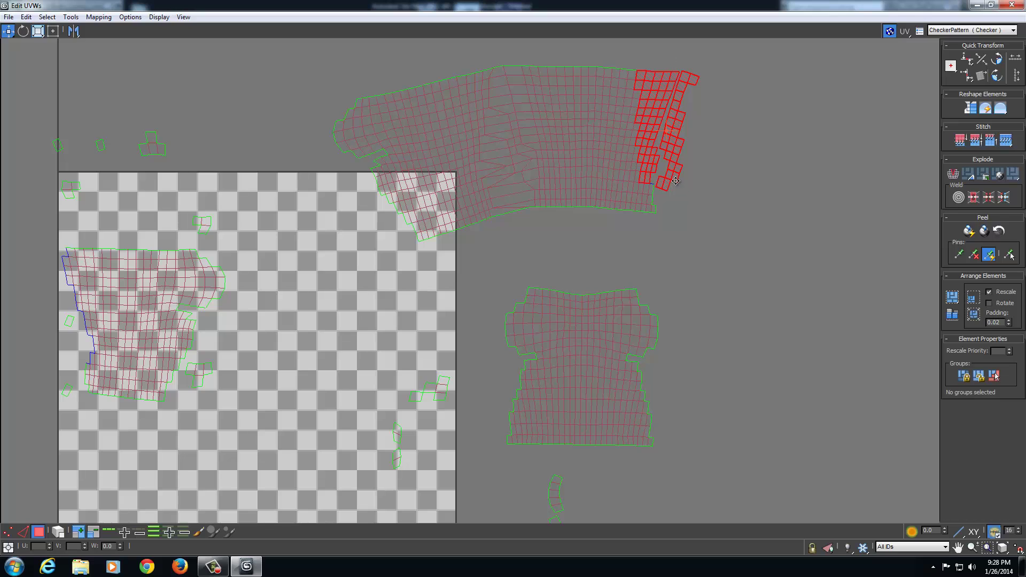
{"action": "left_click", "coordinate": [968, 138]}
{"action": "left_click", "coordinate": [628, 183]}
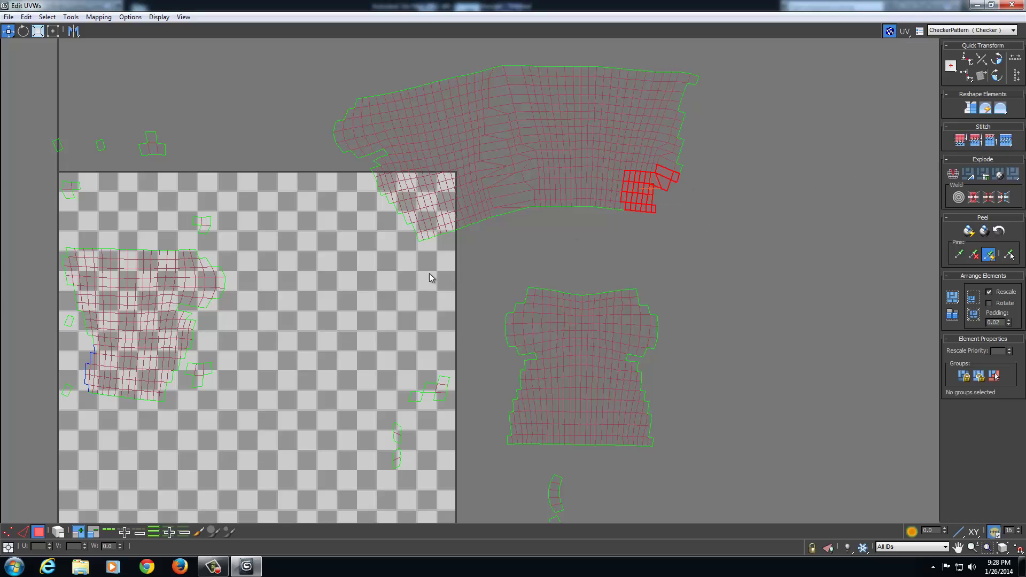
Step: Select the two loose single-face clusters beside the side cluster's left border and move them outside the tile's upper left corner
{"action": "middle_click_drag", "start_coordinate": [429, 278], "coordinate": [603, 208]}
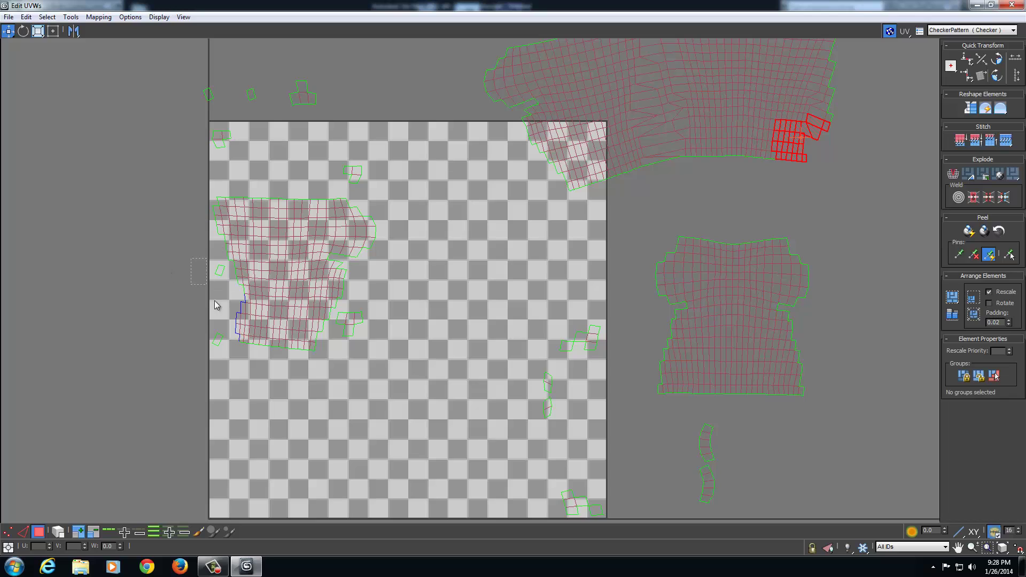
{"action": "left_click_drag", "start_coordinate": [215, 304], "coordinate": [234, 365]}
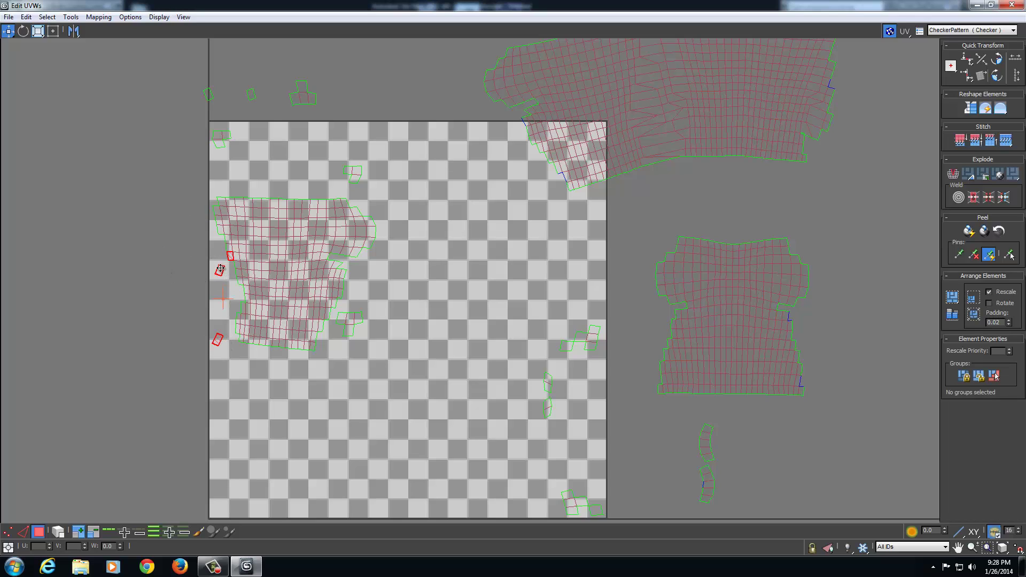
{"action": "left_click", "coordinate": [234, 256], "text": "alt"}
{"action": "left_click_drag", "start_coordinate": [219, 271], "coordinate": [153, 96]}
Step: Select all faces of the large side cluster inside the tile without the small fragments around it
{"action": "left_click_drag", "start_coordinate": [357, 325], "coordinate": [325, 359]}
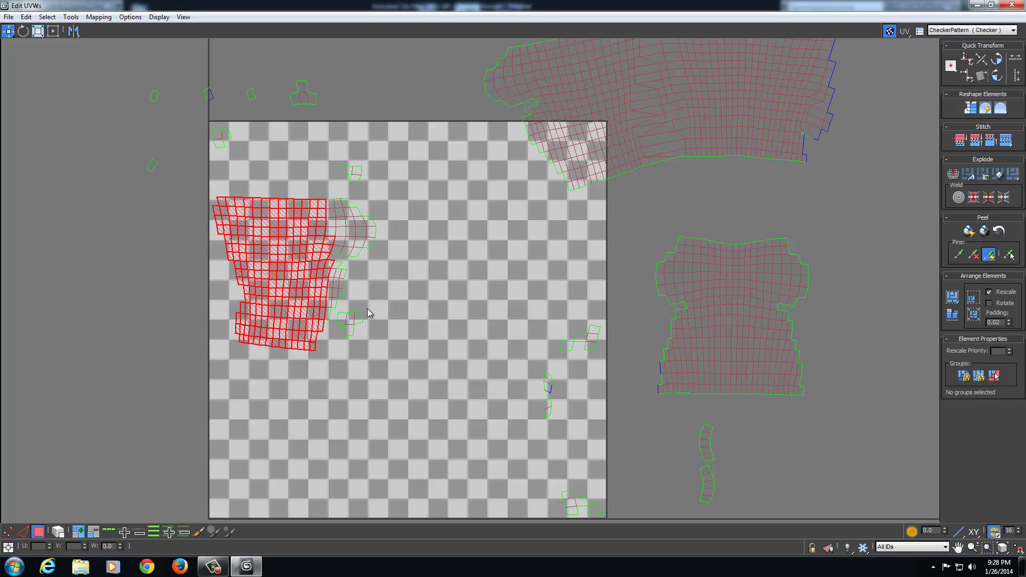
{"action": "left_click_drag", "start_coordinate": [312, 271], "coordinate": [514, 290], "text": "ctrl"}
{"action": "scroll", "coordinate": [514, 290], "scroll_direction": "down", "scroll_amount": 3}
{"action": "middle_click_drag", "start_coordinate": [514, 290], "coordinate": [432, 314]}
{"action": "scroll", "coordinate": [431, 314], "scroll_direction": "up", "scroll_amount": 3}
{"action": "left_click_drag", "start_coordinate": [263, 272], "coordinate": [217, 272]}
{"action": "key", "text": "ctrl+z"}
{"action": "key", "text": "ctrl+z"}
{"action": "middle_click_drag", "start_coordinate": [212, 347], "coordinate": [288, 345]}
{"action": "scroll", "coordinate": [282, 345], "scroll_direction": "up", "scroll_amount": 4}
{"action": "middle_click_drag", "start_coordinate": [205, 307], "coordinate": [400, 379]}
{"action": "scroll", "coordinate": [363, 371], "scroll_direction": "up", "scroll_amount": 2}
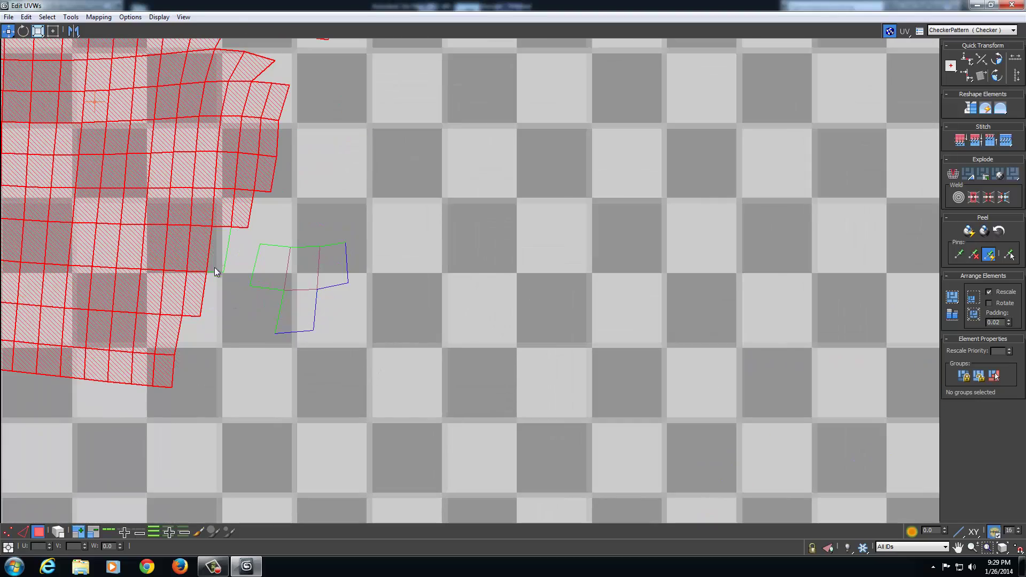
Step: Move the selected side cluster out of the tile and place it beside the joined panel's right edge
{"action": "scroll", "coordinate": [361, 341], "scroll_direction": "down", "scroll_amount": 4}
{"action": "left_click_drag", "start_coordinate": [257, 227], "coordinate": [588, 253]}
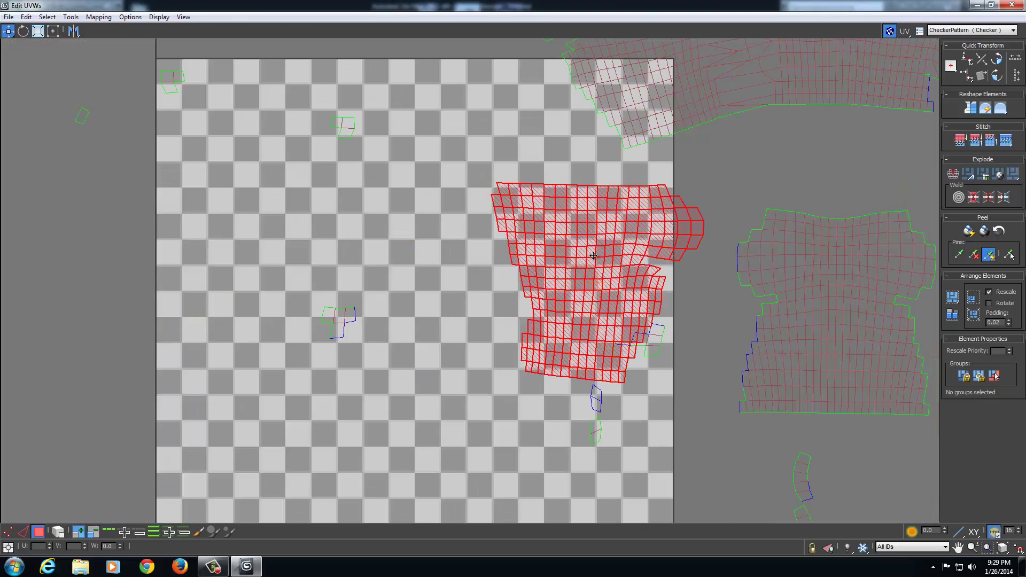
{"action": "scroll", "coordinate": [705, 297], "scroll_direction": "down", "scroll_amount": 3}
{"action": "scroll", "coordinate": [705, 298], "scroll_direction": "down", "scroll_amount": 1}
{"action": "middle_click_drag", "start_coordinate": [705, 298], "coordinate": [520, 323]}
{"action": "scroll", "coordinate": [520, 323], "scroll_direction": "up", "scroll_amount": 1}
{"action": "left_click_drag", "start_coordinate": [355, 268], "coordinate": [582, 155]}
Step: Rotate the side cluster clockwise to follow the joined panel's curve and set it against the panel's right border
{"action": "scroll", "coordinate": [605, 225], "scroll_direction": "up", "scroll_amount": 3}
{"action": "middle_click_drag", "start_coordinate": [623, 171], "coordinate": [637, 339]}
{"action": "right_click", "coordinate": [604, 306]}
{"action": "left_click", "coordinate": [619, 327]}
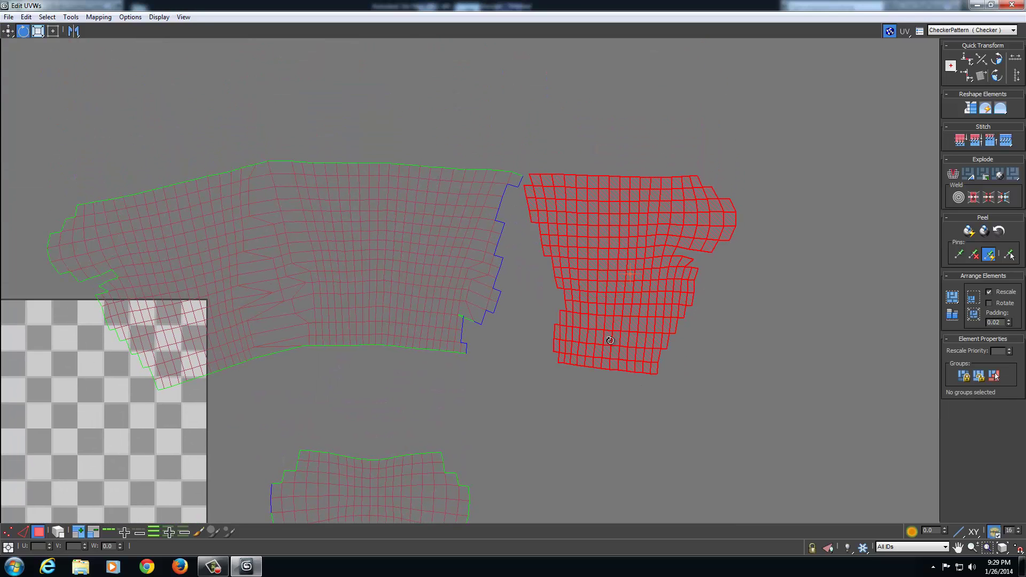
{"action": "left_click_drag", "start_coordinate": [609, 341], "coordinate": [565, 319]}
{"action": "right_click", "coordinate": [593, 348]}
{"action": "left_click", "coordinate": [596, 350]}
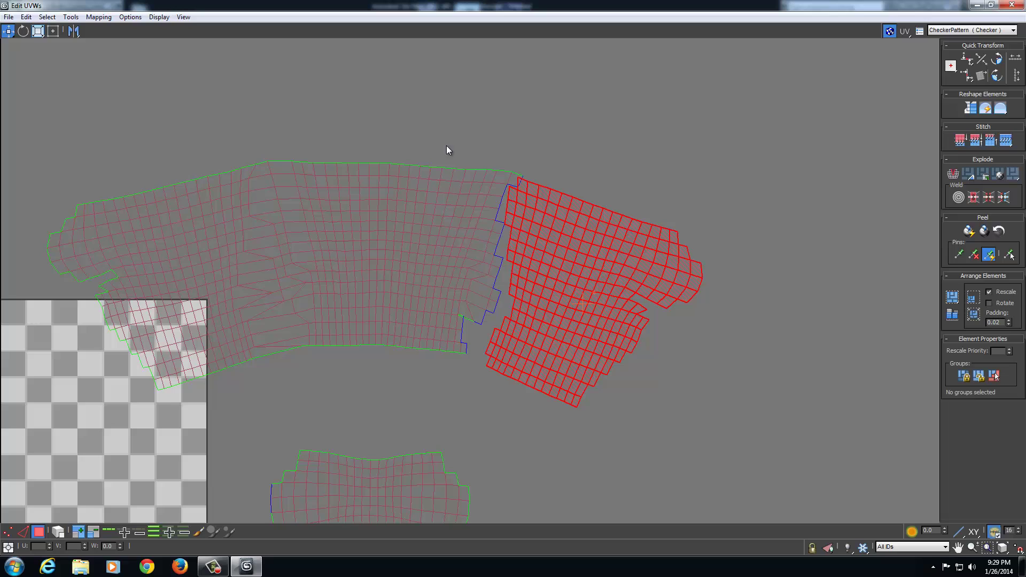
Step: Join the side cluster to the panel's right-hand faces with Stitch To Target, and close the leftover gap in the seam the same way
{"action": "left_click_drag", "start_coordinate": [522, 397], "coordinate": [528, 396]}
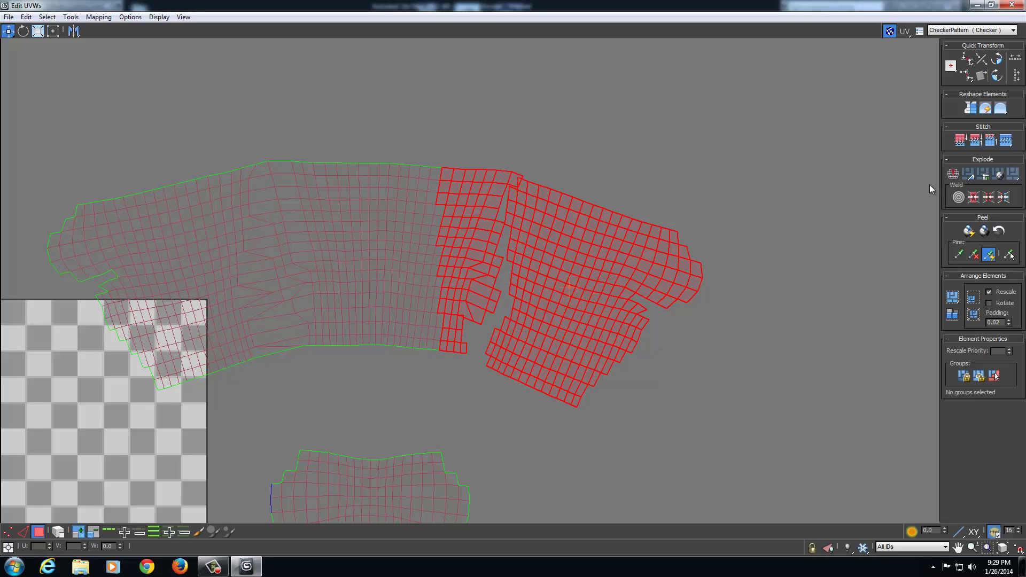
{"action": "left_click", "coordinate": [961, 140]}
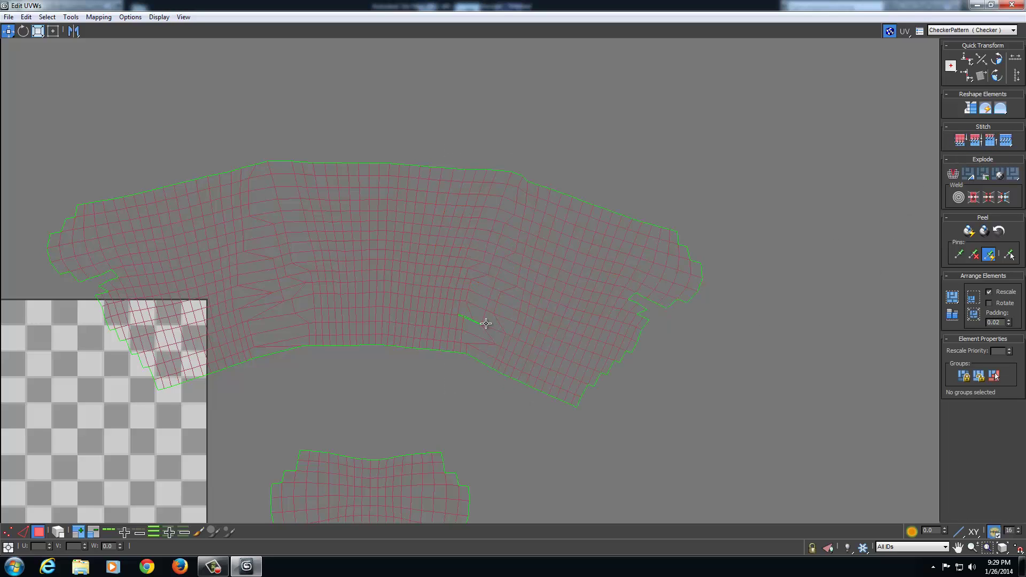
{"action": "scroll", "coordinate": [595, 320], "scroll_direction": "down", "scroll_amount": 4}
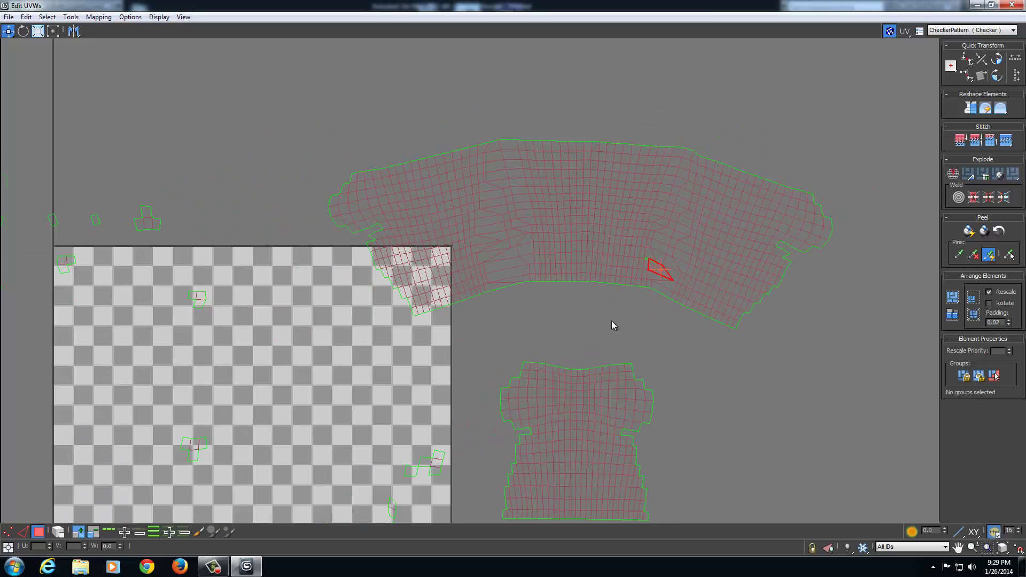
{"action": "middle_click_drag", "start_coordinate": [401, 367], "coordinate": [387, 347]}
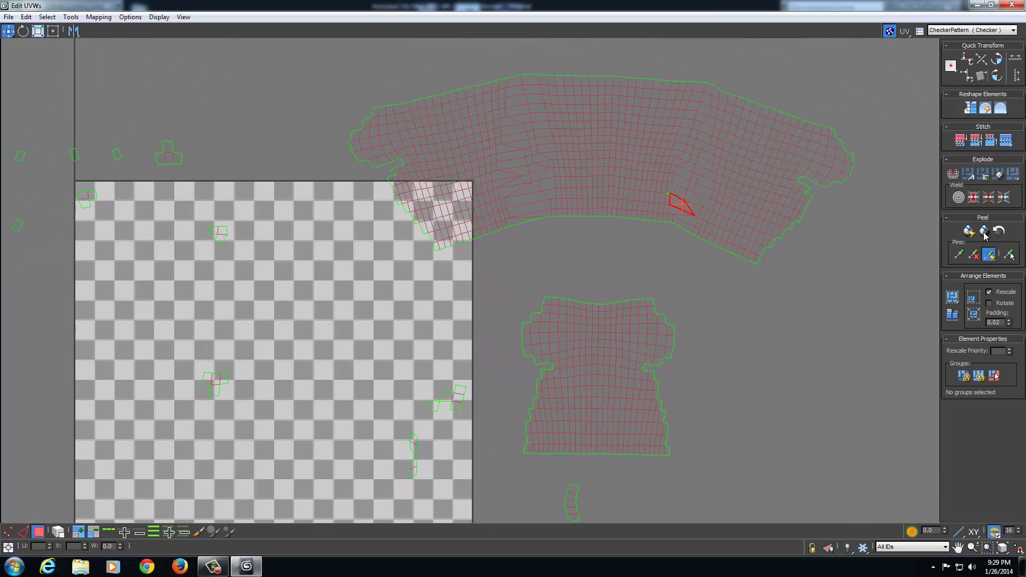
{"action": "left_click", "coordinate": [964, 143]}
{"action": "middle_click_drag", "start_coordinate": [648, 302], "coordinate": [716, 290]}
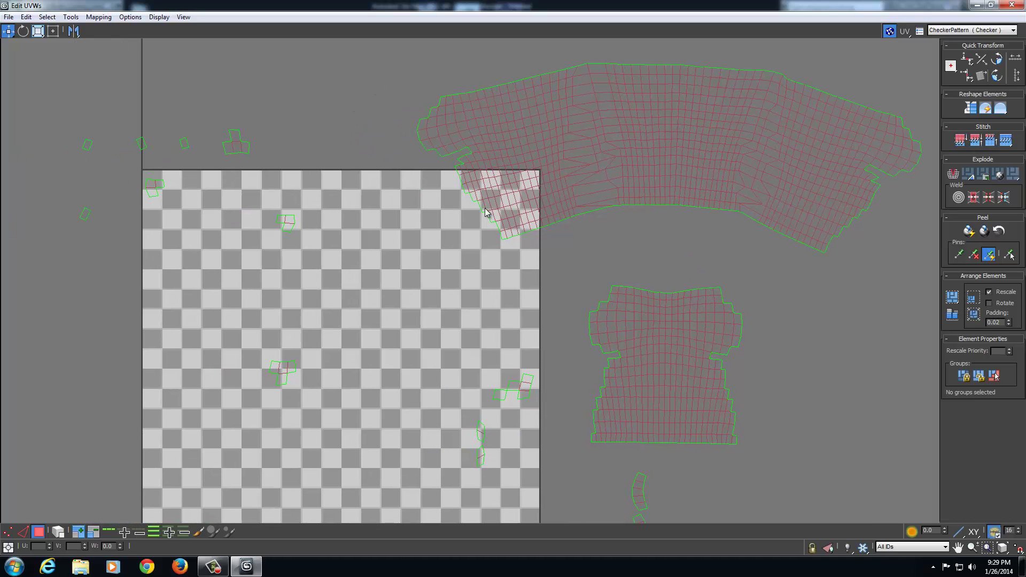
Step: Highlight the shared borders of both large panels, select the whole joined panel and move it below the tile
{"action": "left_click_drag", "start_coordinate": [486, 213], "coordinate": [528, 264]}
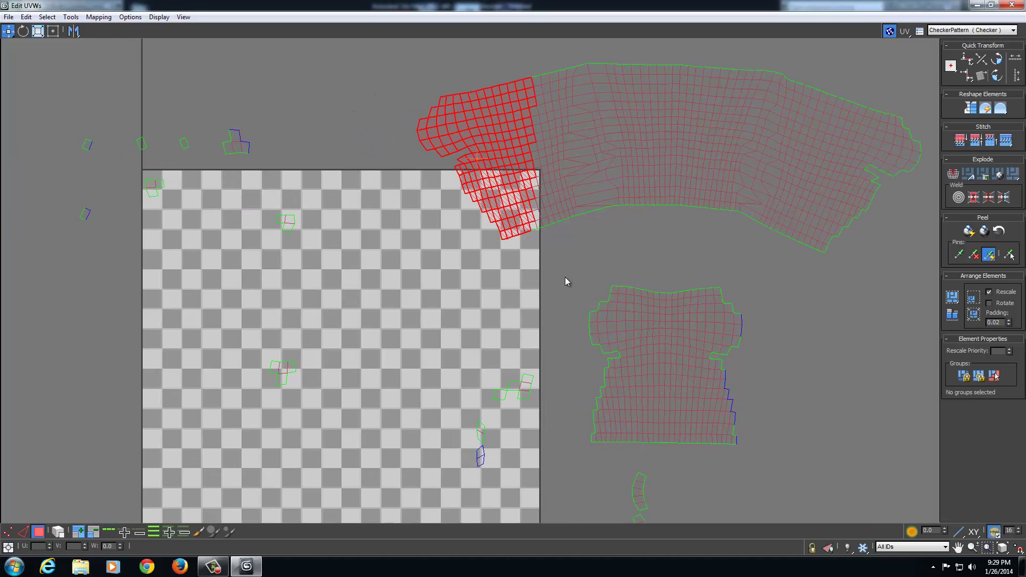
{"action": "left_click_drag", "start_coordinate": [747, 459], "coordinate": [748, 459]}
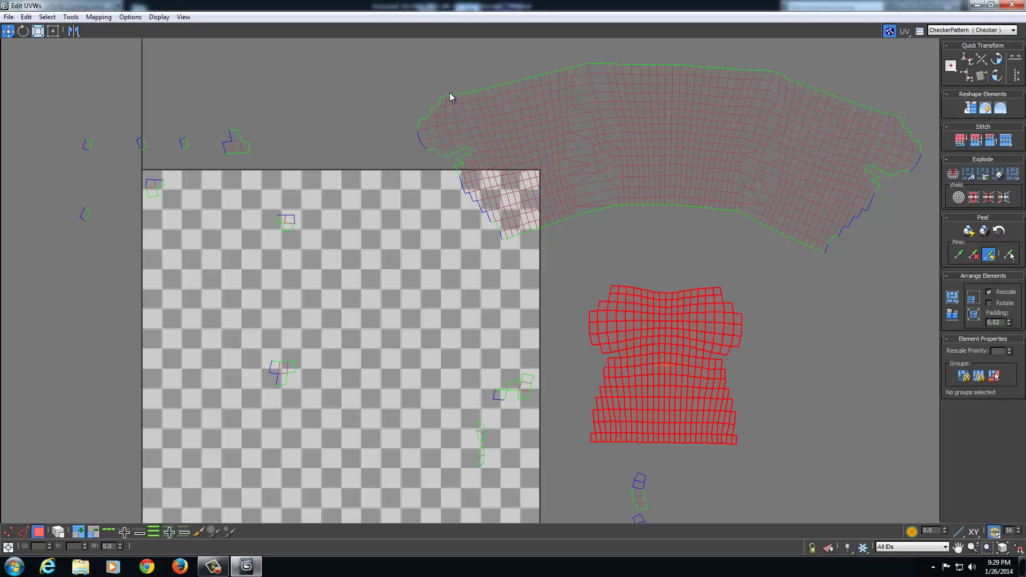
{"action": "left_click_drag", "start_coordinate": [640, 181], "coordinate": [921, 261]}
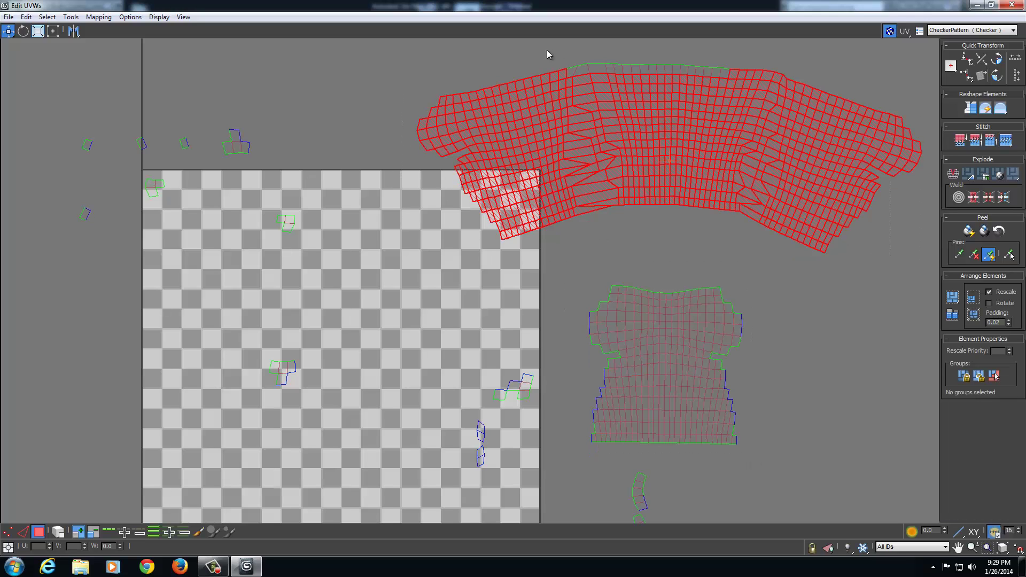
{"action": "left_click_drag", "start_coordinate": [811, 119], "coordinate": [811, 119], "text": "ctrl"}
{"action": "scroll", "coordinate": [773, 154], "scroll_direction": "down", "scroll_amount": 5}
{"action": "middle_click_drag", "start_coordinate": [706, 354], "coordinate": [615, 347]}
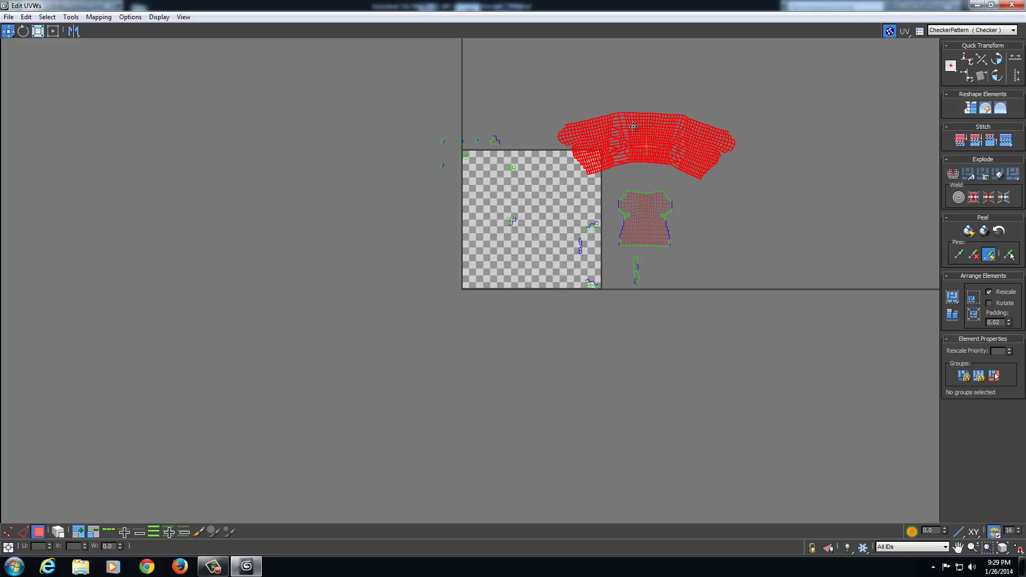
{"action": "left_click_drag", "start_coordinate": [633, 124], "coordinate": [572, 370]}
{"action": "scroll", "coordinate": [573, 370], "scroll_direction": "up", "scroll_amount": 3}
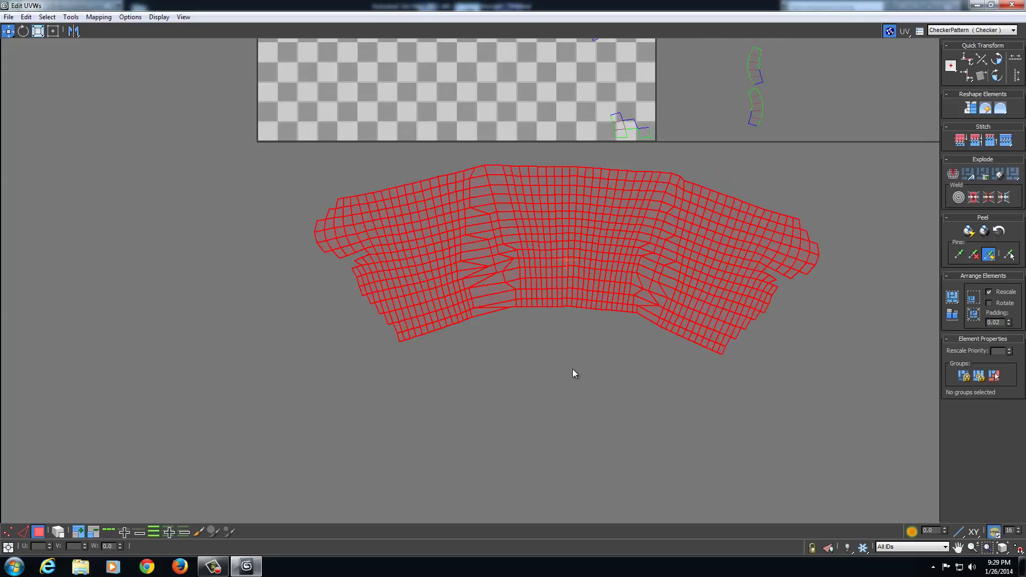
{"action": "scroll", "coordinate": [573, 370], "scroll_direction": "down", "scroll_amount": 4}
{"action": "middle_click_drag", "start_coordinate": [571, 285], "coordinate": [572, 319]}
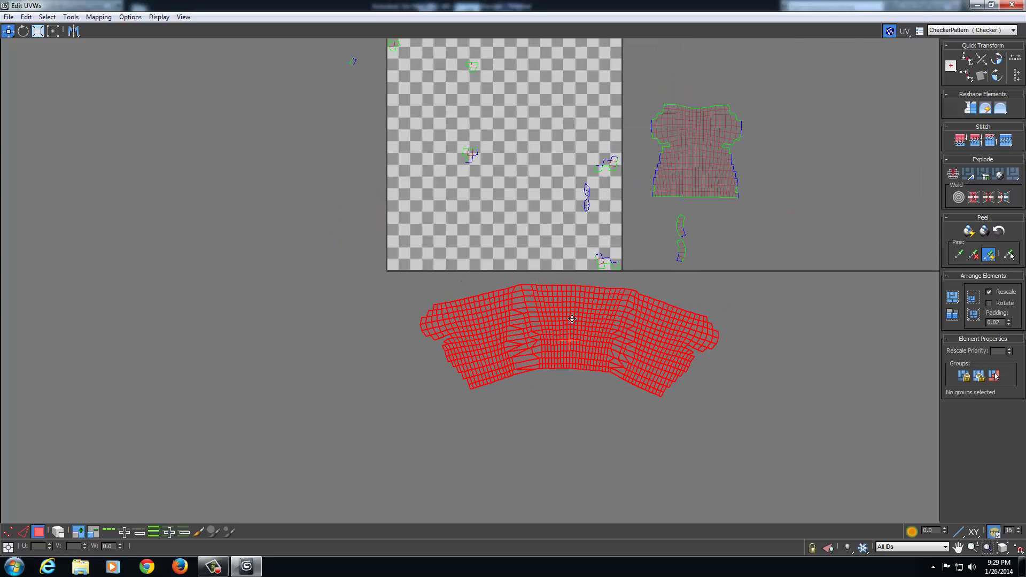
Step: Select the remaining large clothing cluster, move it to the joined panel's left end and rotate it counter-clockwise to match the slanted border
{"action": "left_click", "coordinate": [653, 89]}
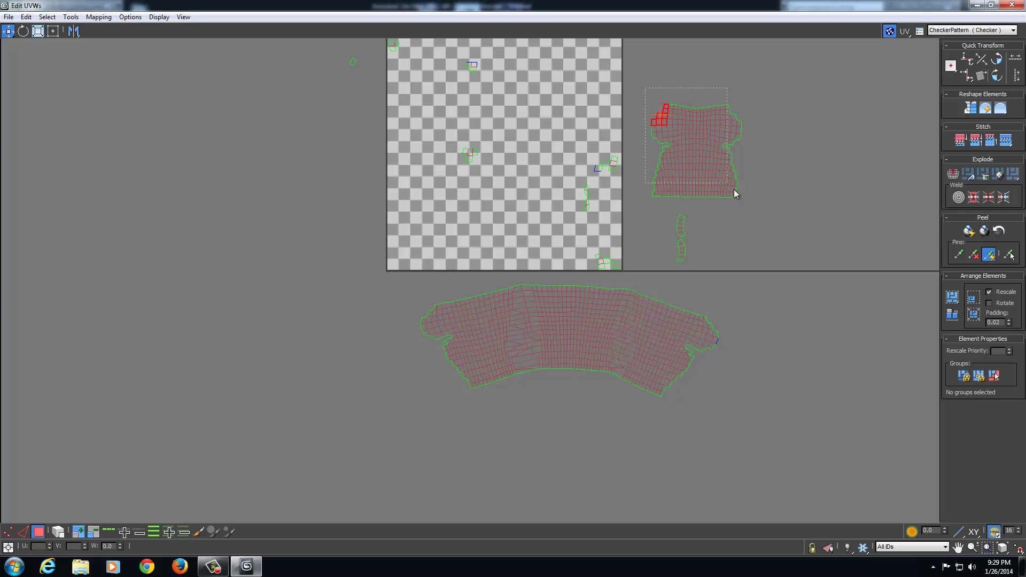
{"action": "left_click_drag", "start_coordinate": [733, 190], "coordinate": [752, 204]}
{"action": "left_click_drag", "start_coordinate": [720, 159], "coordinate": [404, 383]}
{"action": "right_click", "coordinate": [396, 368]}
{"action": "left_click", "coordinate": [415, 386]}
{"action": "right_click", "coordinate": [407, 384]}
{"action": "left_click", "coordinate": [426, 395]}
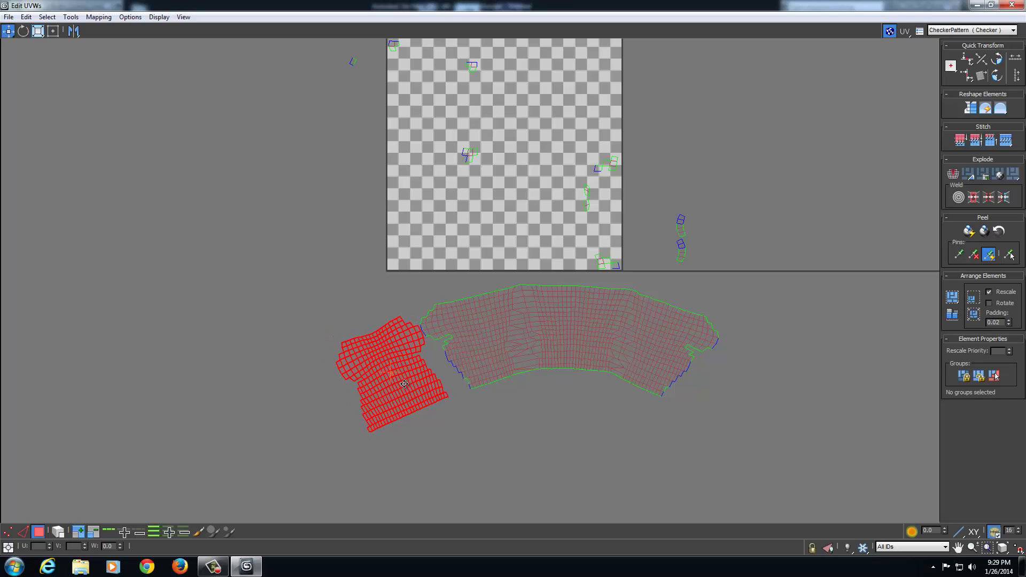
{"action": "scroll", "coordinate": [489, 425], "scroll_direction": "up", "scroll_amount": 3}
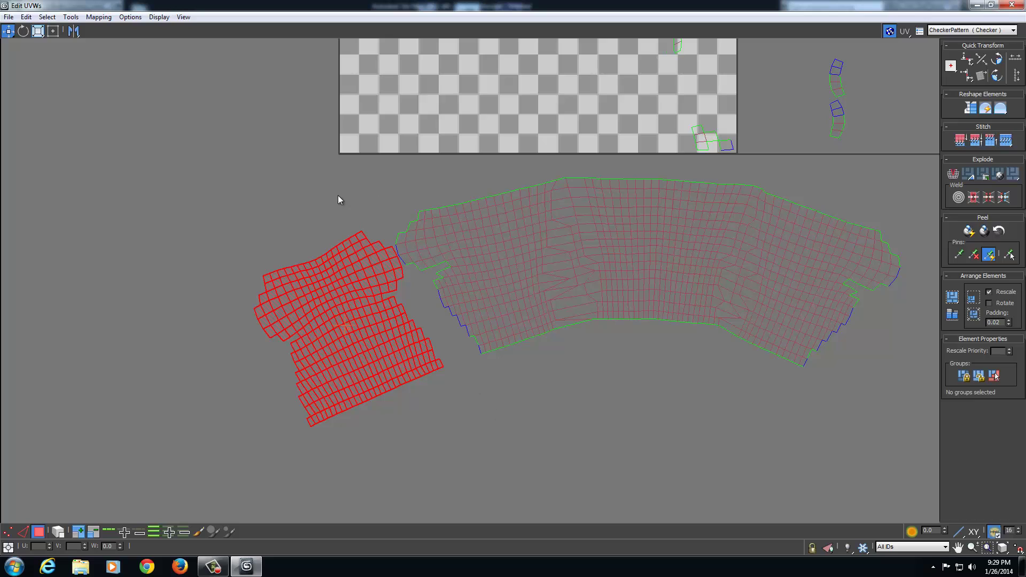
Step: Add the joined panel's left-end faces to the selection and join both pieces with Stitch To Target
{"action": "left_click_drag", "start_coordinate": [501, 381], "coordinate": [515, 397]}
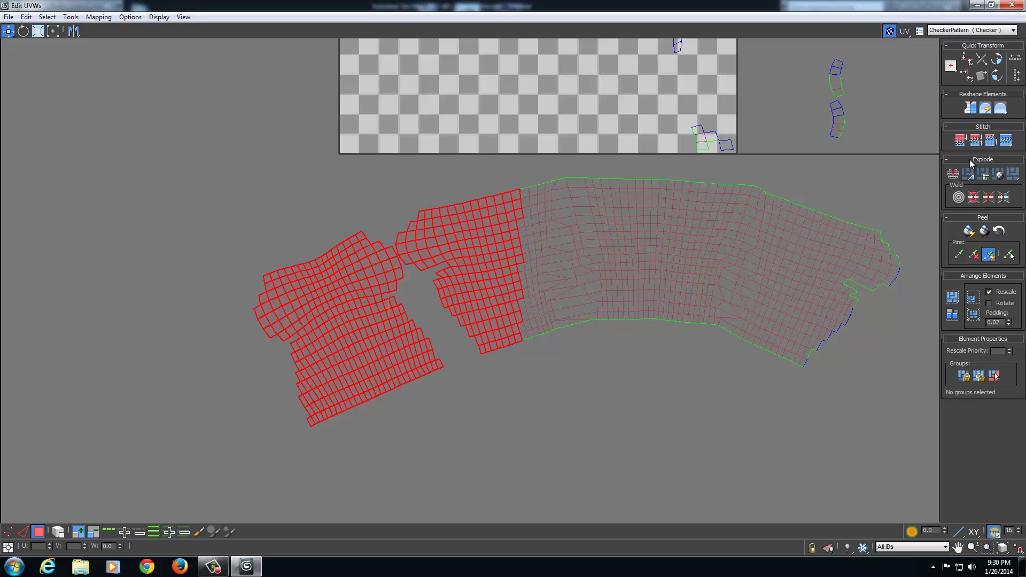
{"action": "left_click_drag", "start_coordinate": [361, 479], "coordinate": [348, 480], "text": "alt"}
{"action": "left_click", "coordinate": [959, 141]}
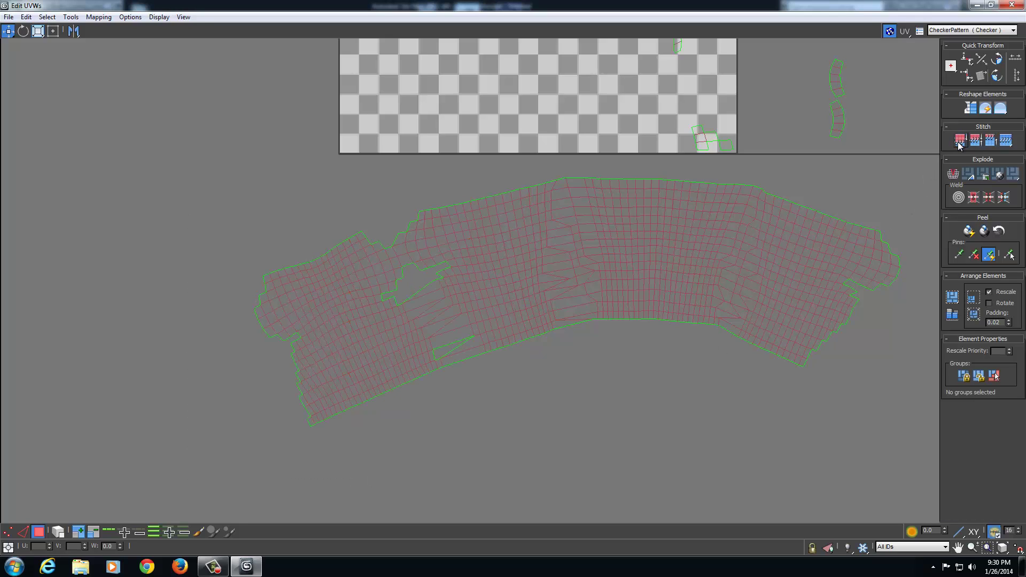
Step: Move the matching T-shaped cluster from above the tile into the armhole-side gap, select the faces around it and stitch it in
{"action": "left_click", "coordinate": [421, 267]}
{"action": "middle_click_drag", "start_coordinate": [556, 221], "coordinate": [520, 320]}
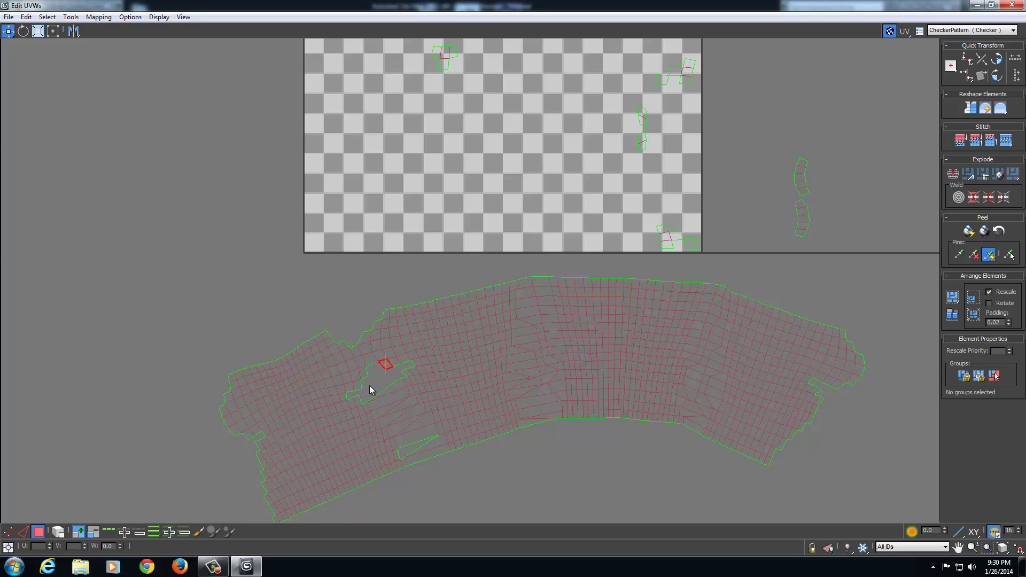
{"action": "scroll", "coordinate": [568, 213], "scroll_direction": "down", "scroll_amount": 2}
{"action": "middle_click_drag", "start_coordinate": [541, 248], "coordinate": [460, 388]}
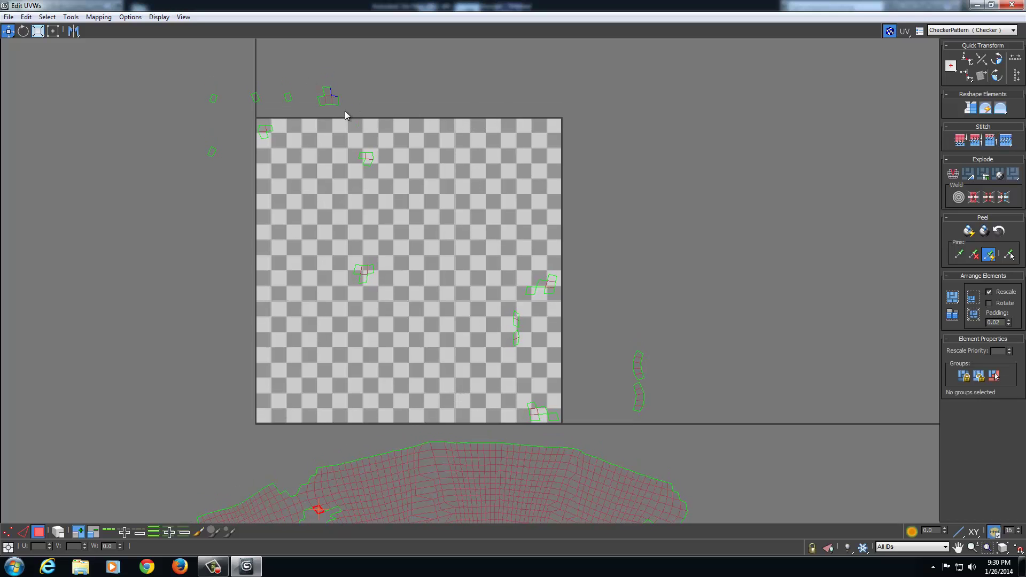
{"action": "left_click_drag", "start_coordinate": [328, 97], "coordinate": [334, 398]}
{"action": "middle_click_drag", "start_coordinate": [337, 421], "coordinate": [356, 312]}
{"action": "left_click_drag", "start_coordinate": [351, 286], "coordinate": [349, 429]}
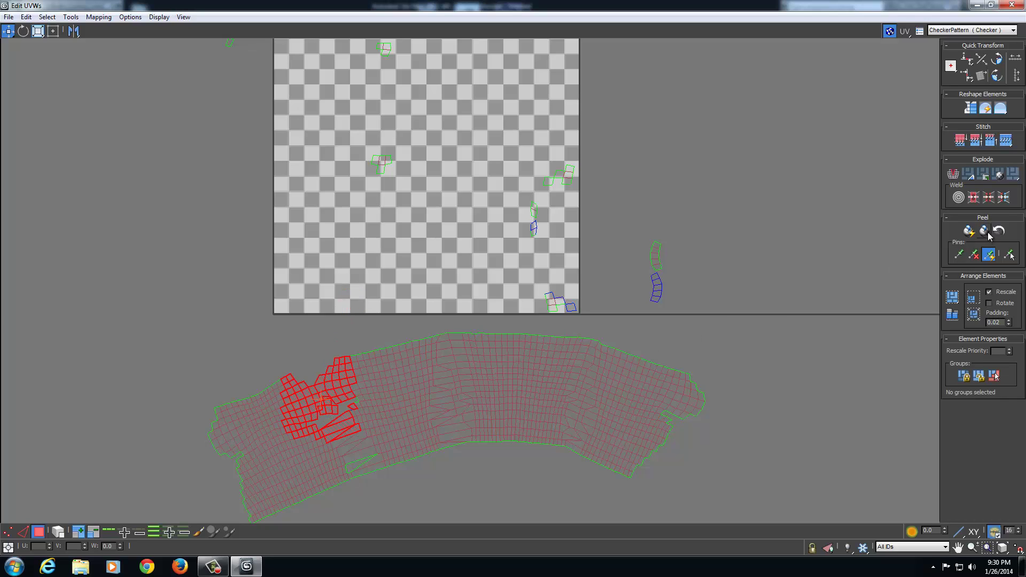
{"action": "left_click", "coordinate": [963, 139]}
{"action": "left_click", "coordinate": [961, 140]}
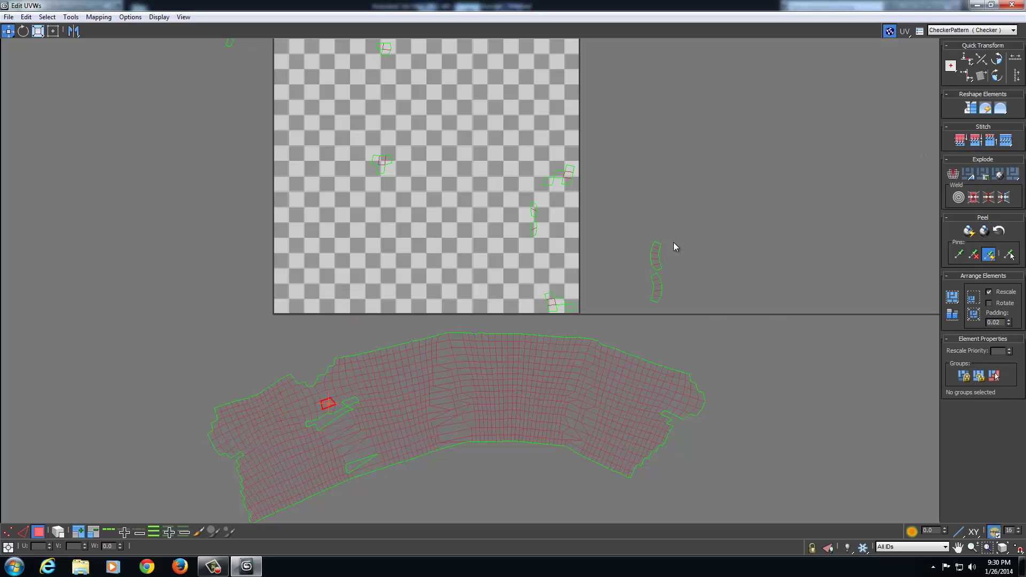
Step: Move the small matching cluster from the tile's right half to the upper gap in the panel and stitch it in
{"action": "left_click", "coordinate": [307, 336]}
{"action": "middle_click_drag", "start_coordinate": [525, 297], "coordinate": [488, 324]}
{"action": "left_click", "coordinate": [496, 255]}
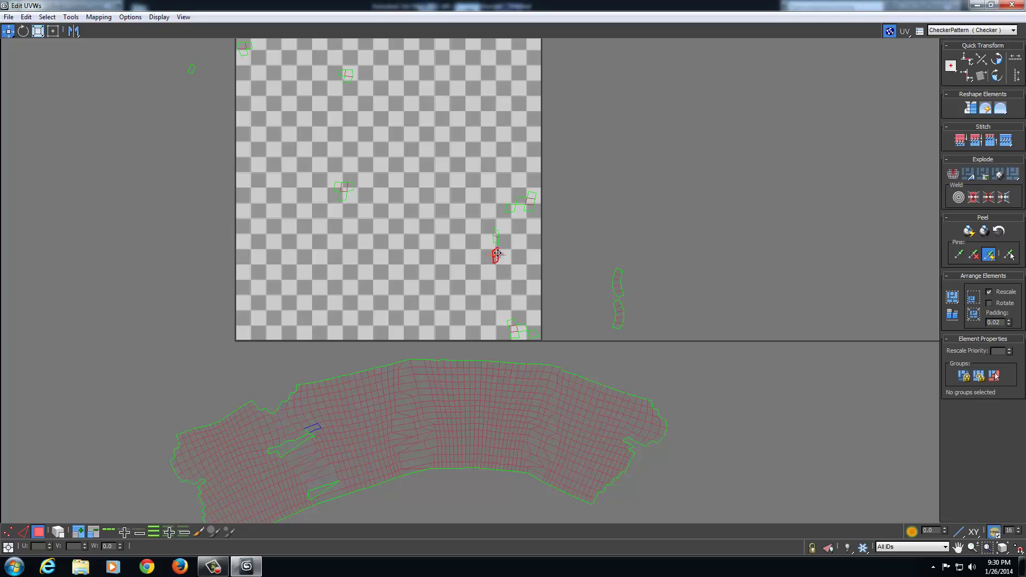
{"action": "left_click_drag", "start_coordinate": [497, 253], "coordinate": [313, 423]}
{"action": "left_click", "coordinate": [961, 140]}
Step: Move the lower narrow strip from beside the tile into the upper gap, select the surrounding faces and apply Stitch To Target
{"action": "left_click", "coordinate": [419, 313]}
{"action": "left_click_drag", "start_coordinate": [324, 469], "coordinate": [324, 470]}
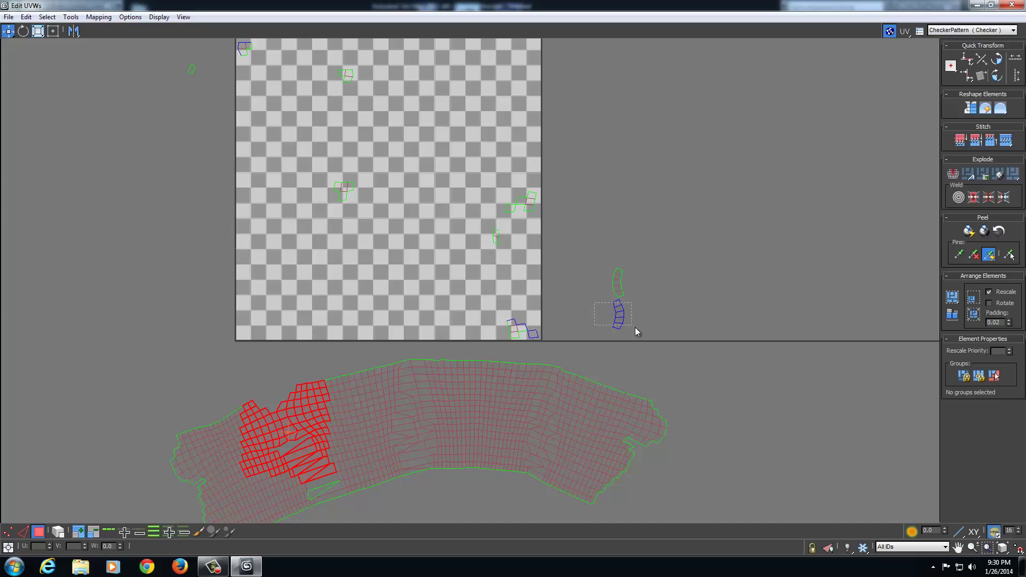
{"action": "left_click", "coordinate": [618, 314]}
{"action": "left_click_drag", "start_coordinate": [618, 314], "coordinate": [289, 438]}
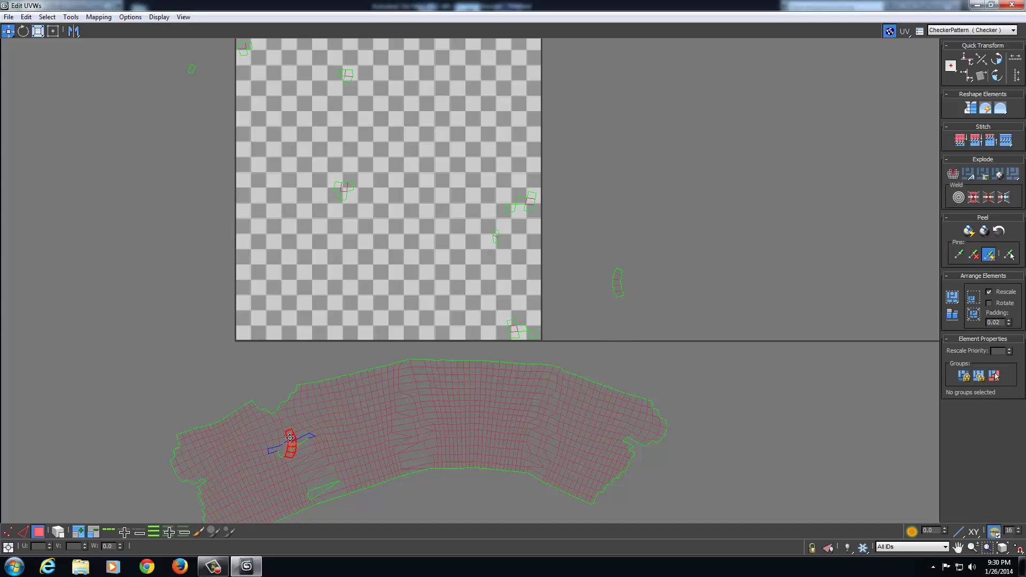
{"action": "left_click_drag", "start_coordinate": [236, 371], "coordinate": [346, 466]}
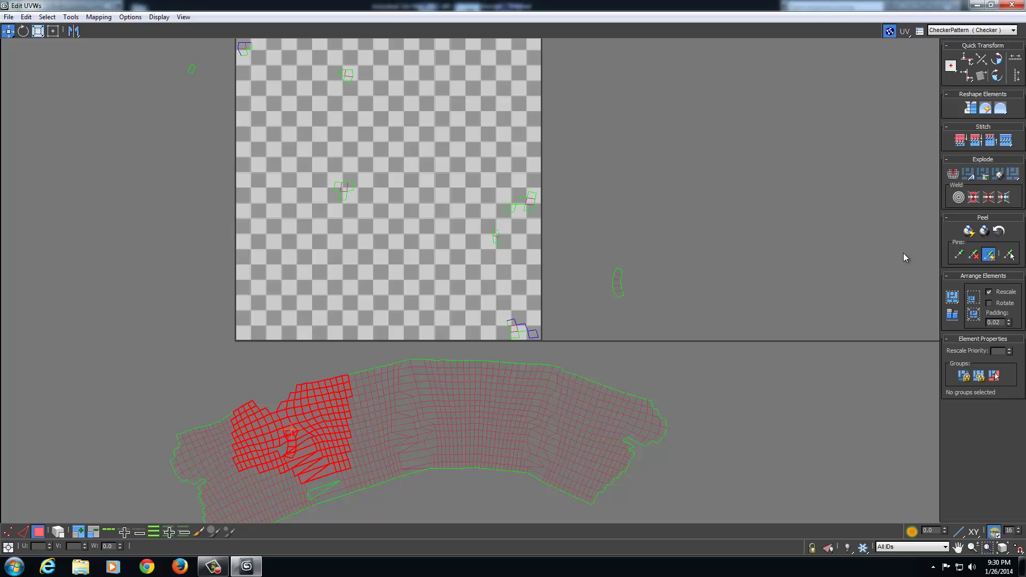
{"action": "left_click", "coordinate": [961, 140]}
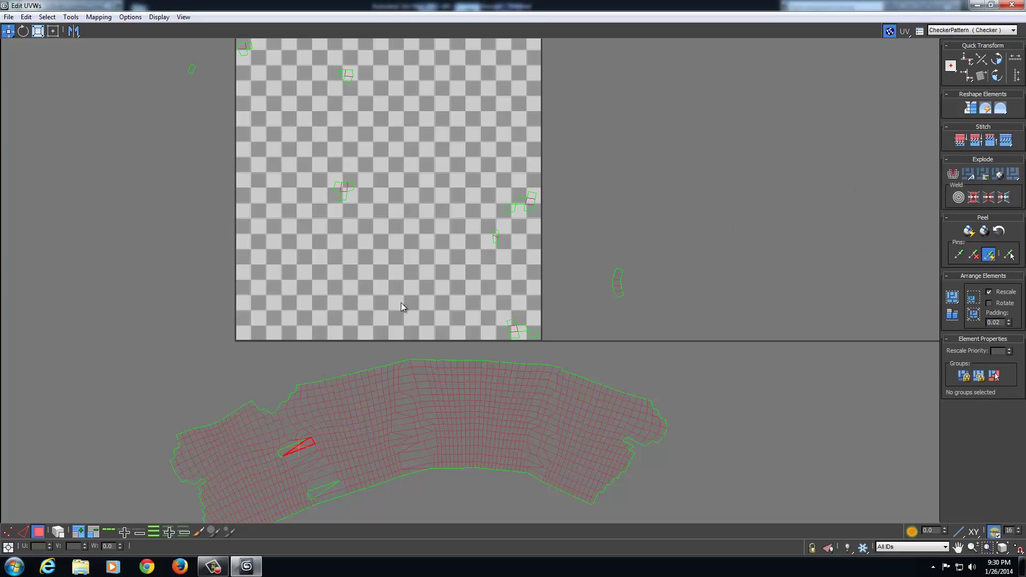
Step: Select the upper single-face cluster outside the tile's upper left corner and stitch it into the panel's upper gap
{"action": "middle_click_drag", "start_coordinate": [403, 296], "coordinate": [453, 383]}
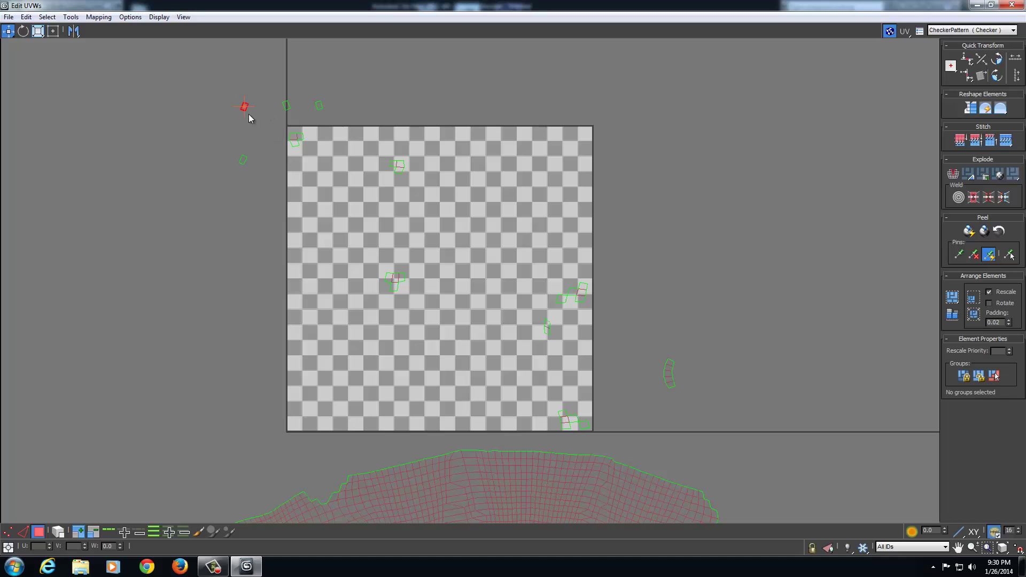
{"action": "left_click", "coordinate": [960, 141]}
{"action": "middle_click_drag", "start_coordinate": [650, 354], "coordinate": [646, 225]}
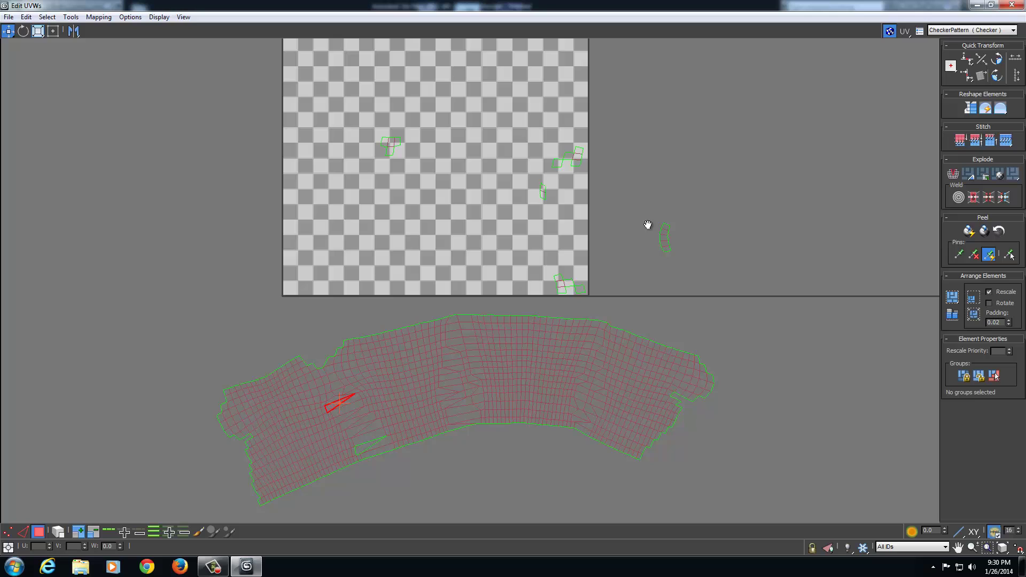
Step: Select the single-face cluster outside the tile's upper left side and stitch it into the panel's lower gap
{"action": "left_click", "coordinate": [376, 443]}
{"action": "middle_click_drag", "start_coordinate": [408, 145], "coordinate": [422, 320]}
{"action": "left_click", "coordinate": [251, 199]}
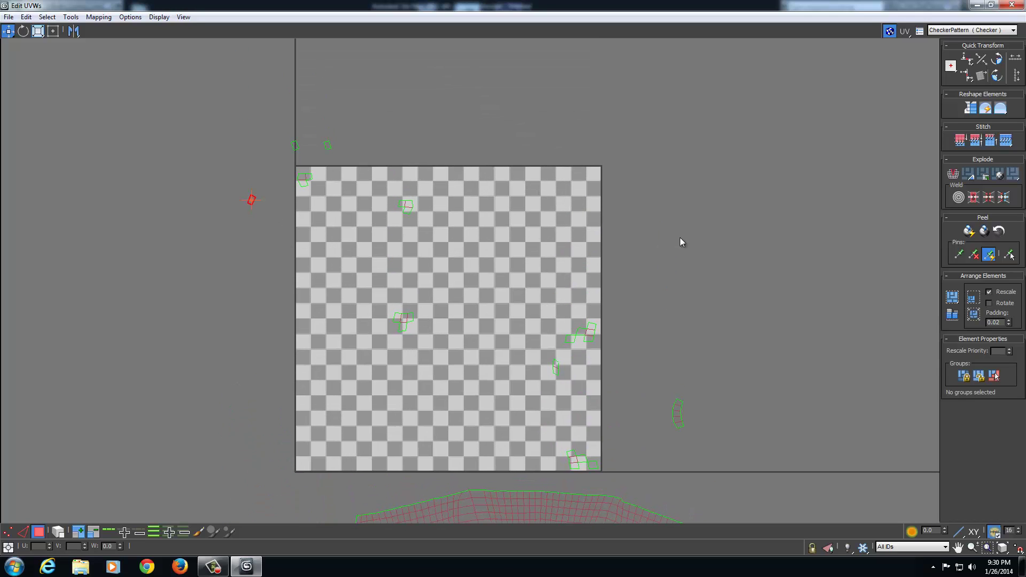
{"action": "left_click", "coordinate": [961, 140]}
{"action": "middle_click_drag", "start_coordinate": [573, 355], "coordinate": [563, 168]}
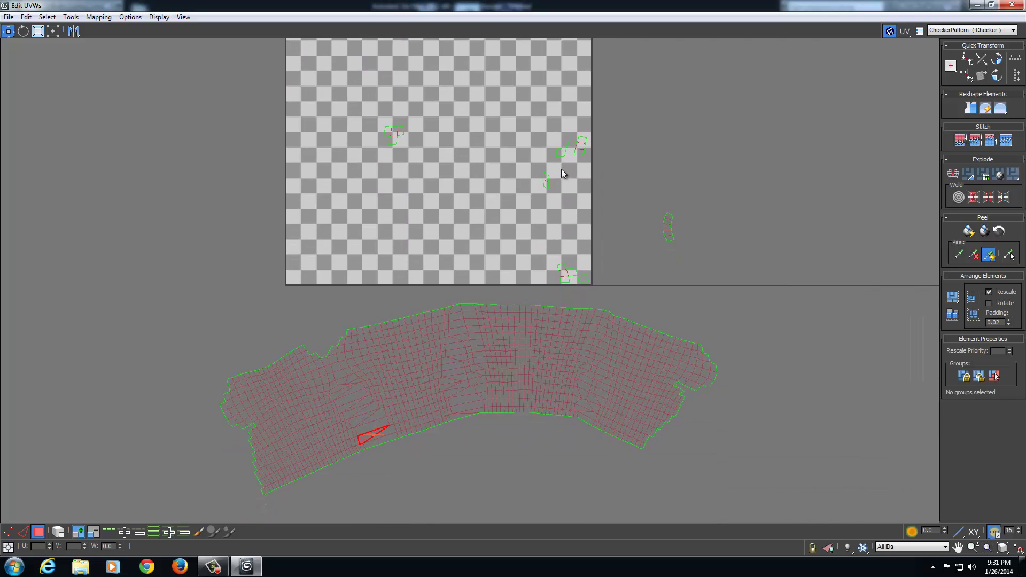
Step: Move the matching cluster from the tile's lower right corner to the panel's upper-left notch, select the surrounding faces and stitch them
{"action": "left_click", "coordinate": [335, 351]}
{"action": "middle_click_drag", "start_coordinate": [435, 247], "coordinate": [396, 239]}
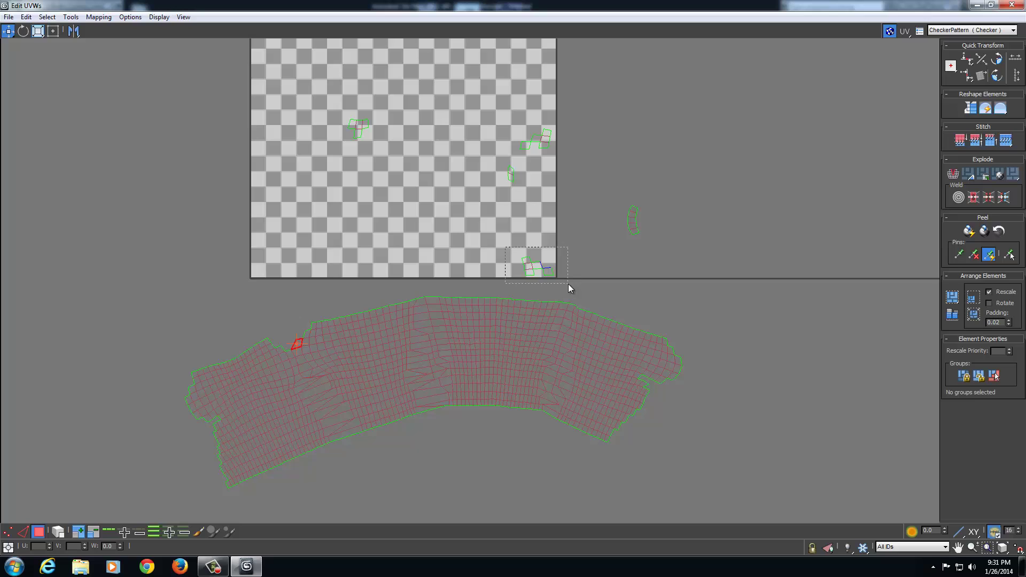
{"action": "left_click", "coordinate": [530, 267]}
{"action": "left_click_drag", "start_coordinate": [530, 267], "coordinate": [291, 334]}
{"action": "left_click", "coordinate": [353, 362], "text": "ctrl"}
{"action": "left_click", "coordinate": [960, 140]}
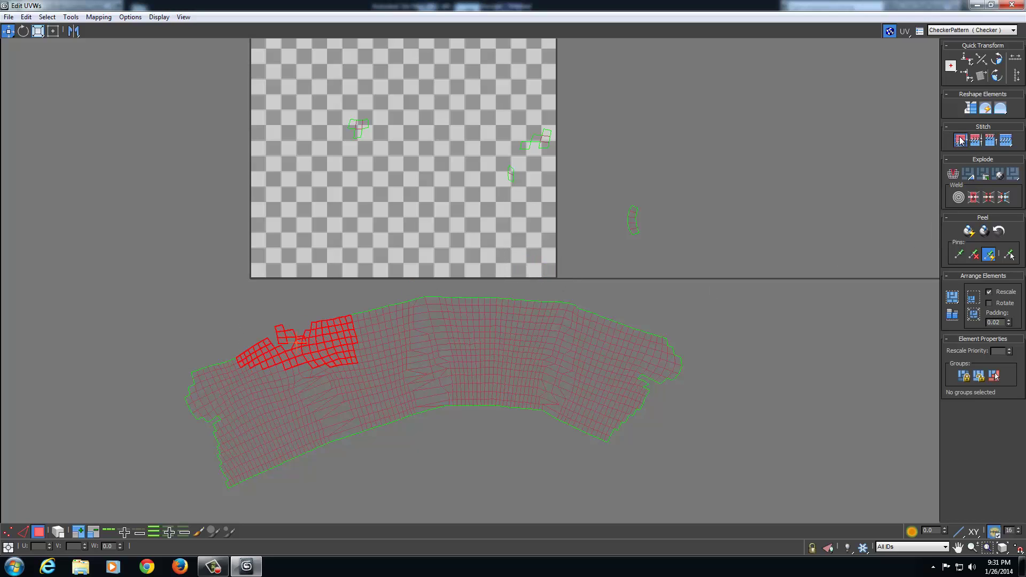
Step: Move the small cluster from the tile's upper left corner to the panel's upper-left notch and stitch it in
{"action": "left_click", "coordinate": [283, 338]}
{"action": "middle_click_drag", "start_coordinate": [425, 219], "coordinate": [416, 356]}
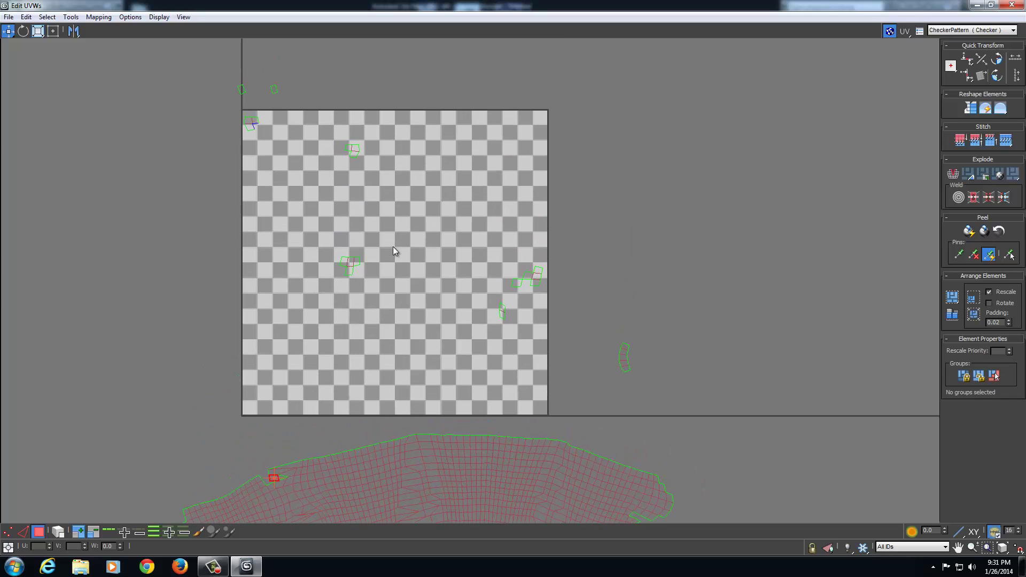
{"action": "left_click_drag", "start_coordinate": [293, 152], "coordinate": [269, 481]}
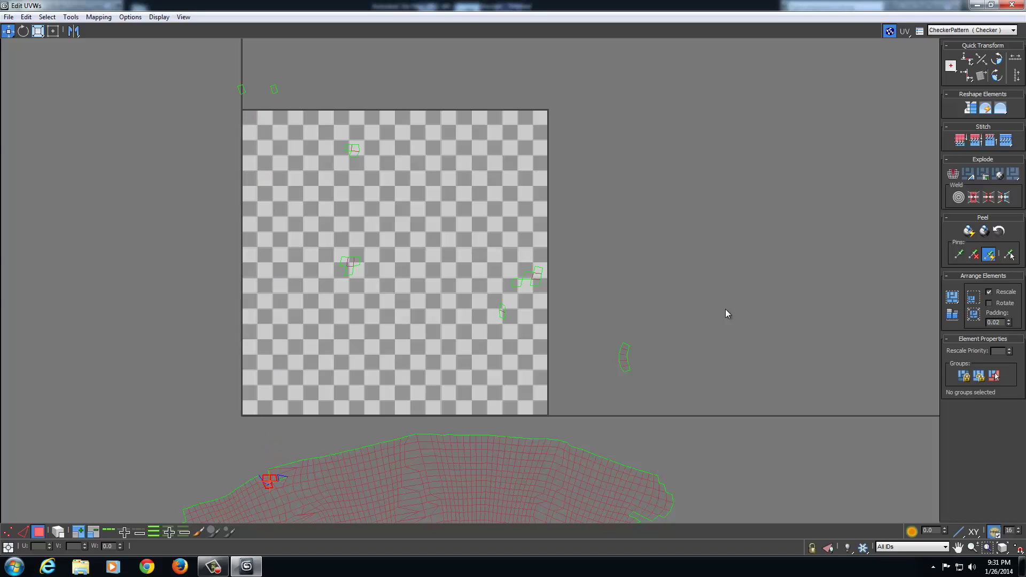
{"action": "left_click", "coordinate": [960, 140]}
{"action": "middle_click_drag", "start_coordinate": [247, 398], "coordinate": [282, 321]}
{"action": "middle_click_drag", "start_coordinate": [518, 305], "coordinate": [391, 166]}
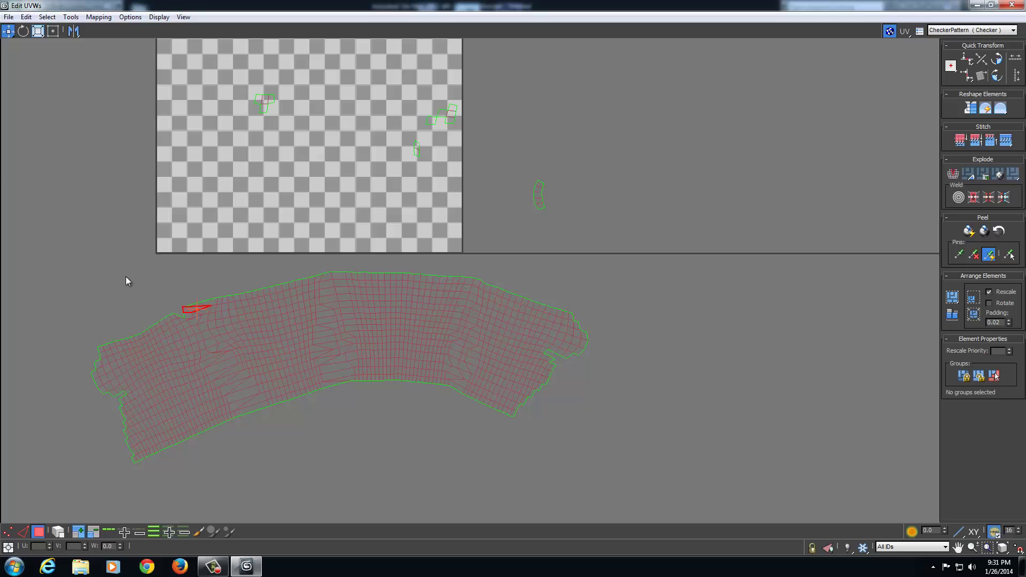
Step: Find the cluster matching the panel's left-end faces and move the T-shaped piece from the tile to just below the panel's right end
{"action": "left_click_drag", "start_coordinate": [118, 398], "coordinate": [119, 400]}
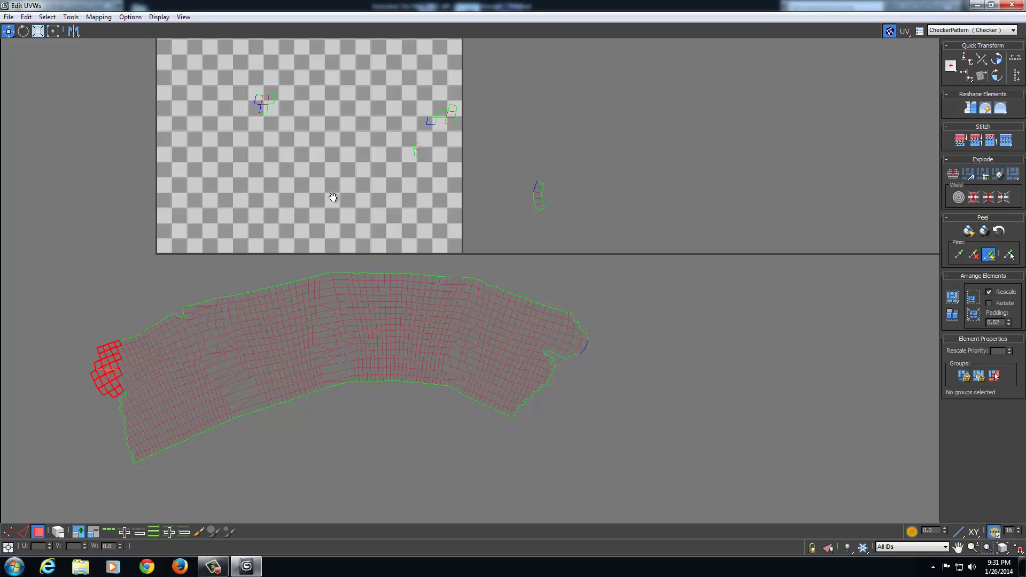
{"action": "middle_click_drag", "start_coordinate": [332, 197], "coordinate": [328, 245]}
{"action": "left_click_drag", "start_coordinate": [263, 168], "coordinate": [117, 463]}
{"action": "left_click_drag", "start_coordinate": [223, 487], "coordinate": [584, 431]}
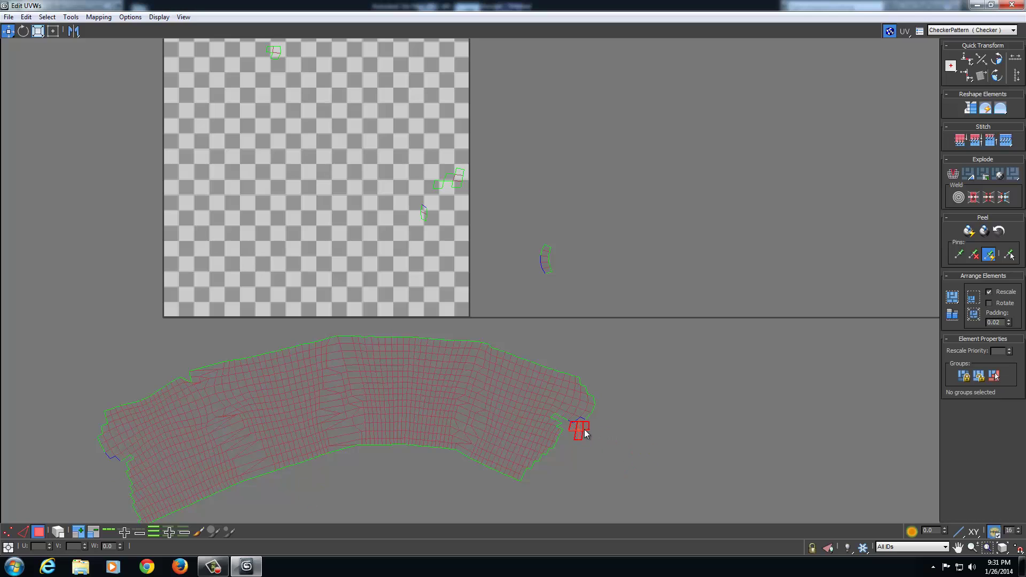
Step: Rotate the T-shaped cluster to fit the notch at the panel's right end and stitch it in
{"action": "middle_click_drag", "start_coordinate": [622, 455], "coordinate": [549, 426]}
{"action": "right_click", "coordinate": [537, 408]}
{"action": "left_click", "coordinate": [555, 421]}
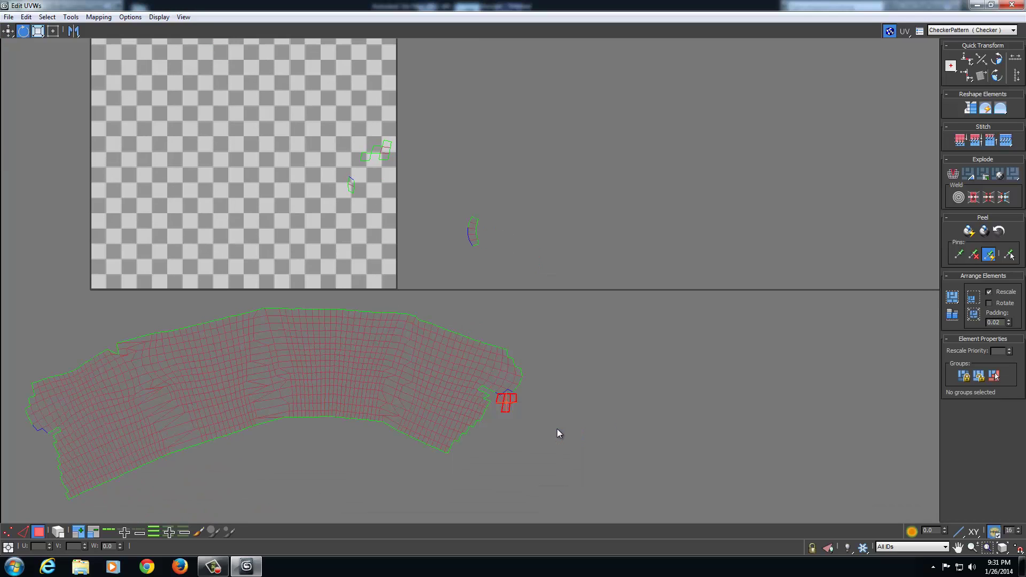
{"action": "mouse_move", "coordinate": [513, 398]}
{"action": "left_mouse_down"}
{"action": "mouse_move", "coordinate": [515, 416]}
{"action": "mouse_move", "coordinate": [505, 406]}
{"action": "left_mouse_up"}
{"action": "right_click", "coordinate": [514, 421]}
{"action": "left_click", "coordinate": [524, 426]}
{"action": "left_click", "coordinate": [965, 143]}
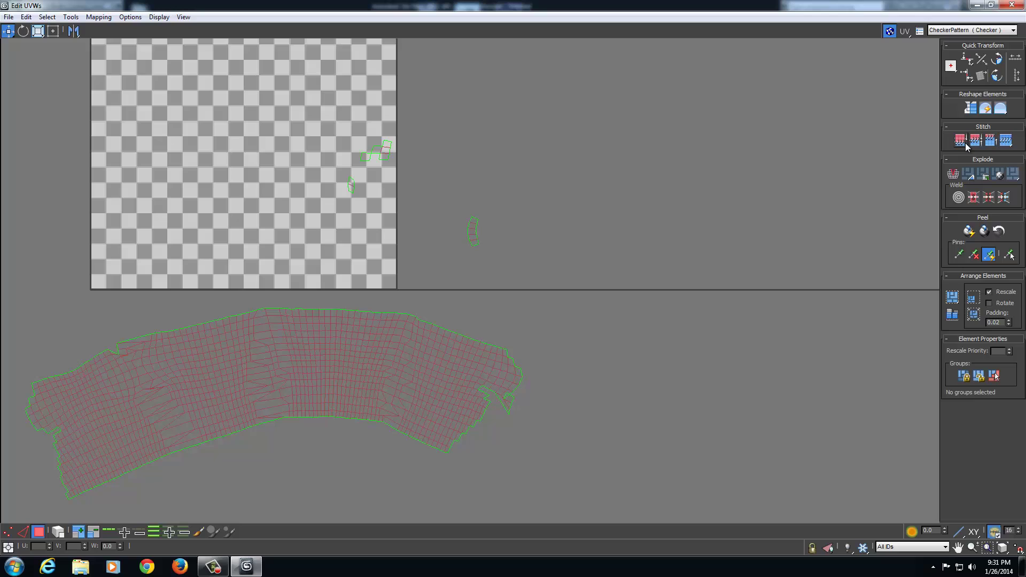
Step: Move the curved strip from beside the tile to the panel's right end, select the surrounding faces and stitch them together
{"action": "left_click_drag", "start_coordinate": [520, 287], "coordinate": [517, 283]}
{"action": "left_click_drag", "start_coordinate": [474, 239], "coordinate": [464, 369]}
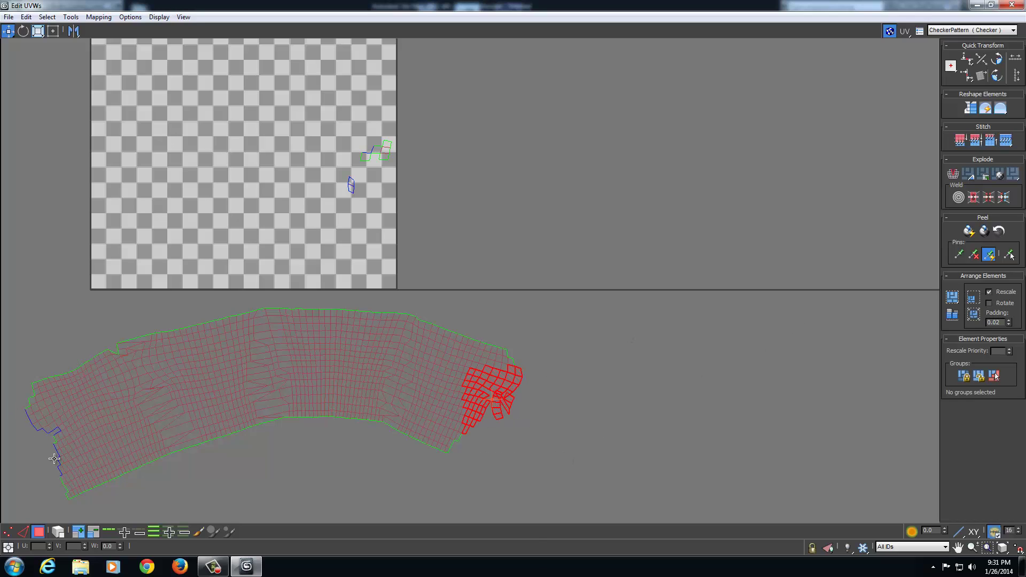
{"action": "left_click", "coordinate": [961, 141]}
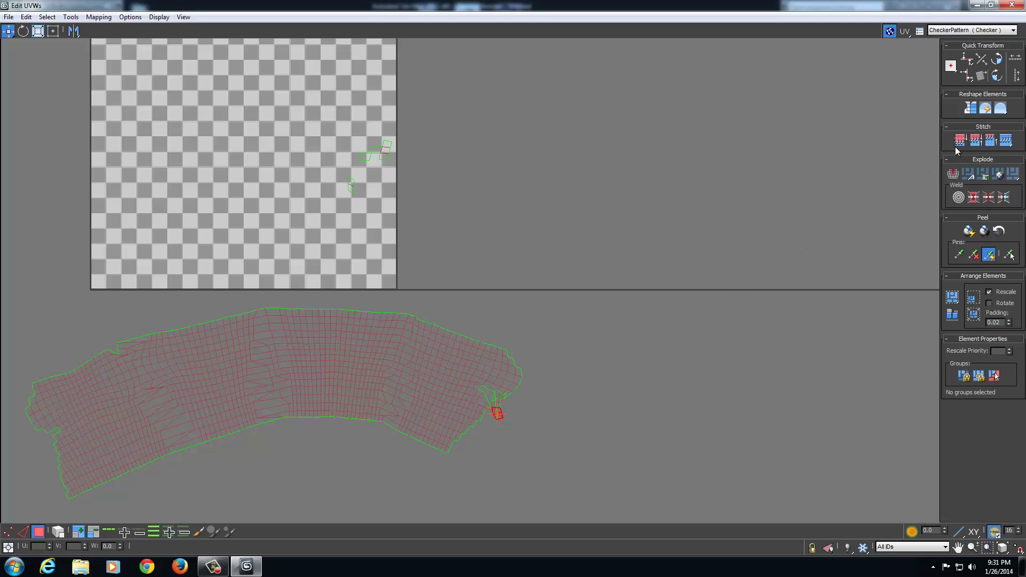
{"action": "left_click", "coordinate": [961, 141]}
{"action": "key", "text": "ctrl+z"}
Step: Move the stepped cluster from the tile's right edge to the panel's right end, select the adjoining faces and stitch them
{"action": "middle_click_drag", "start_coordinate": [497, 201], "coordinate": [561, 233]}
{"action": "scroll", "coordinate": [543, 238], "scroll_direction": "down", "scroll_amount": 3}
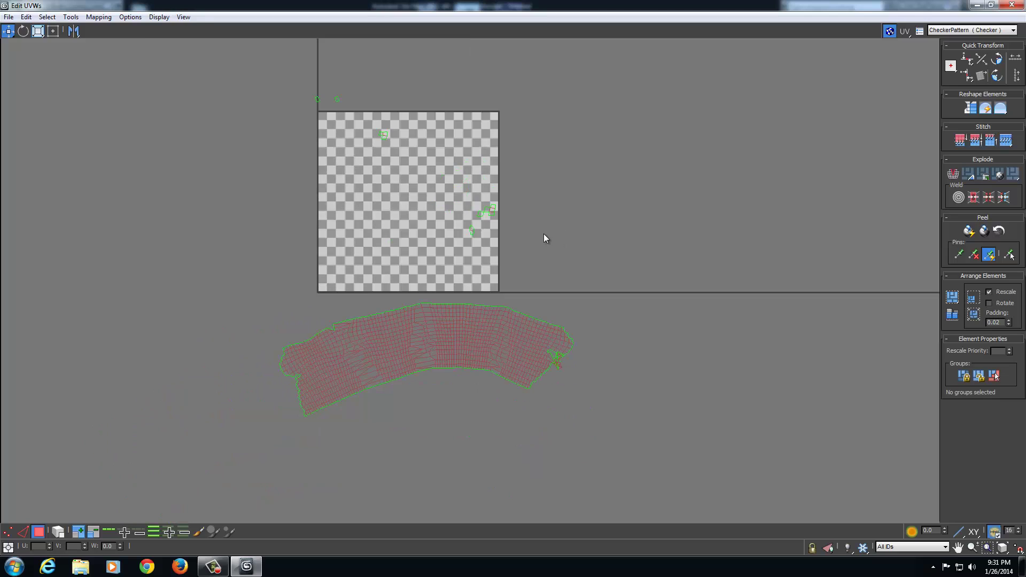
{"action": "scroll", "coordinate": [544, 239], "scroll_direction": "up", "scroll_amount": 2}
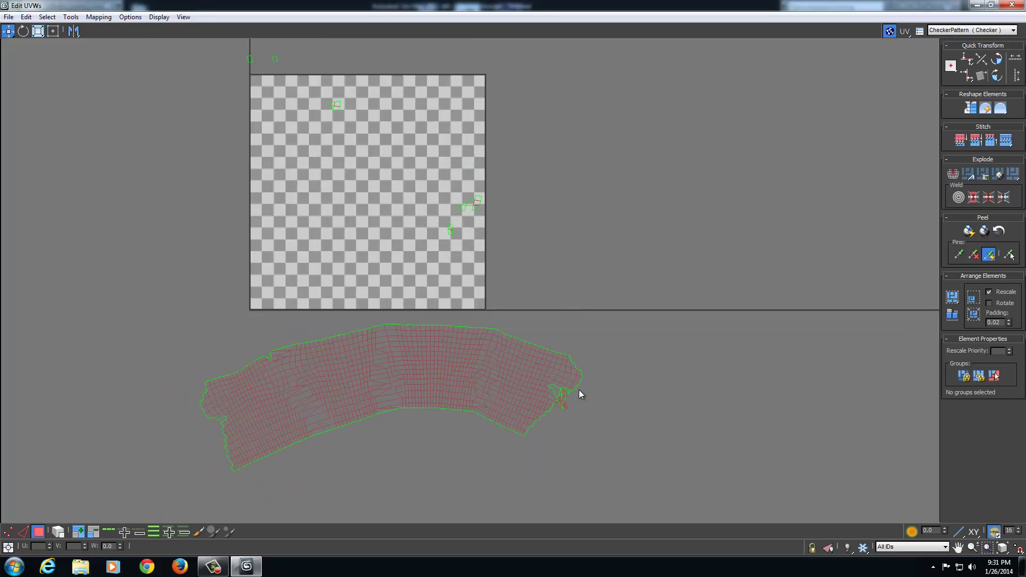
{"action": "left_click", "coordinate": [477, 204]}
{"action": "left_click_drag", "start_coordinate": [473, 203], "coordinate": [596, 396]}
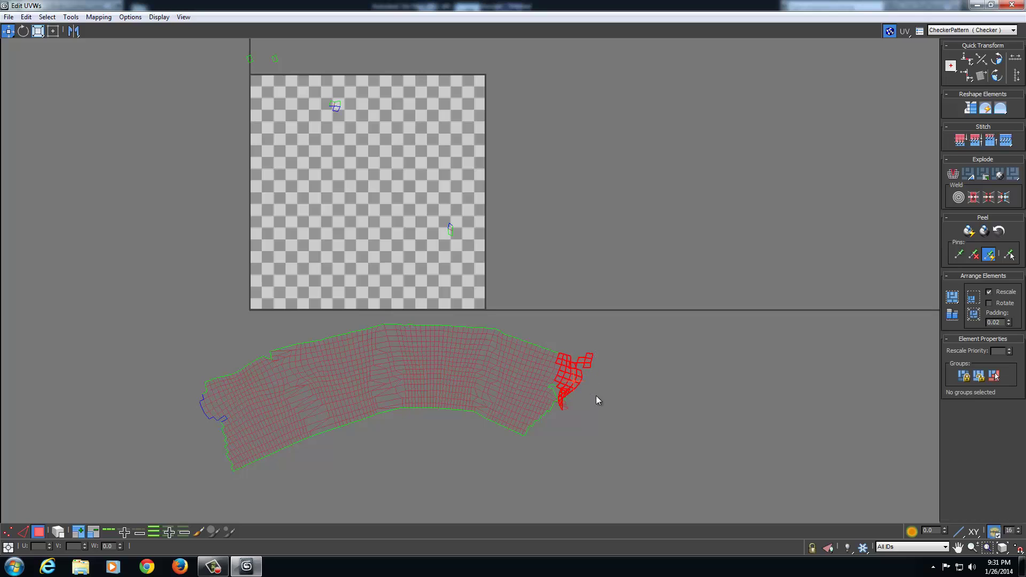
{"action": "left_click", "coordinate": [960, 140]}
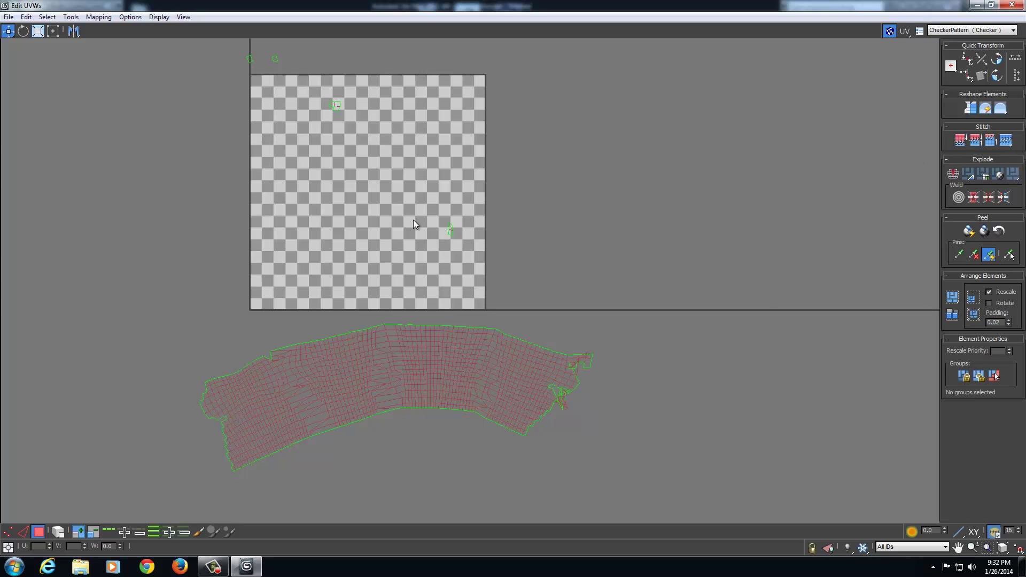
Step: Move the narrow cluster from the tile's right half into the panel's right-end gap and stitch it with the surrounding faces
{"action": "left_click_drag", "start_coordinate": [413, 220], "coordinate": [476, 262]}
{"action": "left_click_drag", "start_coordinate": [451, 230], "coordinate": [557, 394]}
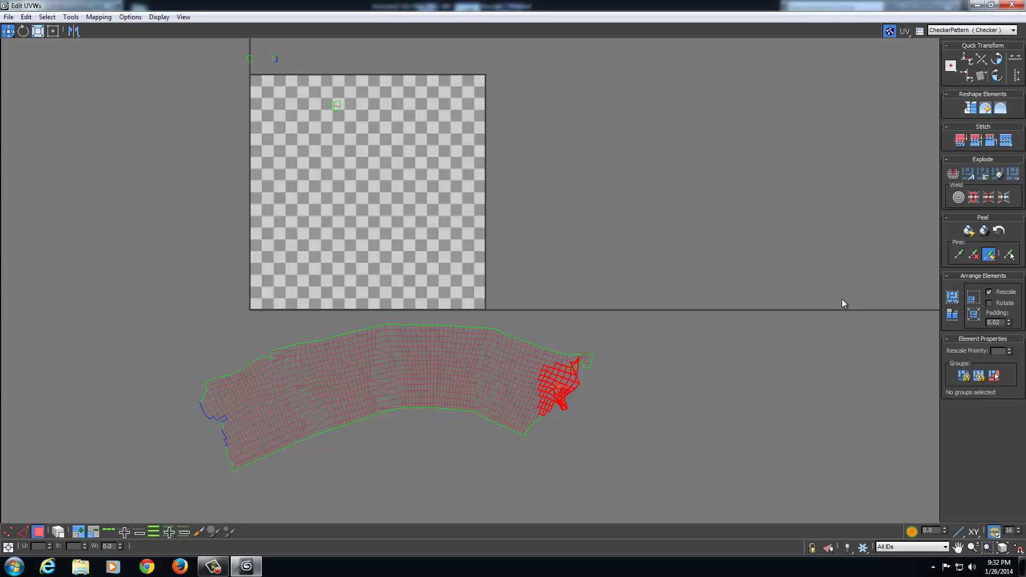
{"action": "left_click", "coordinate": [960, 140]}
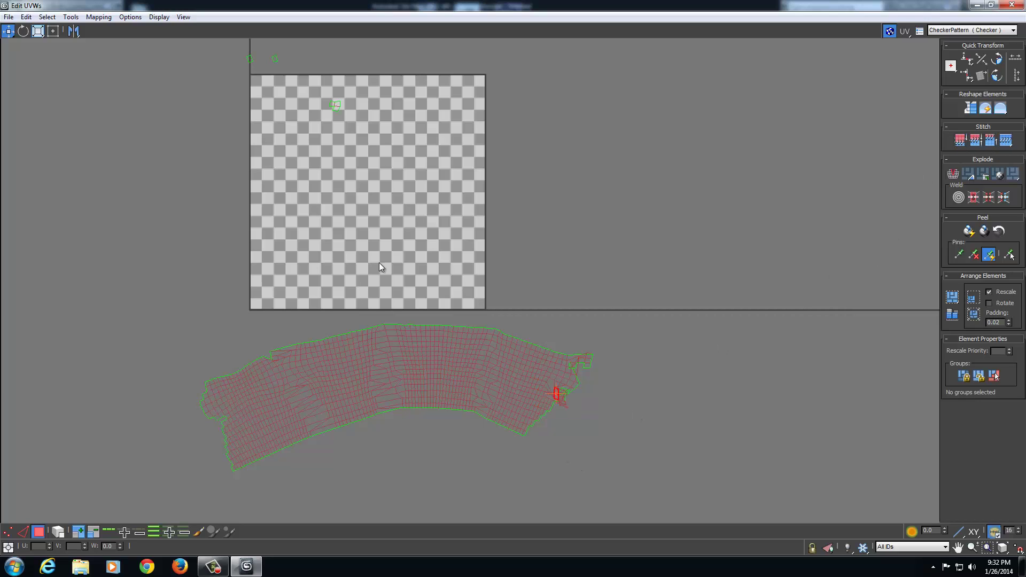
Step: Move the small cluster from the tile's upper part to the panel's upper right end and stitch it with the surrounding faces
{"action": "left_click_drag", "start_coordinate": [341, 108], "coordinate": [584, 369]}
{"action": "left_click_drag", "start_coordinate": [617, 414], "coordinate": [557, 345]}
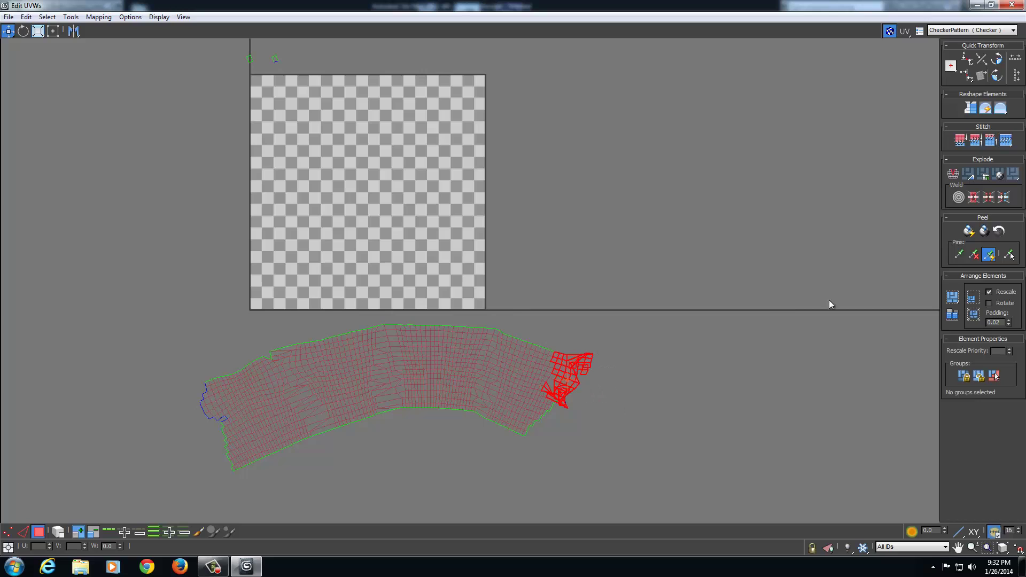
{"action": "left_click", "coordinate": [960, 140]}
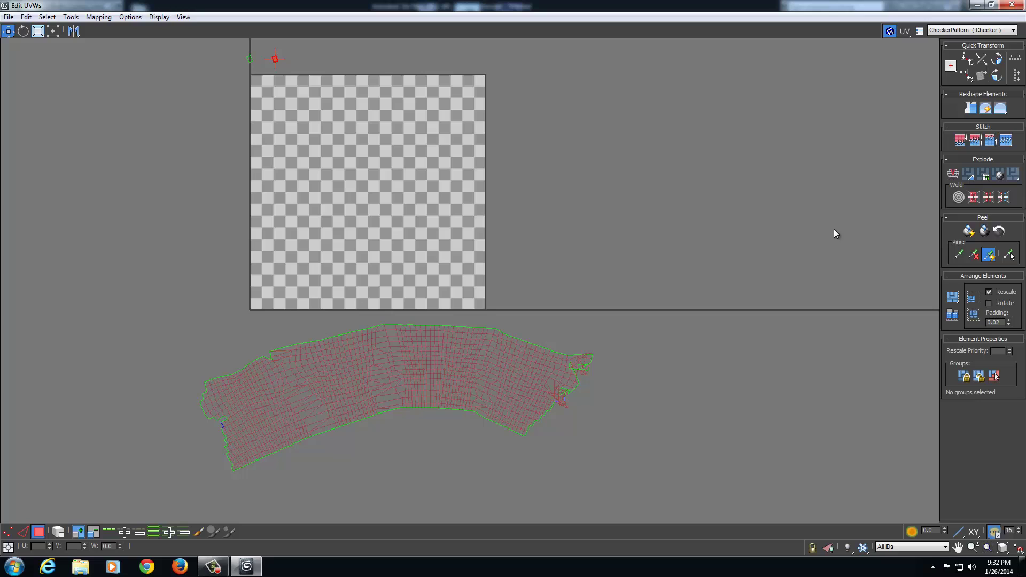
Step: Stitch the right-hand single-face cluster above the tile into the panel's right end, including the faces around it
{"action": "left_click", "coordinate": [961, 140]}
{"action": "key", "text": "ctrl+z"}
{"action": "left_click_drag", "start_coordinate": [374, 162], "coordinate": [374, 162]}
{"action": "left_click", "coordinate": [960, 141]}
{"action": "left_click_drag", "start_coordinate": [545, 378], "coordinate": [543, 373]}
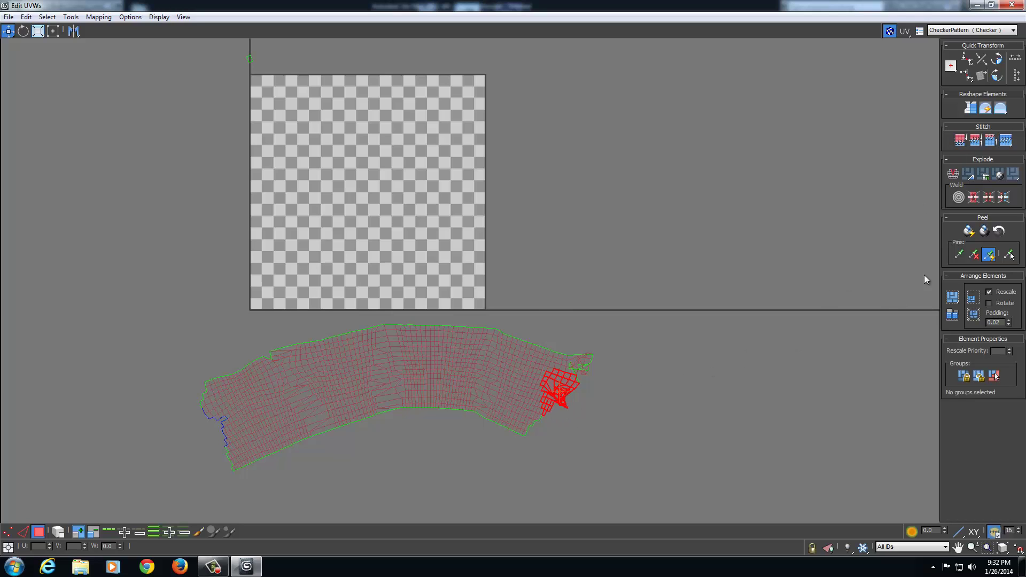
{"action": "left_click", "coordinate": [960, 143]}
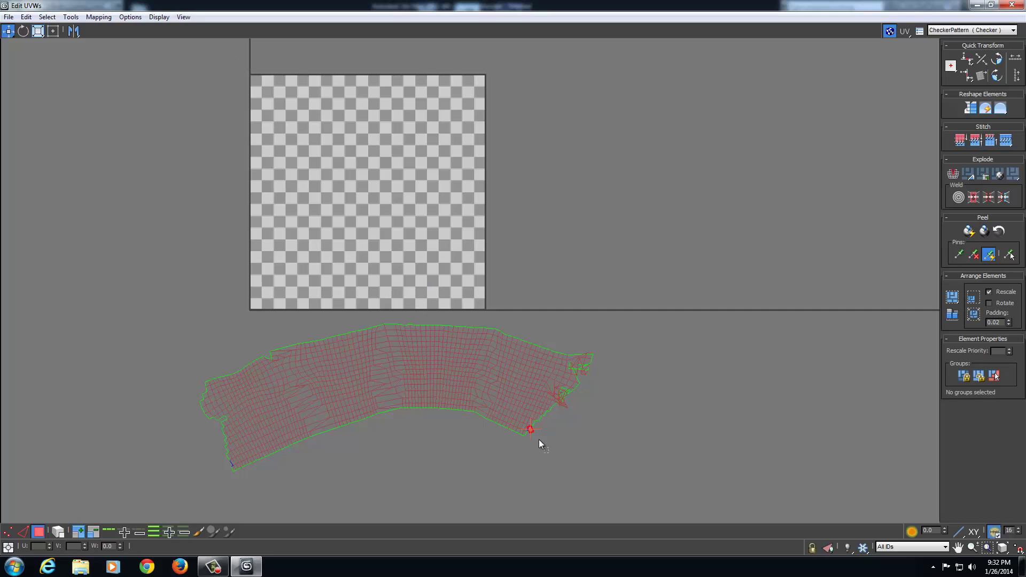
Step: Select the last single face and its neighbours at the panel's lower right corner and stitch them together
{"action": "left_click_drag", "start_coordinate": [549, 453], "coordinate": [521, 415]}
{"action": "left_click", "coordinate": [960, 140]}
{"action": "middle_click_drag", "start_coordinate": [457, 434], "coordinate": [460, 401]}
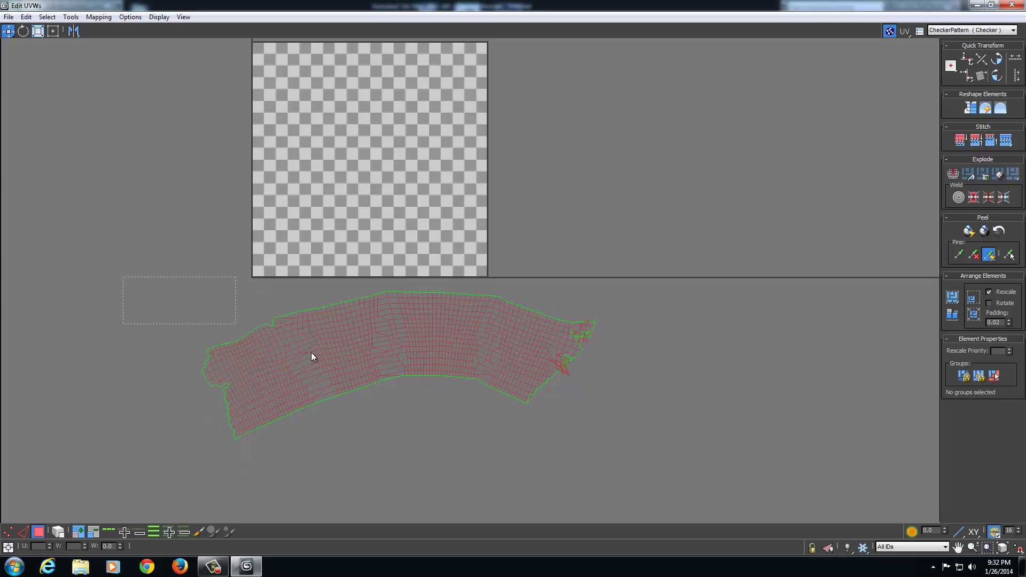
Step: Select the whole stitched panel and move it above the checkered tile
{"action": "left_click", "coordinate": [484, 387]}
{"action": "left_click_drag", "start_coordinate": [421, 361], "coordinate": [403, 183]}
{"action": "middle_click_drag", "start_coordinate": [437, 265], "coordinate": [461, 381]}
{"action": "left_click_drag", "start_coordinate": [431, 271], "coordinate": [434, 90]}
{"action": "middle_click_drag", "start_coordinate": [434, 90], "coordinate": [451, 196]}
{"action": "left_click_drag", "start_coordinate": [451, 196], "coordinate": [447, 187]}
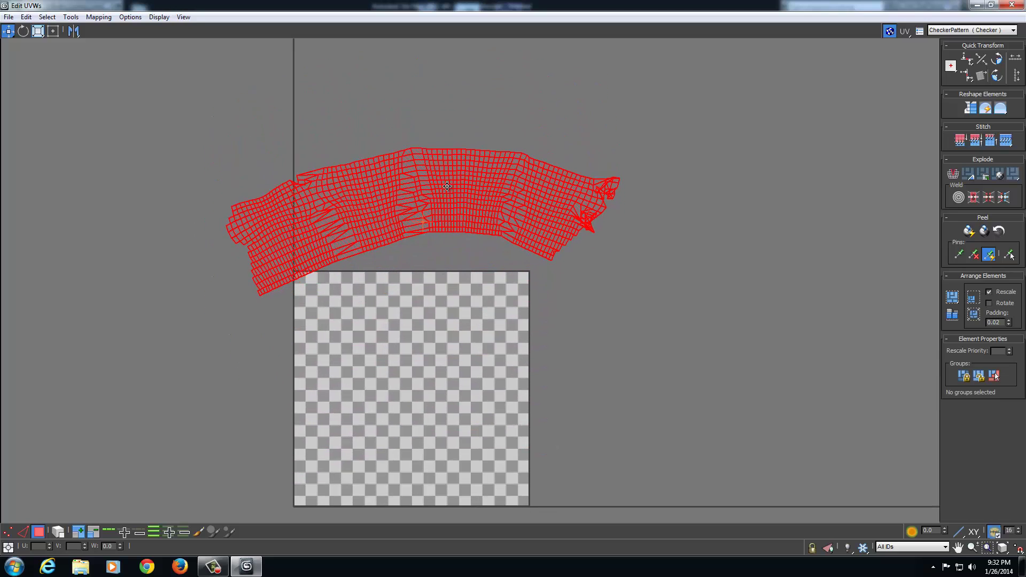
Step: Relax the whole panel with the Relax tool set to Relax By Face Angles
{"action": "left_click", "coordinate": [99, 17]}
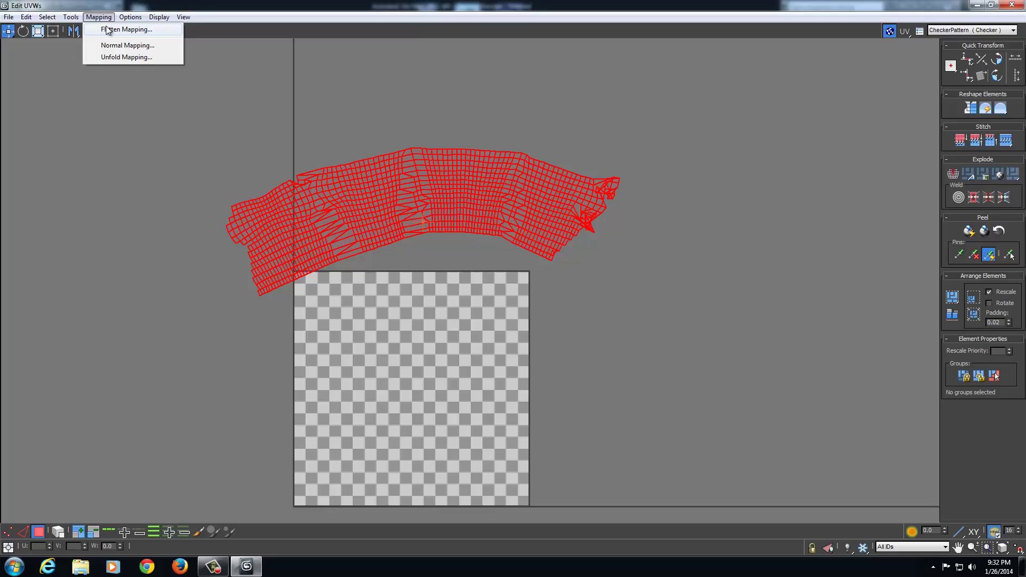
{"action": "mouse_move", "coordinate": [70, 17]}
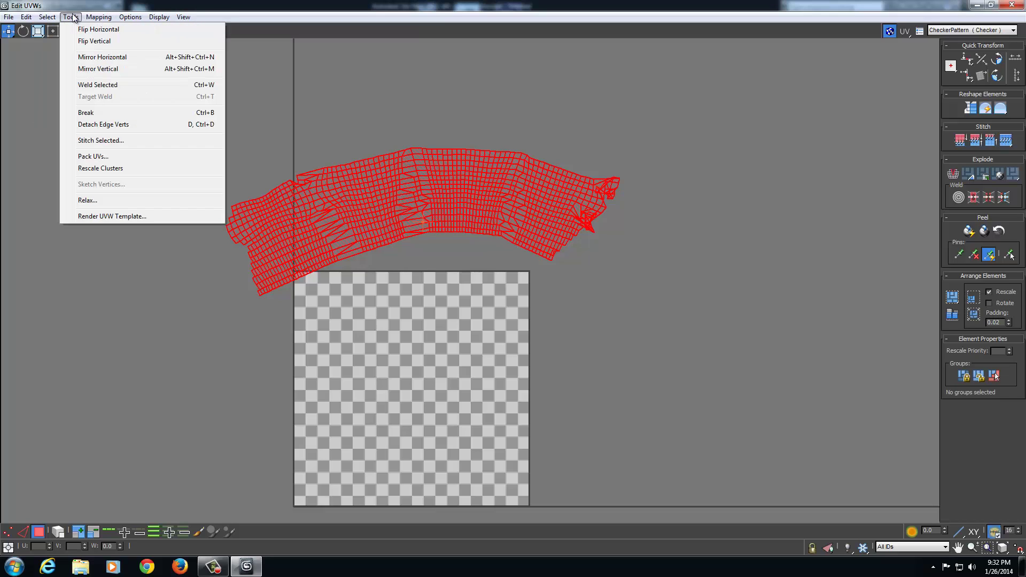
{"action": "left_click", "coordinate": [85, 201]}
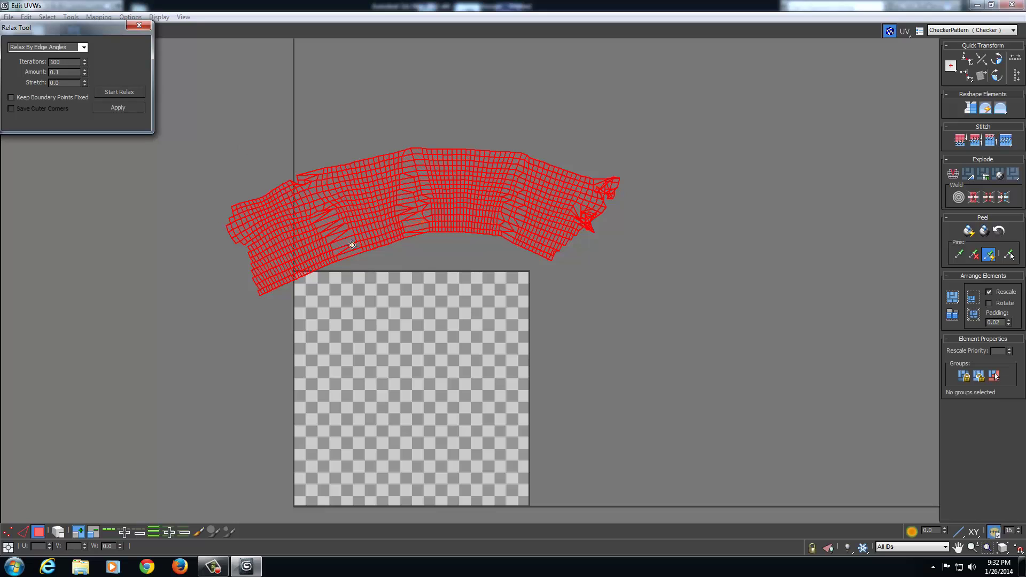
{"action": "middle_click_drag", "start_coordinate": [396, 290], "coordinate": [417, 361]}
{"action": "scroll", "coordinate": [411, 343], "scroll_direction": "up", "scroll_amount": 2}
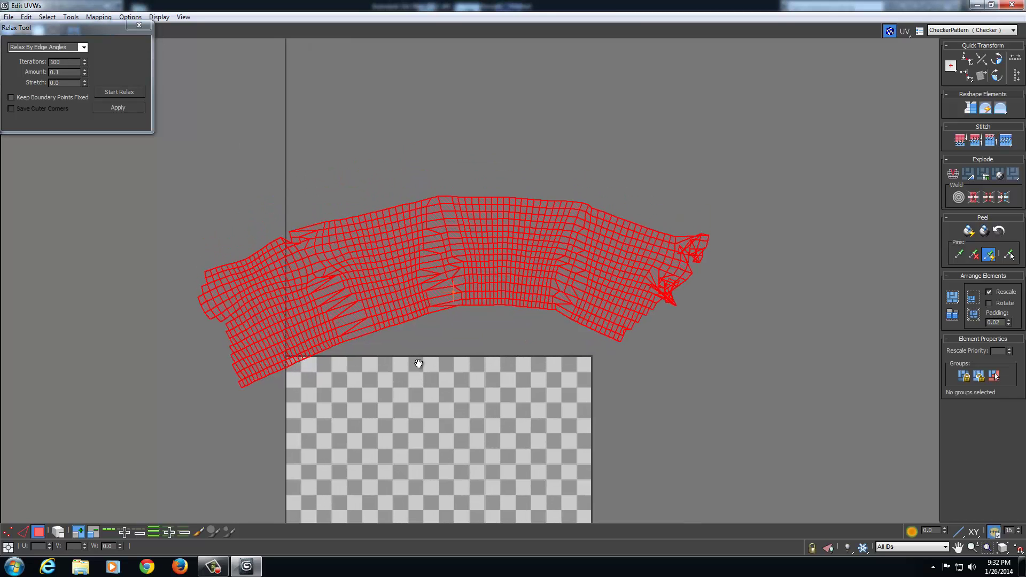
{"action": "left_click", "coordinate": [84, 47]}
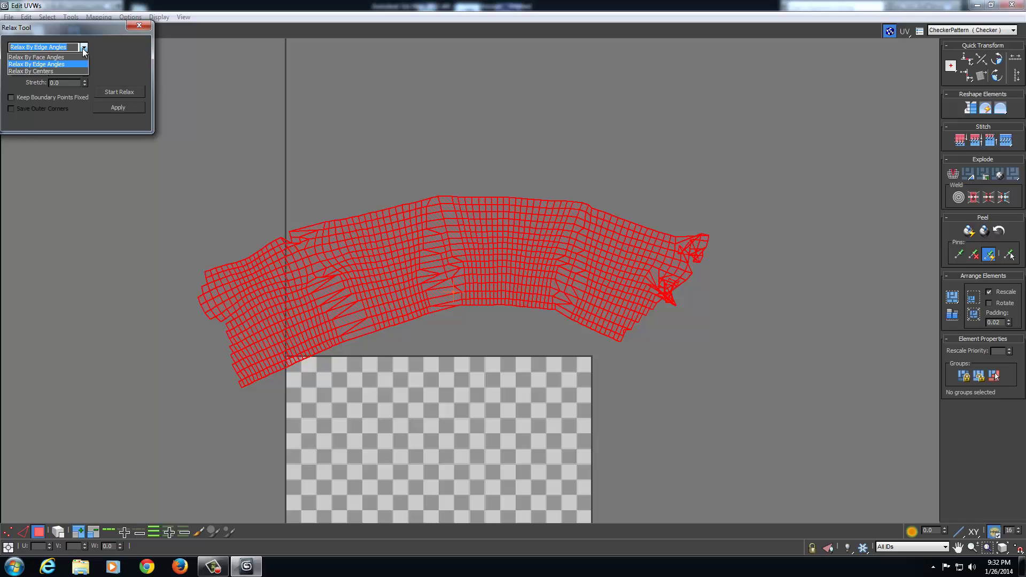
{"action": "left_click", "coordinate": [56, 58]}
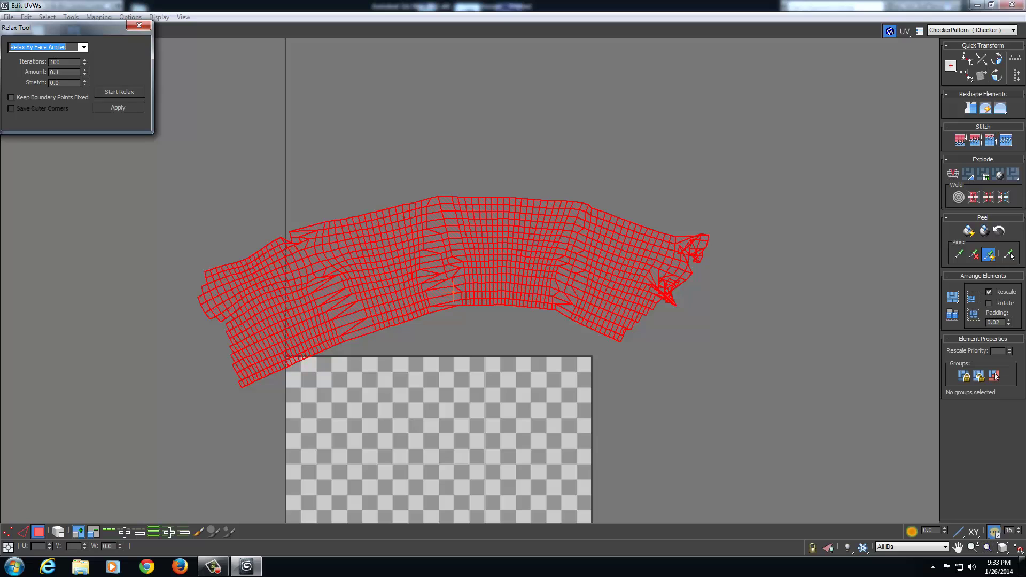
{"action": "left_click", "coordinate": [115, 91]}
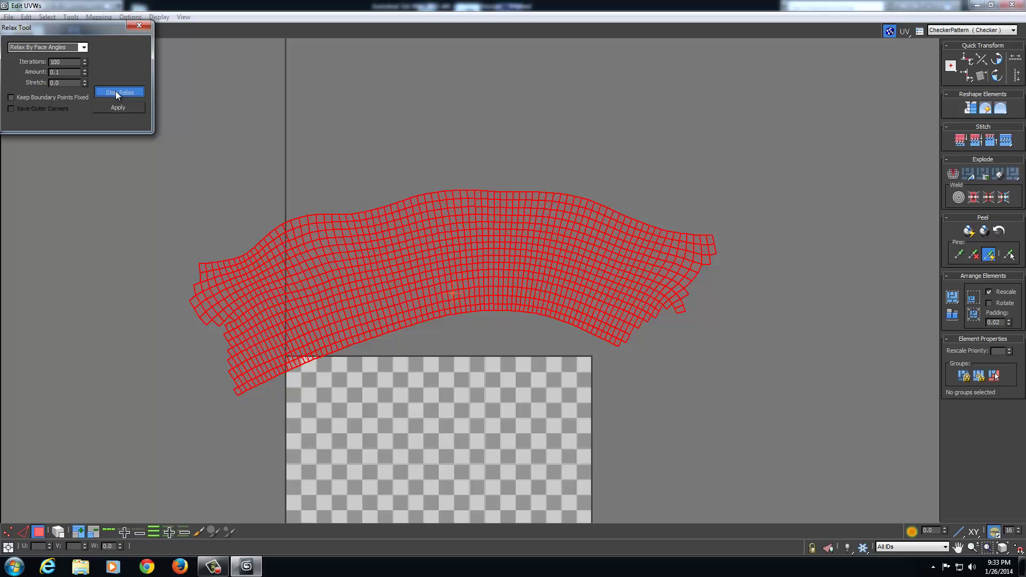
{"action": "left_click", "coordinate": [964, 32]}
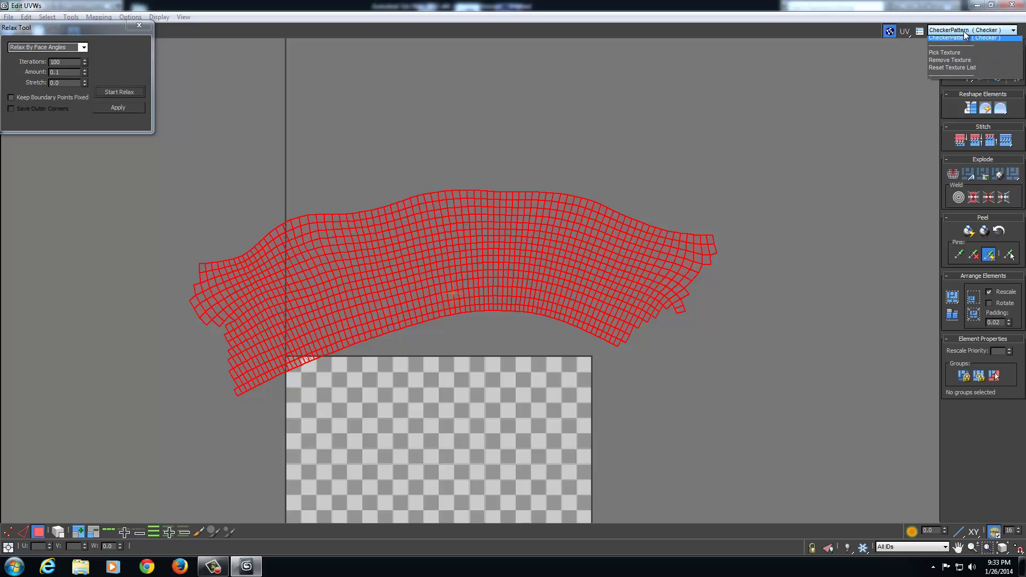
{"action": "left_click", "coordinate": [966, 41]}
{"action": "left_click", "coordinate": [966, 30]}
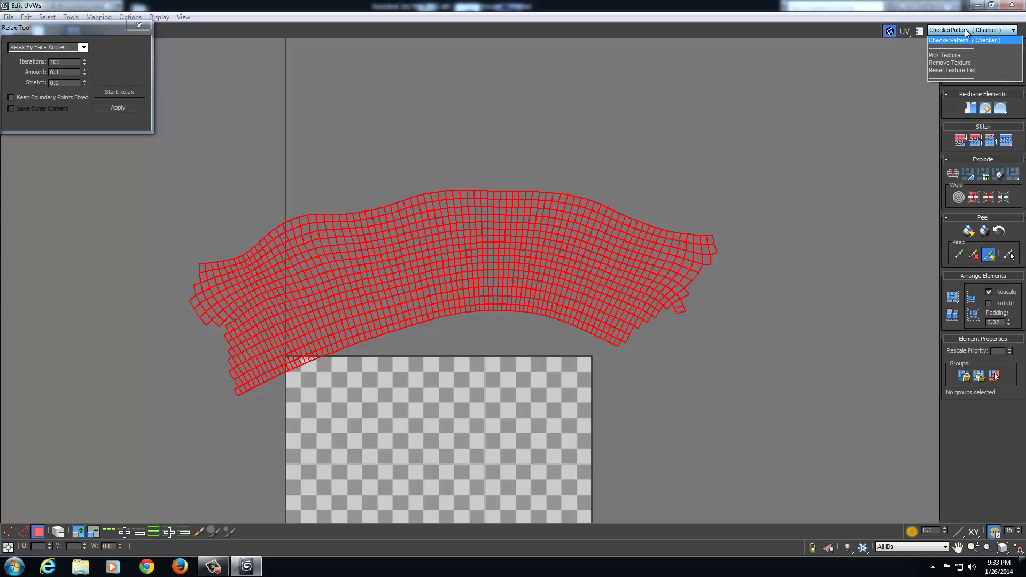
{"action": "left_click", "coordinate": [966, 40]}
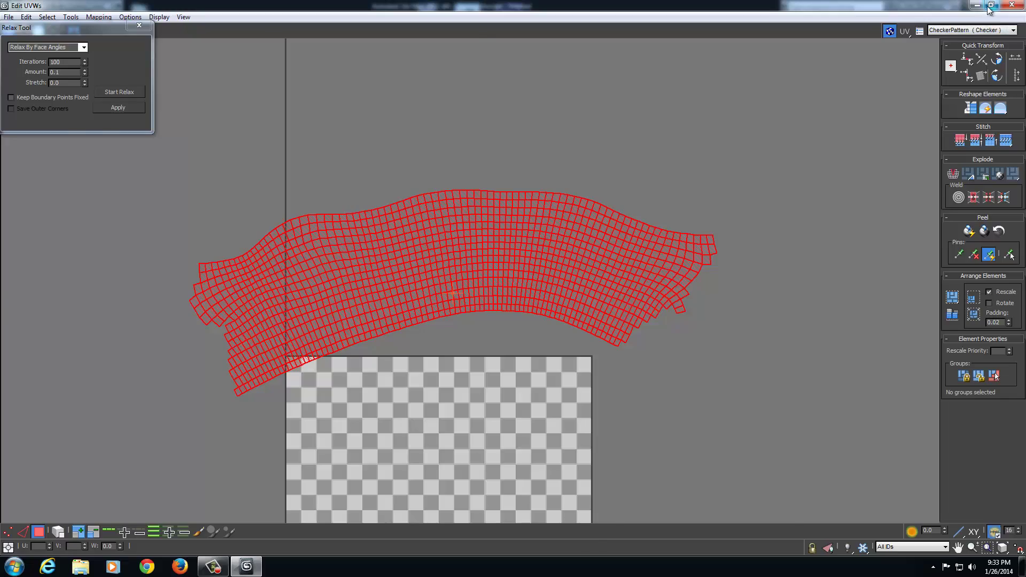
Step: Examine the checker pattern and seam on the top in the perspective view from the back, front and side
{"action": "left_click", "coordinate": [990, 5]}
{"action": "left_click", "coordinate": [782, 412]}
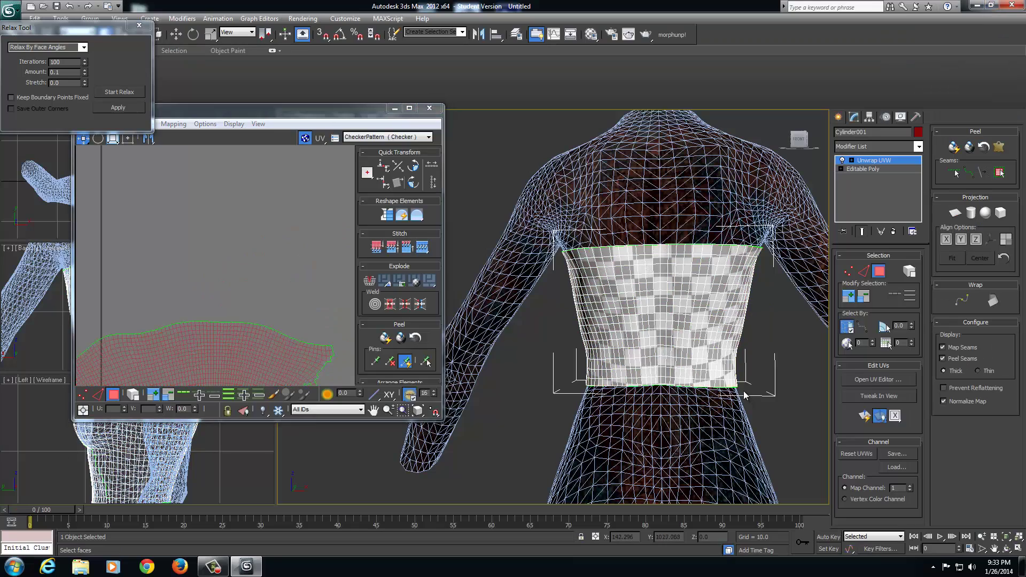
{"action": "middle_click_drag", "start_coordinate": [746, 395], "coordinate": [461, 455], "text": "alt"}
{"action": "scroll", "coordinate": [569, 399], "scroll_direction": "up", "scroll_amount": 5}
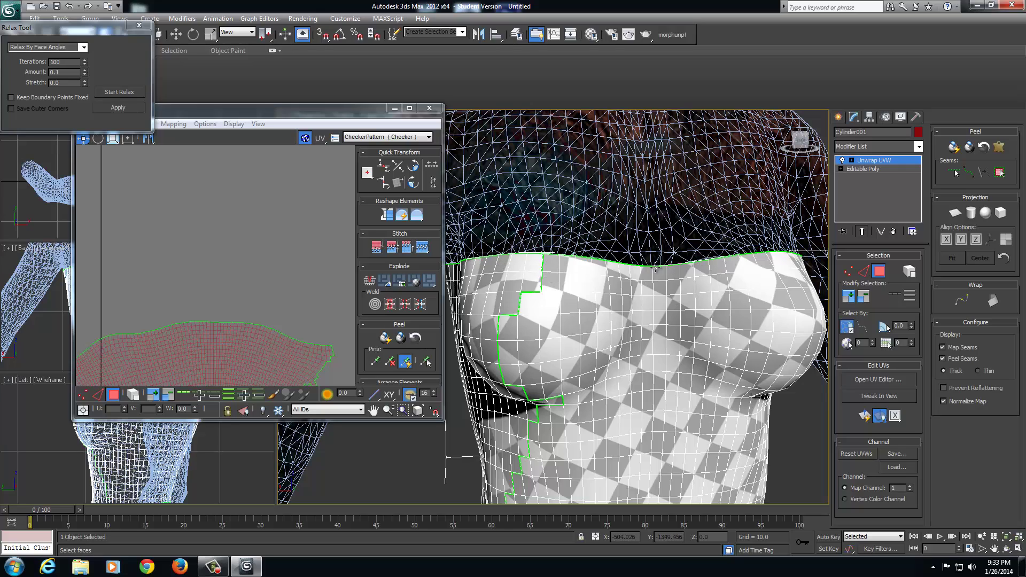
{"action": "middle_click_drag", "start_coordinate": [622, 430], "coordinate": [603, 315]}
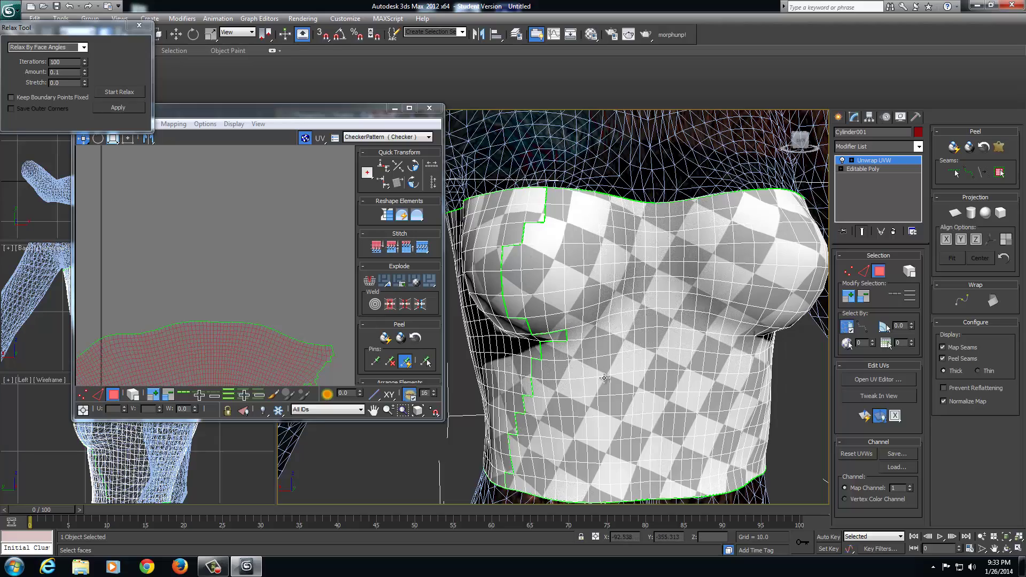
{"action": "middle_click_drag", "start_coordinate": [603, 378], "coordinate": [677, 327], "text": "alt"}
{"action": "scroll", "coordinate": [584, 401], "scroll_direction": "down", "scroll_amount": 4}
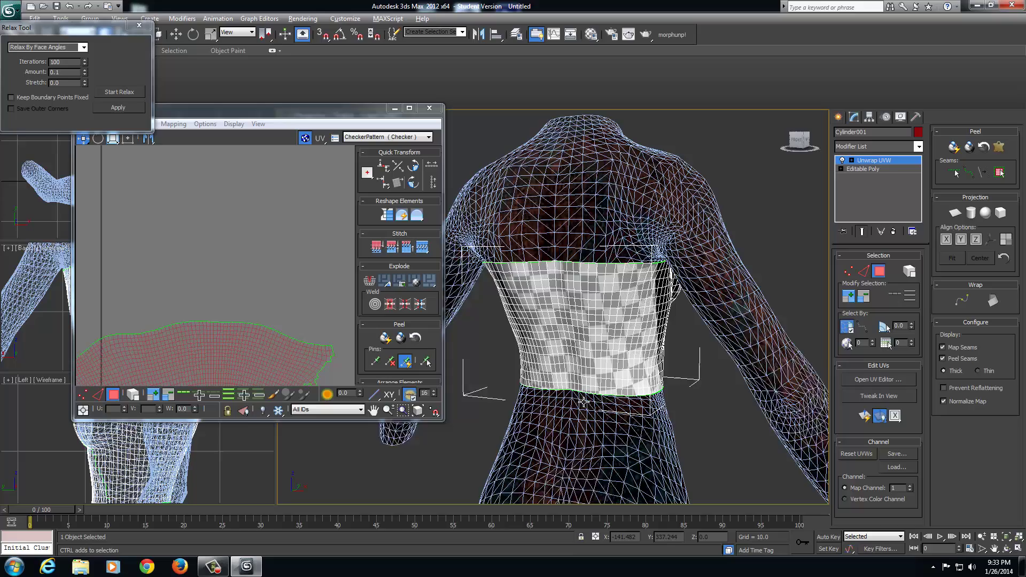
{"action": "middle_click_drag", "start_coordinate": [584, 402], "coordinate": [590, 423], "text": "alt"}
{"action": "scroll", "coordinate": [588, 416], "scroll_direction": "up", "scroll_amount": 5}
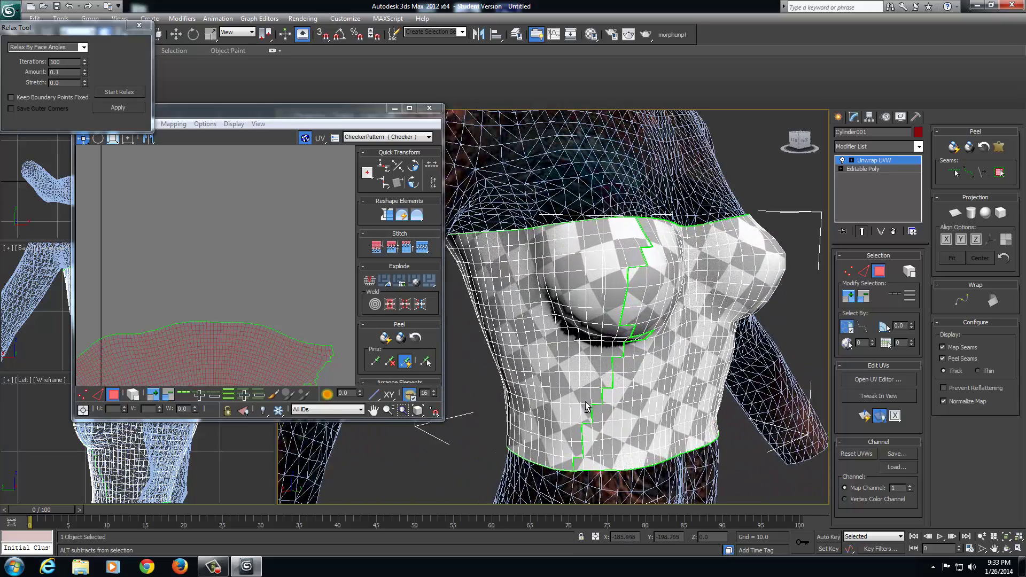
{"action": "scroll", "coordinate": [586, 406], "scroll_direction": "down", "scroll_amount": 4}
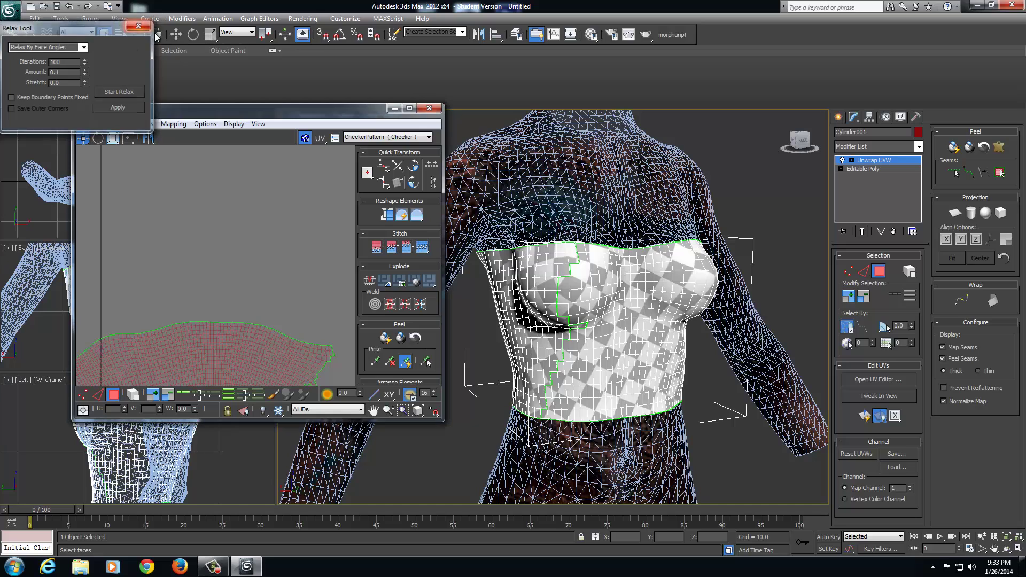
Step: Close the Relax tool and select the first few faces at the left end of the panel's upper edge
{"action": "left_click", "coordinate": [138, 26]}
{"action": "left_click", "coordinate": [409, 108]}
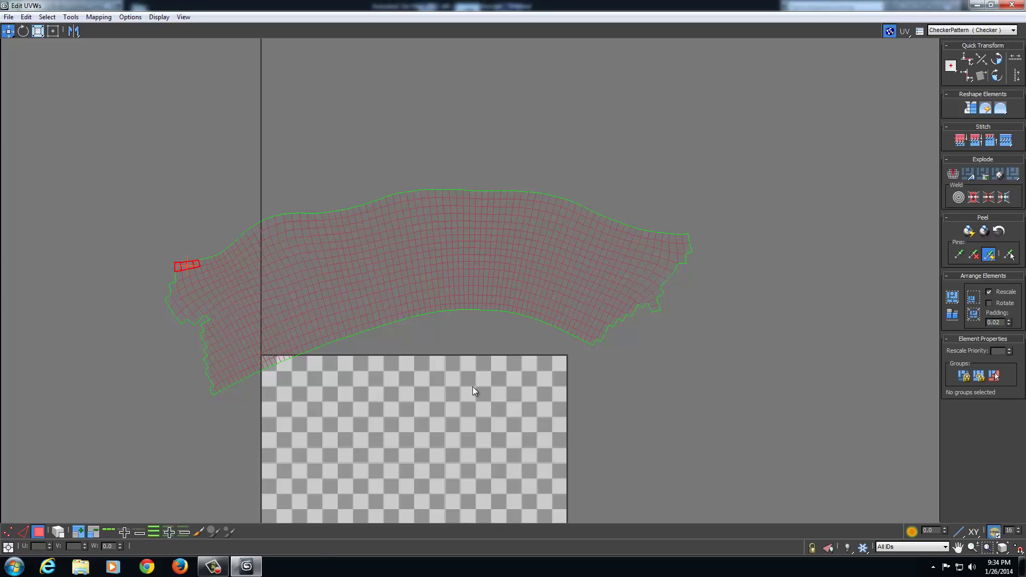
{"action": "mouse_move", "coordinate": [251, 565]}
{"action": "left_click", "coordinate": [245, 504]}
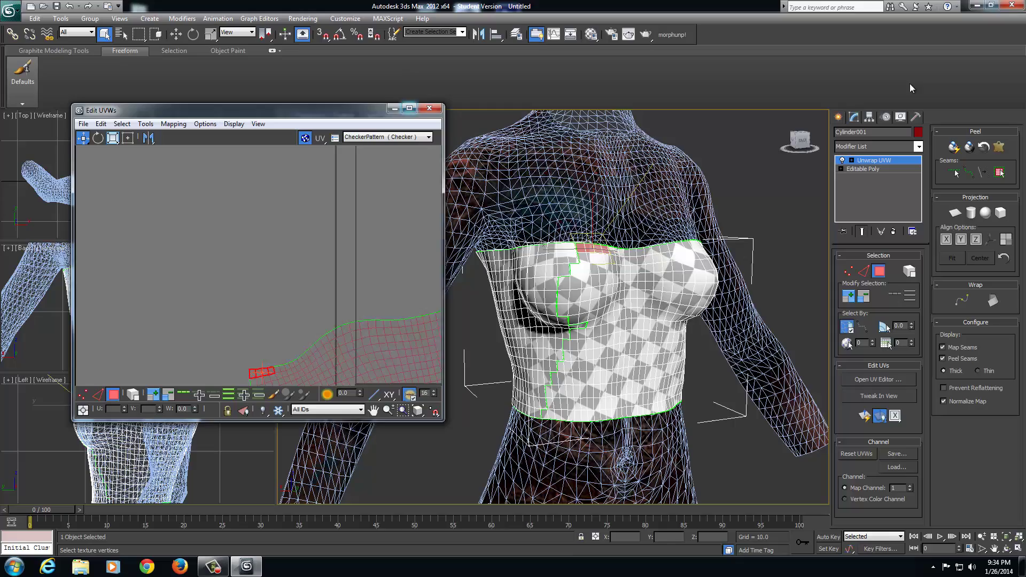
Step: Extend the face selection along the garment's top row across the front, from the seam side to the opposite breast
{"action": "middle_click_drag", "start_coordinate": [648, 293], "coordinate": [617, 311], "text": "alt"}
{"action": "scroll", "coordinate": [620, 295], "scroll_direction": "up", "scroll_amount": 4}
{"action": "left_click", "coordinate": [593, 279], "text": "ctrl"}
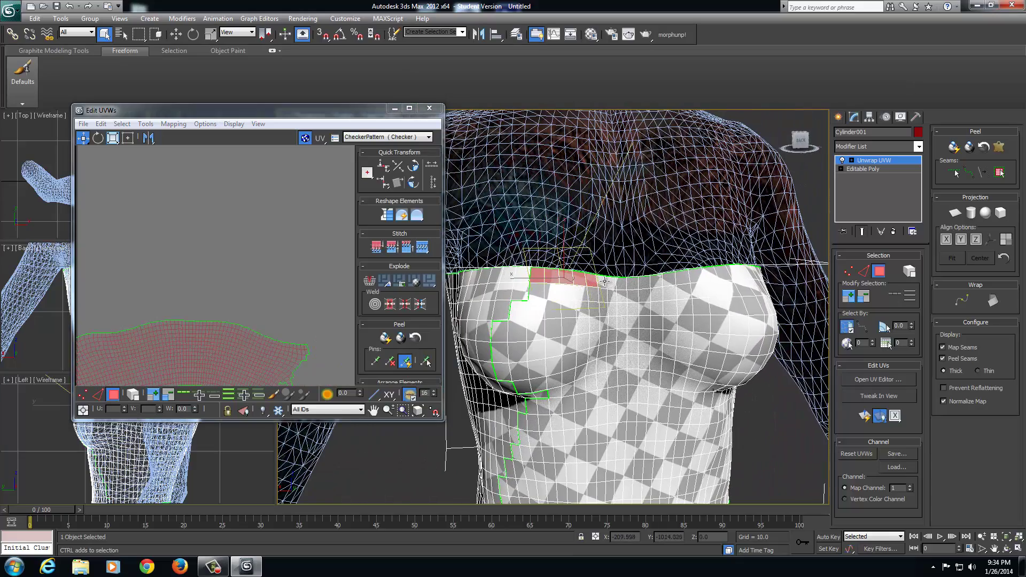
{"action": "left_click", "coordinate": [607, 279], "text": "ctrl"}
{"action": "left_click", "coordinate": [619, 282], "text": "ctrl"}
{"action": "left_click", "coordinate": [626, 280], "text": "ctrl"}
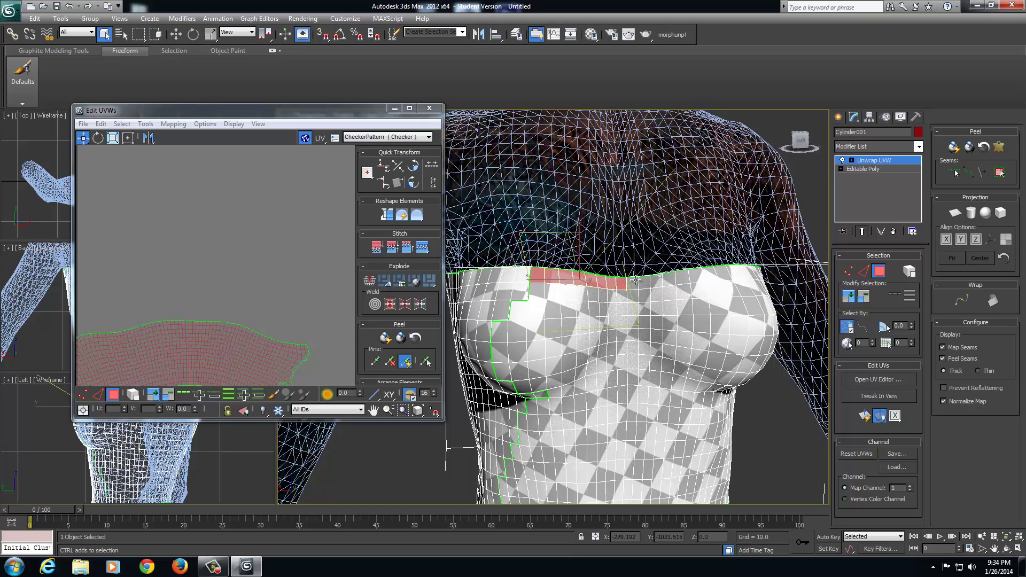
{"action": "left_click", "coordinate": [638, 280], "text": "ctrl"}
{"action": "left_click", "coordinate": [646, 281], "text": "ctrl"}
{"action": "left_click", "coordinate": [663, 279], "text": "ctrl"}
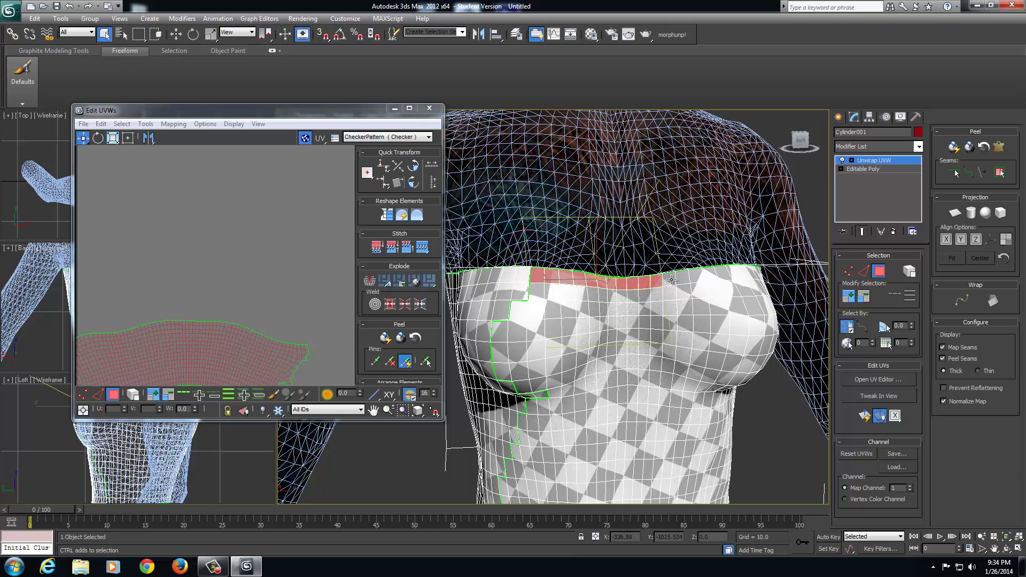
{"action": "left_click", "coordinate": [675, 279], "text": "ctrl"}
{"action": "left_click", "coordinate": [691, 277], "text": "ctrl"}
{"action": "left_click", "coordinate": [702, 276], "text": "ctrl"}
{"action": "left_click", "coordinate": [711, 275], "text": "ctrl"}
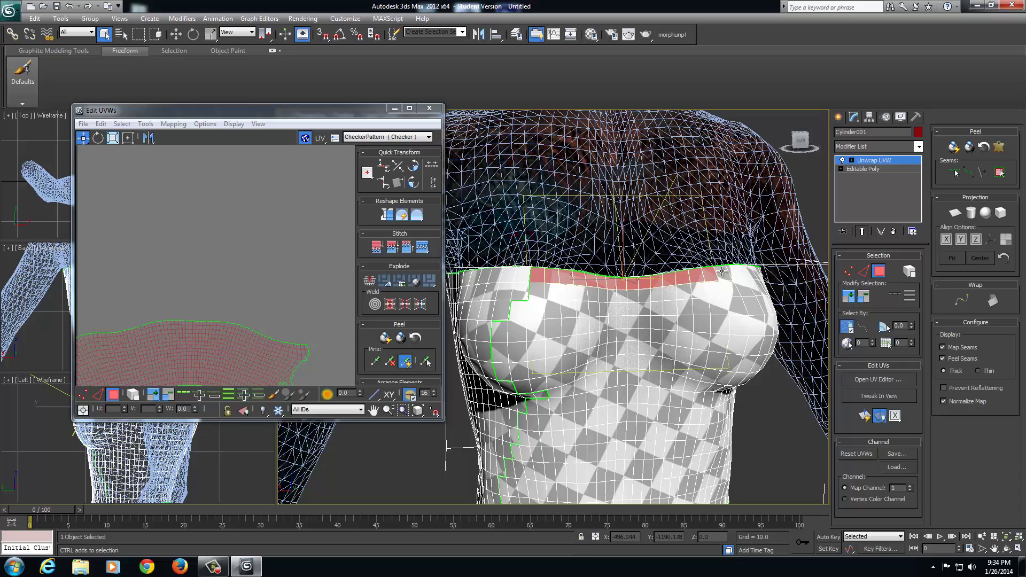
{"action": "left_click", "coordinate": [727, 272], "text": "ctrl"}
{"action": "left_click", "coordinate": [739, 271], "text": "ctrl"}
{"action": "left_click", "coordinate": [751, 270], "text": "ctrl"}
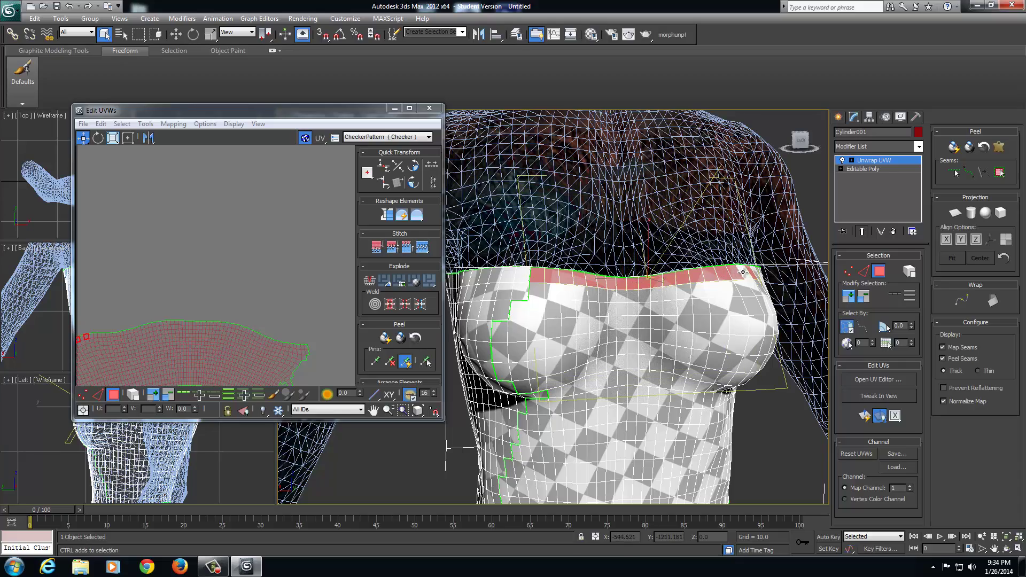
Step: Add the top-row faces from the outer breast to the armpit on the side away from the seam
{"action": "middle_click_drag", "start_coordinate": [760, 295], "coordinate": [604, 293], "text": "alt"}
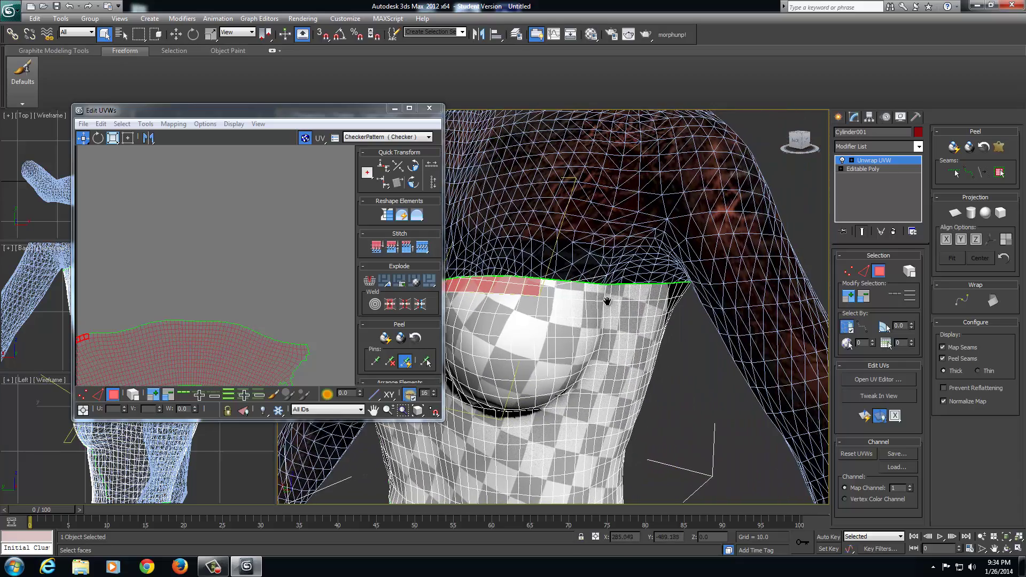
{"action": "left_click", "coordinate": [565, 289], "text": "ctrl"}
{"action": "left_click", "coordinate": [578, 289], "text": "ctrl"}
{"action": "left_click", "coordinate": [591, 289], "text": "ctrl"}
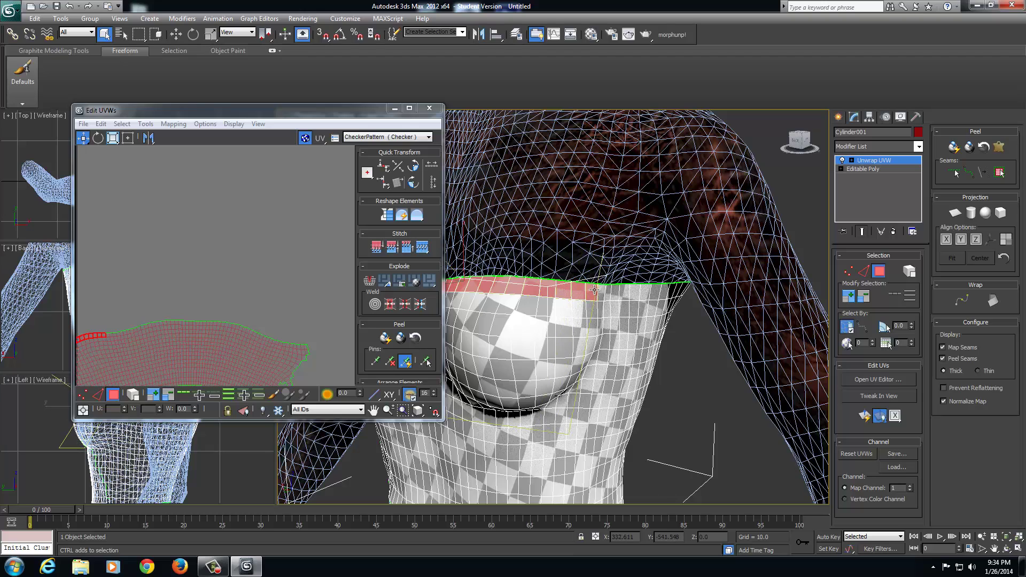
{"action": "left_click", "coordinate": [605, 288], "text": "ctrl"}
{"action": "left_click", "coordinate": [616, 290], "text": "ctrl"}
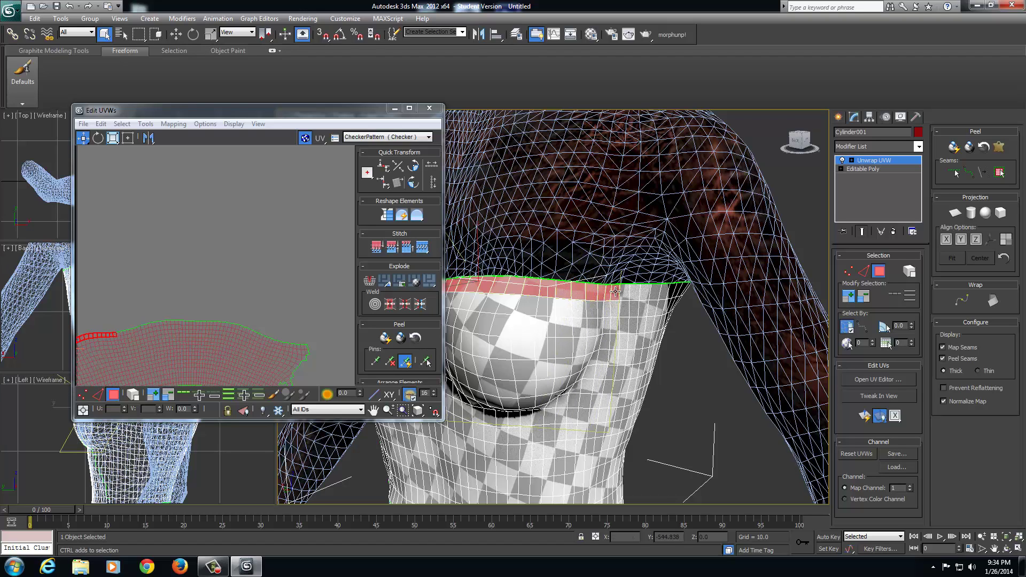
{"action": "left_click", "coordinate": [626, 291], "text": "ctrl"}
{"action": "left_click", "coordinate": [638, 292], "text": "ctrl"}
{"action": "left_click", "coordinate": [649, 294], "text": "ctrl"}
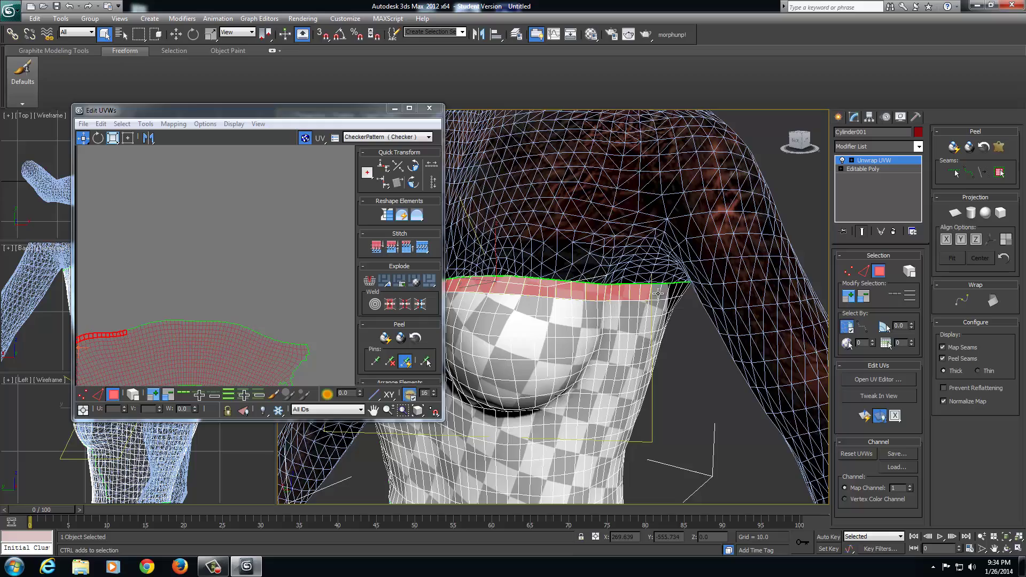
Step: Continue the top-row face selection around the armpit and onto the first half of the back
{"action": "mouse_move", "coordinate": [648, 297]}
{"action": "middle_mouse_down", "text": "alt"}
{"action": "mouse_move", "coordinate": [614, 304]}
{"action": "mouse_move", "coordinate": [593, 278]}
{"action": "mouse_move", "coordinate": [650, 306]}
{"action": "mouse_move", "coordinate": [639, 294]}
{"action": "middle_mouse_up", "text": "alt"}
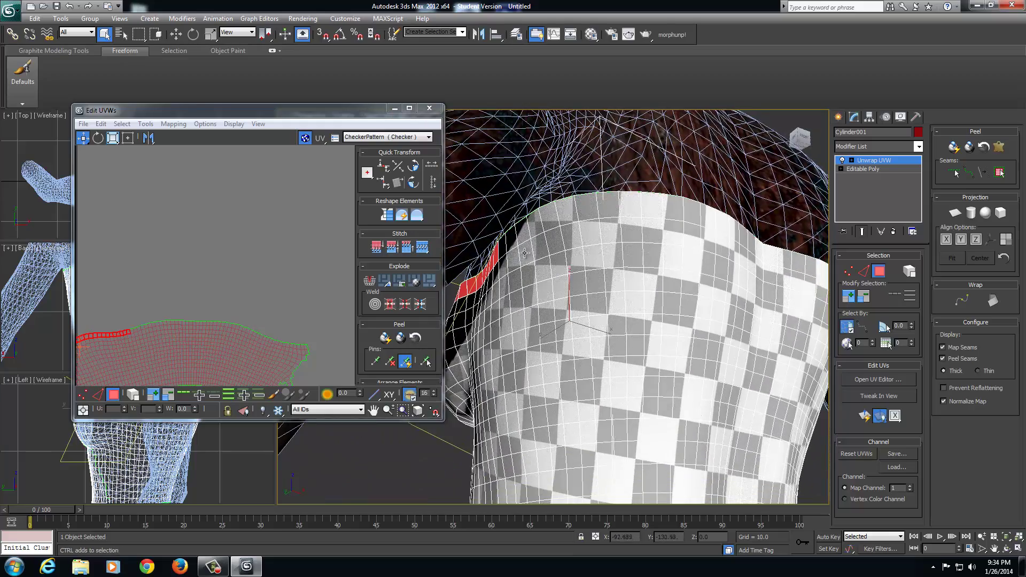
{"action": "left_click", "coordinate": [514, 239], "text": "ctrl"}
{"action": "left_click", "coordinate": [529, 231], "text": "ctrl"}
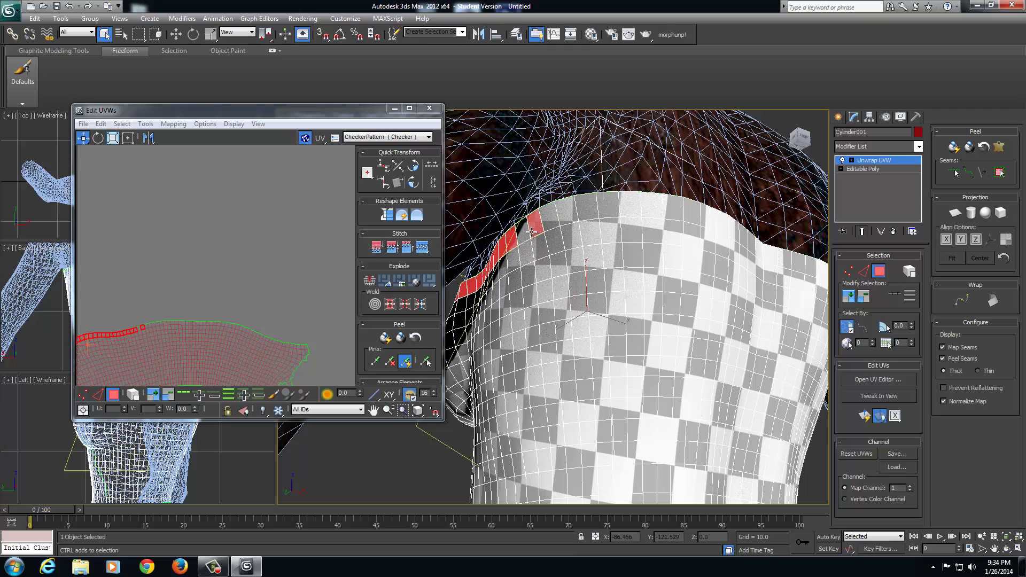
{"action": "left_click", "coordinate": [539, 230], "text": "ctrl"}
{"action": "left_click", "coordinate": [552, 217], "text": "ctrl"}
{"action": "left_click", "coordinate": [568, 208], "text": "ctrl"}
{"action": "left_click", "coordinate": [588, 206], "text": "ctrl"}
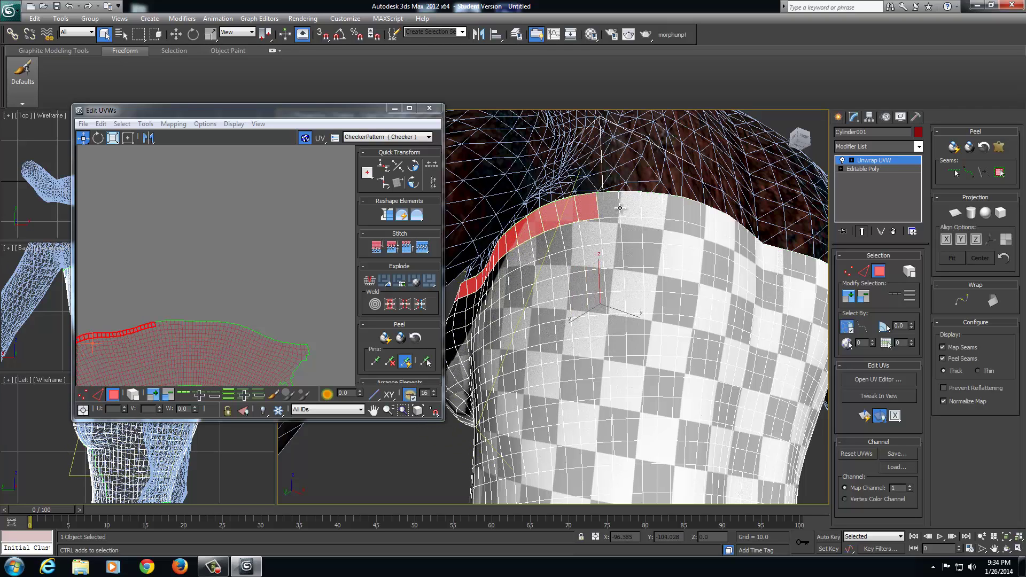
{"action": "left_click", "coordinate": [609, 203], "text": "ctrl"}
{"action": "left_click", "coordinate": [631, 204], "text": "ctrl"}
{"action": "left_click", "coordinate": [656, 209], "text": "ctrl"}
{"action": "left_click", "coordinate": [673, 209], "text": "ctrl"}
{"action": "left_click", "coordinate": [692, 213], "text": "ctrl"}
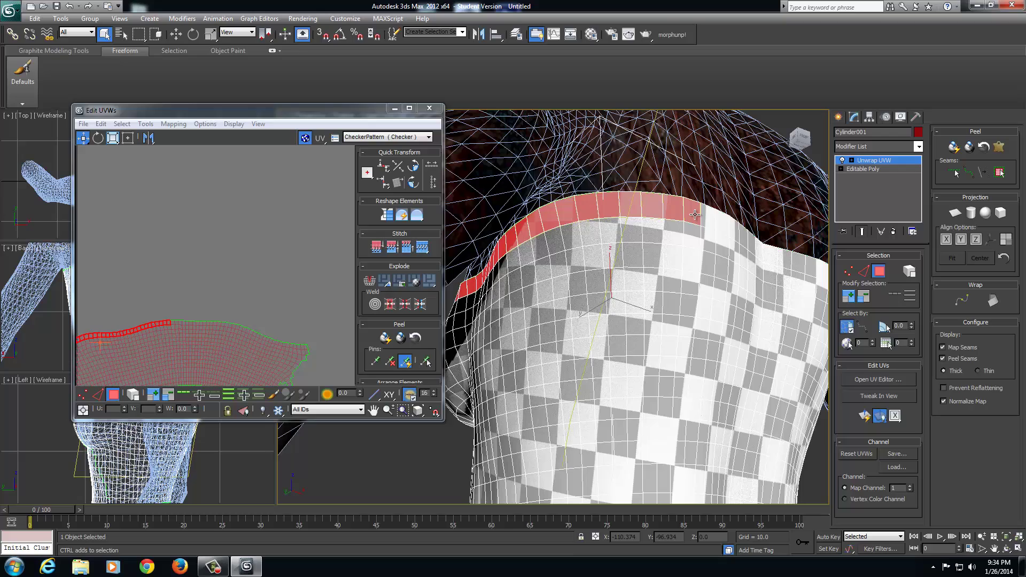
{"action": "left_click", "coordinate": [711, 219], "text": "ctrl"}
{"action": "left_click", "coordinate": [723, 227], "text": "ctrl"}
{"action": "left_click", "coordinate": [736, 233], "text": "ctrl"}
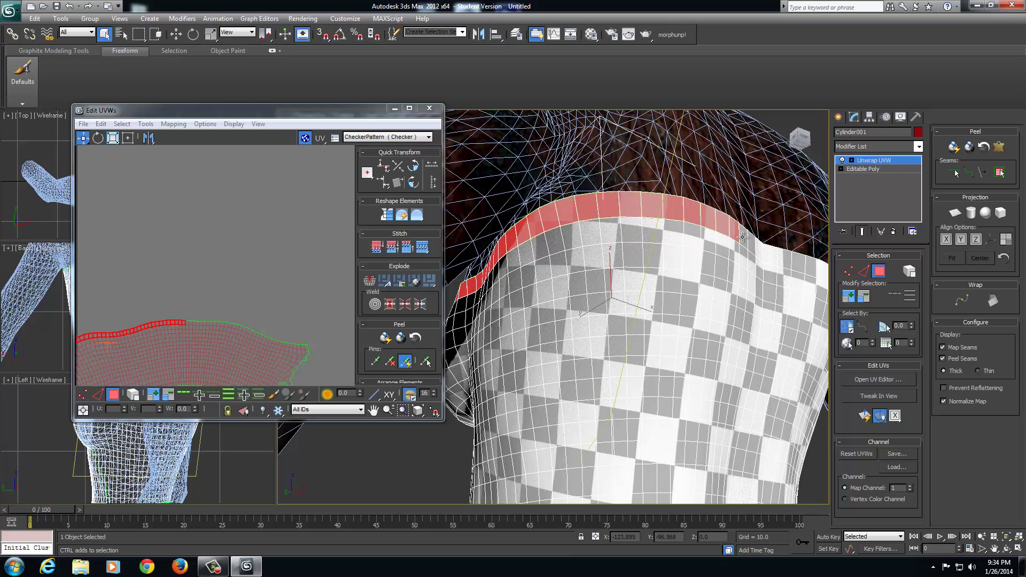
{"action": "left_click", "coordinate": [748, 239], "text": "ctrl"}
Step: Add the remaining top-row faces across the back, reaching the armpit on the seam side
{"action": "middle_click_drag", "start_coordinate": [759, 249], "coordinate": [541, 276], "text": "alt"}
{"action": "left_click", "coordinate": [517, 279], "text": "ctrl"}
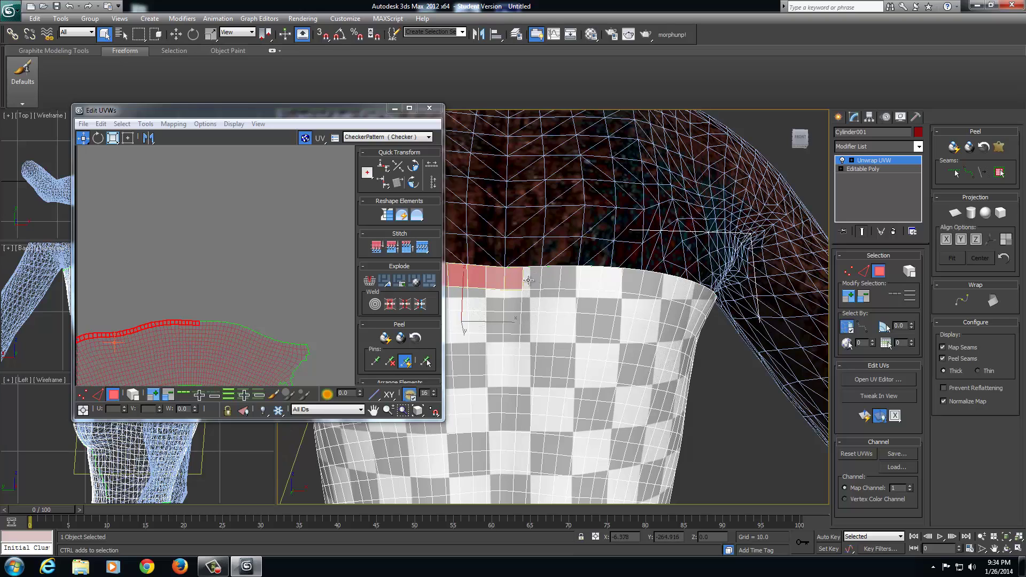
{"action": "left_click", "coordinate": [533, 279], "text": "ctrl"}
{"action": "left_click", "coordinate": [550, 278], "text": "ctrl"}
{"action": "left_click", "coordinate": [581, 280], "text": "ctrl"}
{"action": "left_click", "coordinate": [574, 280], "text": "ctrl"}
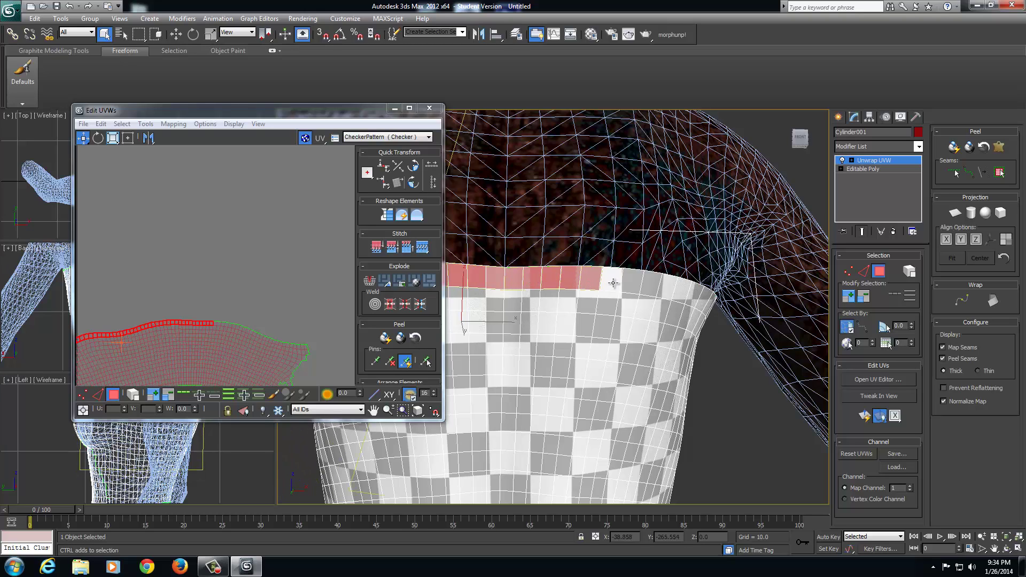
{"action": "left_click", "coordinate": [611, 282], "text": "ctrl"}
{"action": "left_click", "coordinate": [631, 286], "text": "ctrl"}
{"action": "left_click", "coordinate": [652, 287], "text": "ctrl"}
{"action": "left_click", "coordinate": [669, 289], "text": "ctrl"}
{"action": "left_click", "coordinate": [683, 293], "text": "ctrl"}
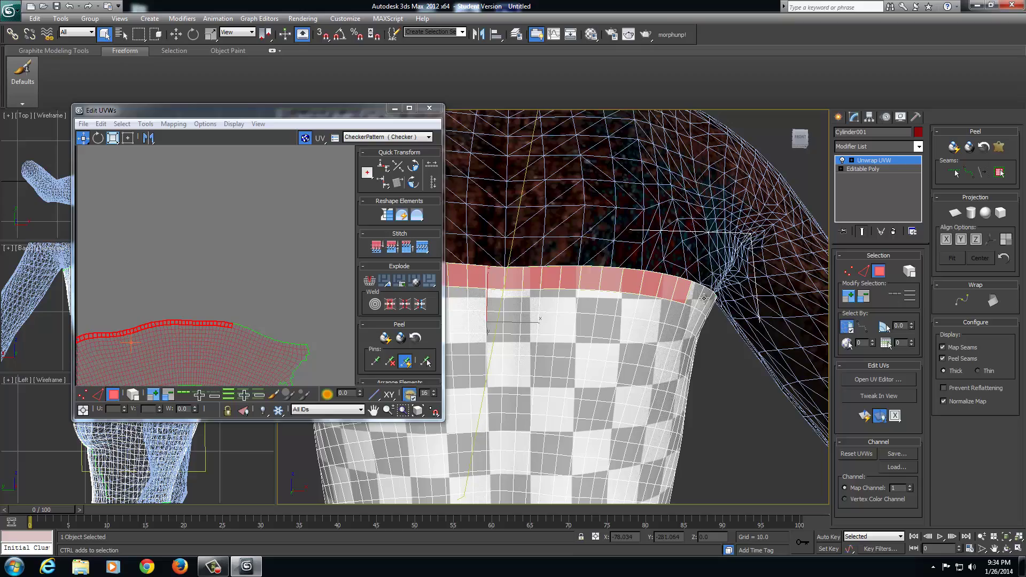
{"action": "left_click", "coordinate": [697, 299], "text": "ctrl"}
Step: Complete the top-row selection by adding the faces under the seam-side arm and over the breast up to the seam
{"action": "middle_click_drag", "start_coordinate": [703, 302], "coordinate": [582, 262], "text": "alt"}
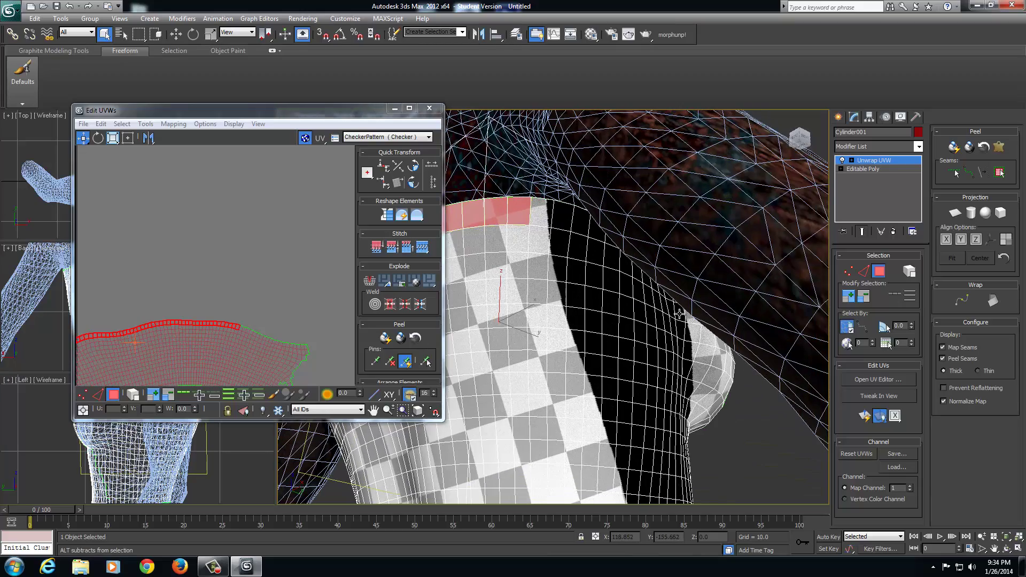
{"action": "left_click", "coordinate": [541, 218], "text": "ctrl"}
{"action": "left_click", "coordinate": [569, 216], "text": "ctrl"}
{"action": "left_click", "coordinate": [586, 221], "text": "ctrl"}
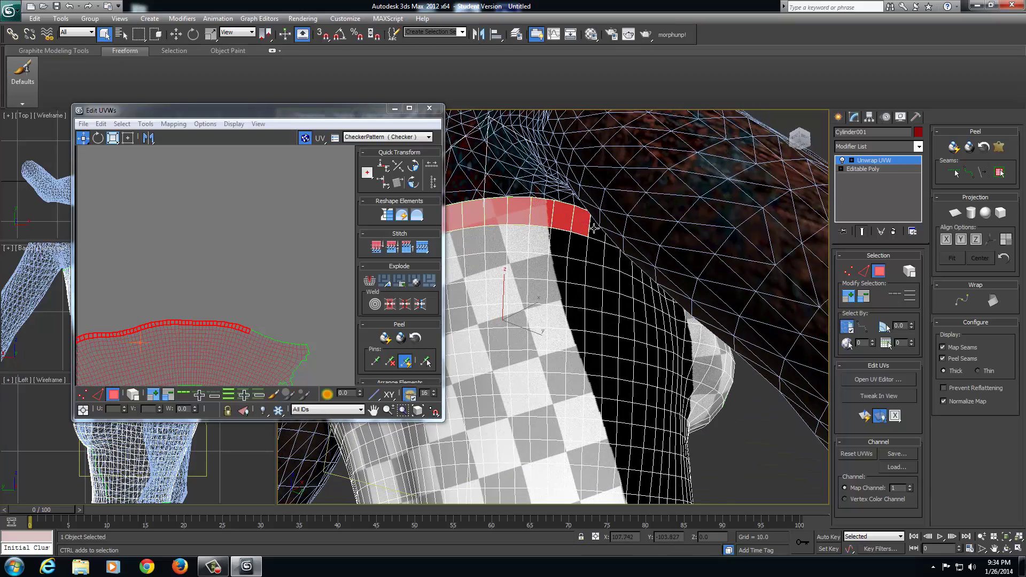
{"action": "middle_click_drag", "start_coordinate": [586, 222], "coordinate": [626, 287], "text": "alt"}
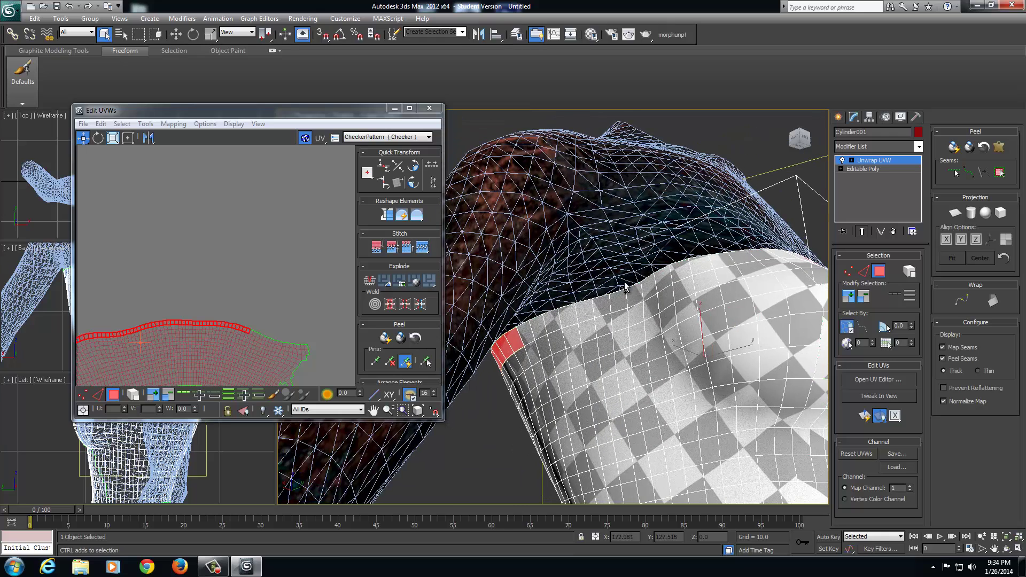
{"action": "left_click", "coordinate": [537, 327], "text": "ctrl"}
{"action": "left_click", "coordinate": [566, 319], "text": "ctrl"}
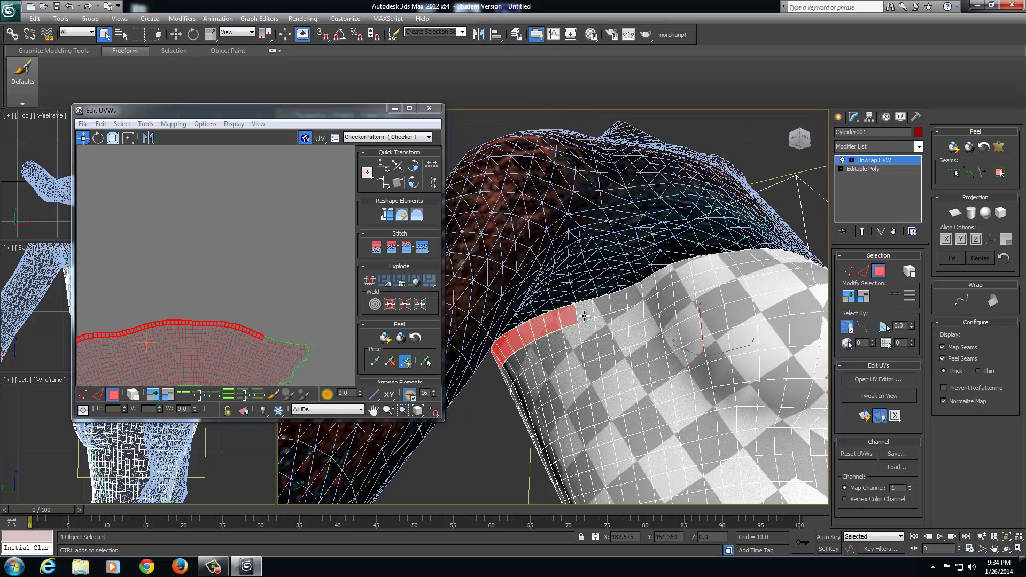
{"action": "left_click", "coordinate": [586, 314], "text": "ctrl"}
{"action": "left_click", "coordinate": [601, 310], "text": "ctrl"}
{"action": "left_click", "coordinate": [620, 303], "text": "ctrl"}
{"action": "left_click", "coordinate": [638, 295], "text": "ctrl"}
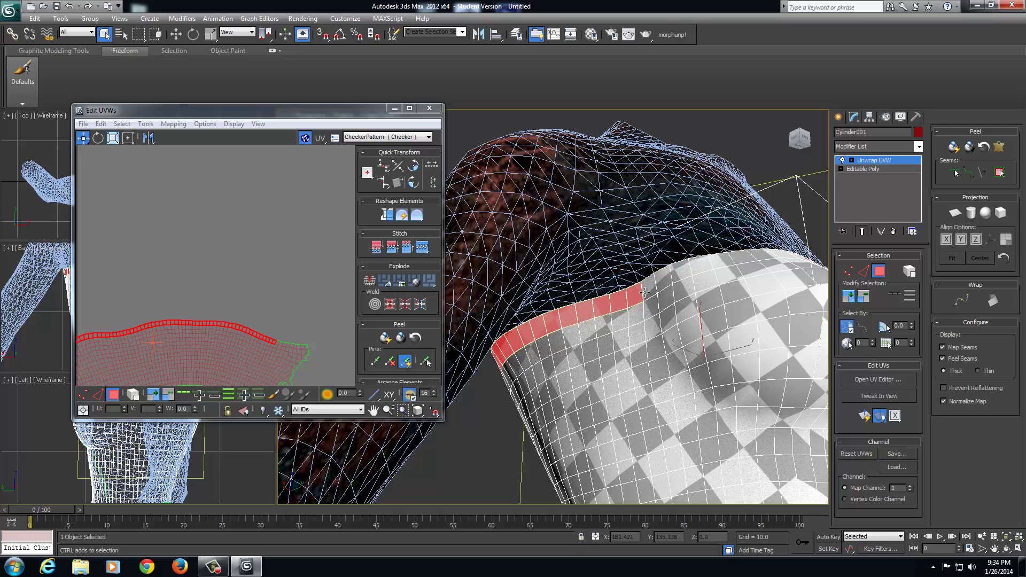
{"action": "left_click", "coordinate": [653, 286], "text": "ctrl"}
{"action": "left_click", "coordinate": [669, 278], "text": "ctrl"}
{"action": "left_click", "coordinate": [685, 270], "text": "ctrl"}
{"action": "left_click", "coordinate": [703, 265], "text": "ctrl"}
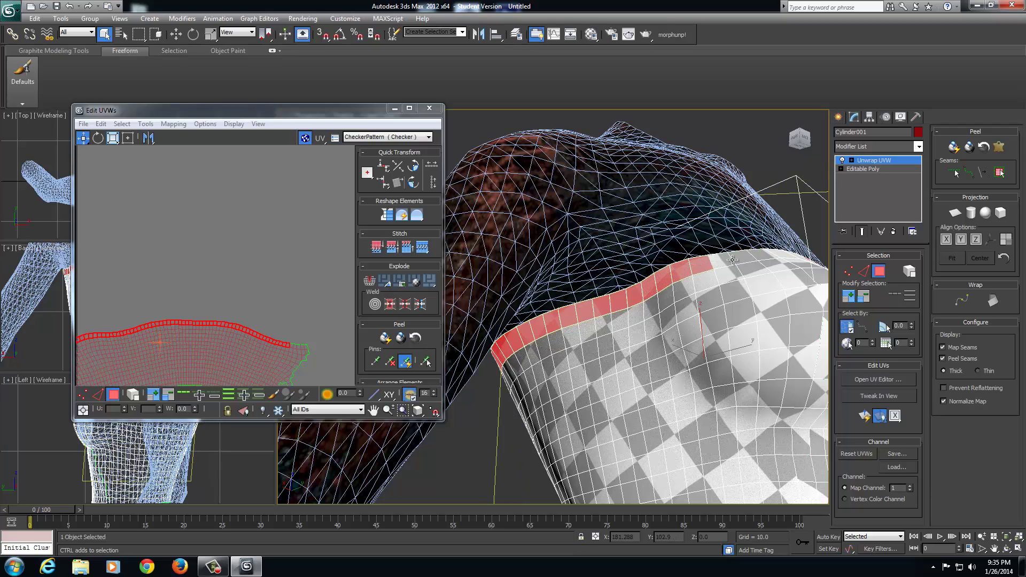
{"action": "left_click", "coordinate": [732, 259], "text": "ctrl"}
{"action": "middle_click_drag", "start_coordinate": [733, 260], "coordinate": [590, 349], "text": "alt"}
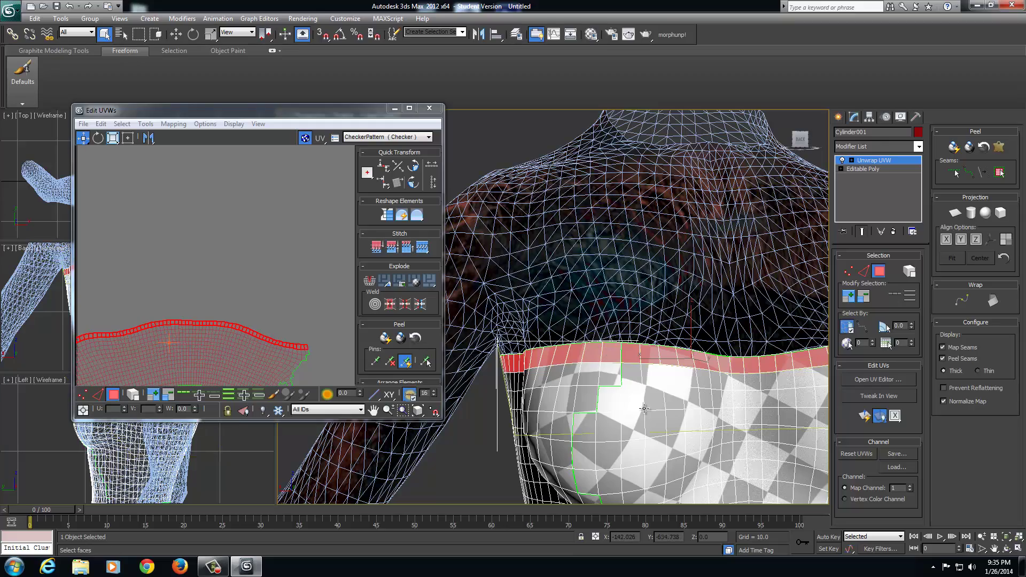
Step: Add the bottom-row faces on the front of the top, from near the seam to the middle of the belly
{"action": "middle_click_drag", "start_coordinate": [644, 409], "coordinate": [579, 381], "text": "alt"}
{"action": "left_click", "coordinate": [579, 381], "text": "ctrl"}
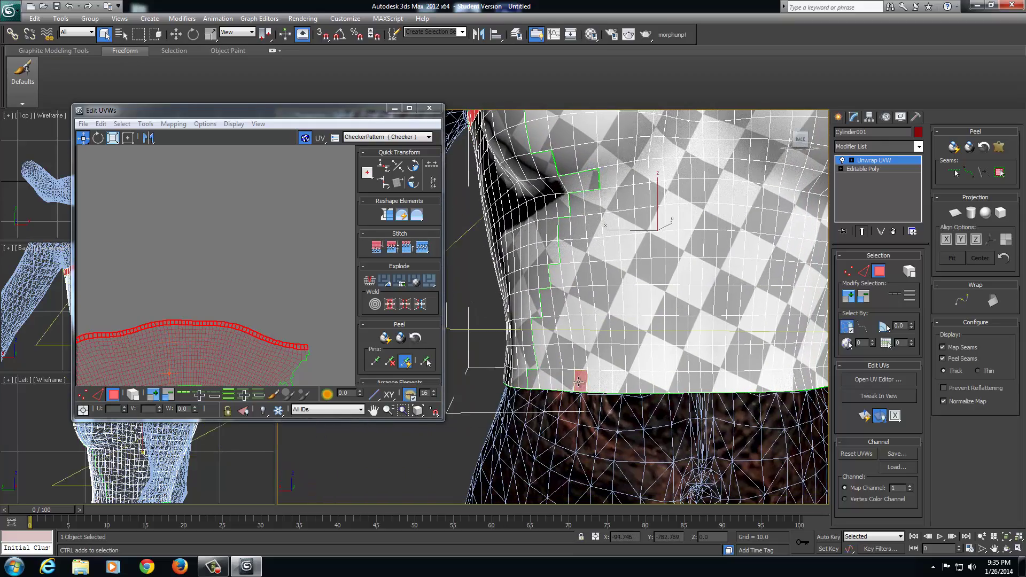
{"action": "left_click", "coordinate": [593, 382], "text": "ctrl"}
{"action": "left_click", "coordinate": [609, 384], "text": "ctrl"}
{"action": "left_click", "coordinate": [621, 384], "text": "ctrl"}
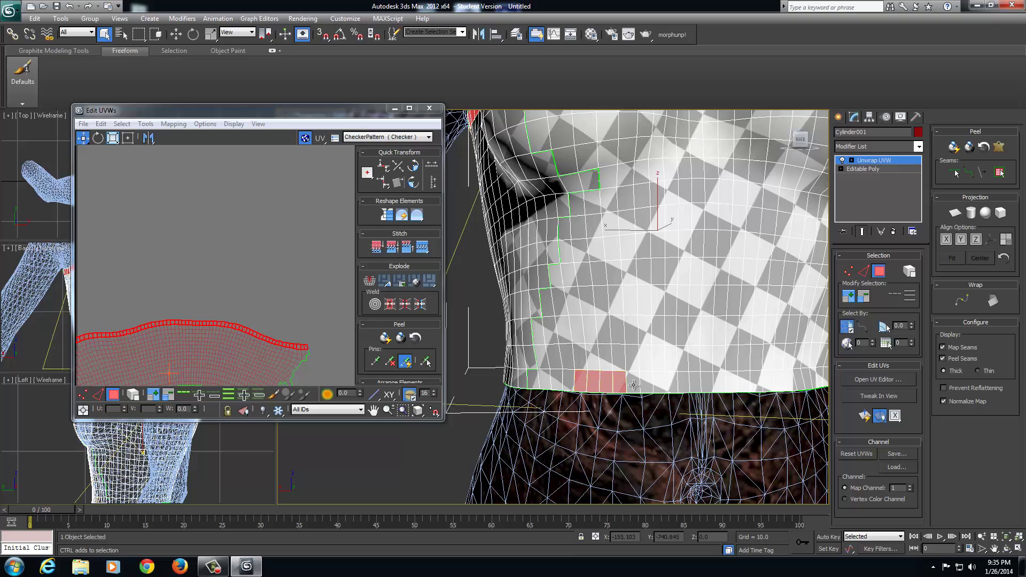
{"action": "left_click", "coordinate": [634, 384], "text": "ctrl"}
{"action": "left_click", "coordinate": [650, 385], "text": "ctrl"}
{"action": "left_click", "coordinate": [661, 384], "text": "ctrl"}
{"action": "left_click", "coordinate": [674, 384], "text": "ctrl"}
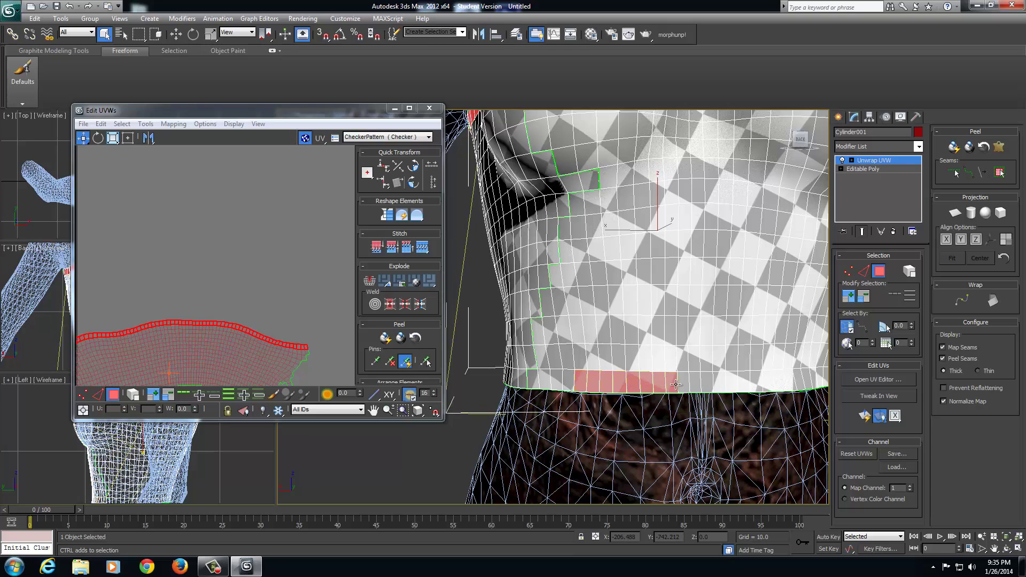
Step: Extend the bottom-row face selection across the rest of the front, out to both side edges
{"action": "left_click", "coordinate": [687, 383], "text": "ctrl"}
{"action": "left_click", "coordinate": [699, 384], "text": "ctrl"}
{"action": "left_click", "coordinate": [711, 384], "text": "ctrl"}
{"action": "left_click", "coordinate": [722, 384], "text": "ctrl"}
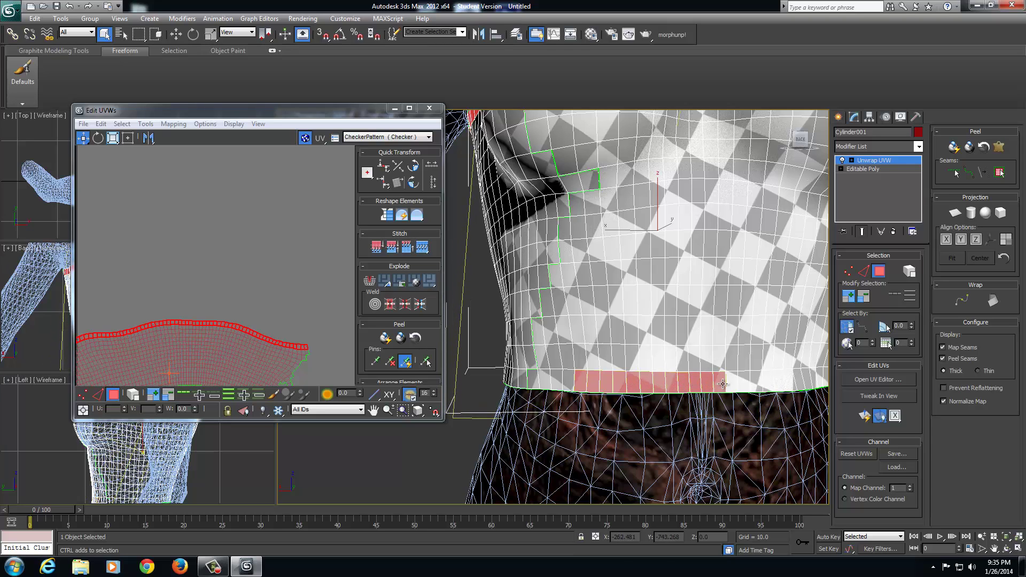
{"action": "left_click", "coordinate": [741, 382], "text": "ctrl"}
{"action": "left_click", "coordinate": [733, 383], "text": "ctrl"}
{"action": "middle_click_drag", "start_coordinate": [781, 418], "coordinate": [737, 412]}
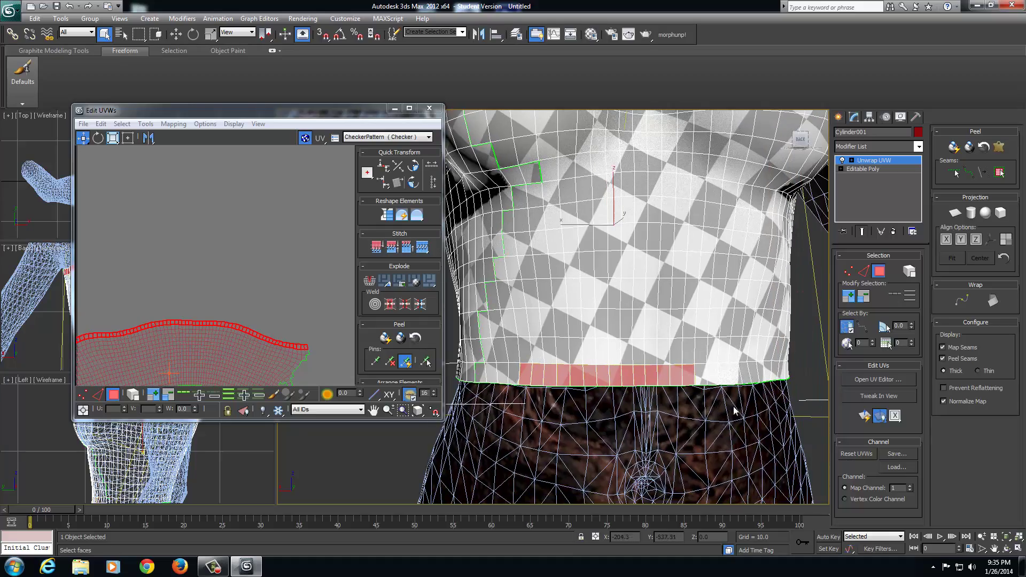
{"action": "left_click", "coordinate": [797, 140]}
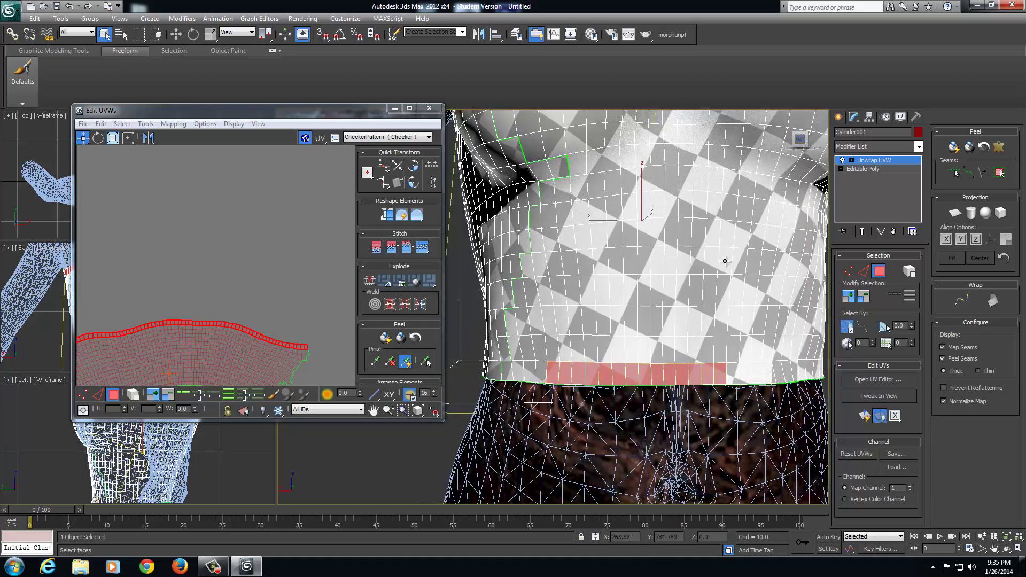
{"action": "mouse_move", "coordinate": [661, 336]}
{"action": "middle_mouse_down"}
{"action": "mouse_move", "coordinate": [623, 323]}
{"action": "mouse_move", "coordinate": [653, 323]}
{"action": "middle_mouse_up"}
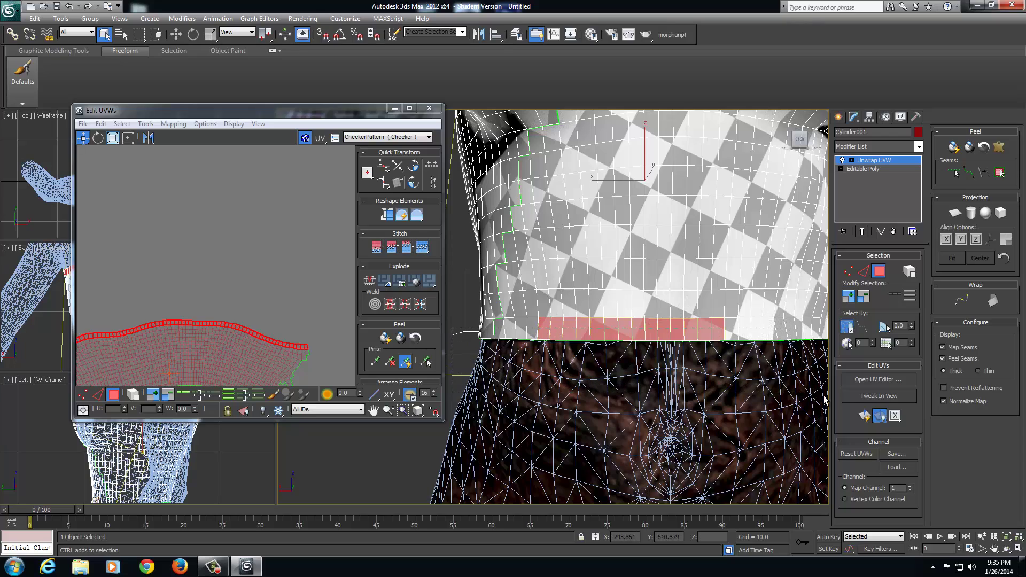
{"action": "left_click_drag", "start_coordinate": [824, 396], "coordinate": [851, 401], "text": "ctrl"}
Step: Add the bottom-row faces around the hip on the side away from the seam
{"action": "middle_click_drag", "start_coordinate": [727, 411], "coordinate": [696, 367], "text": "alt"}
{"action": "scroll", "coordinate": [700, 362], "scroll_direction": "down", "scroll_amount": 8}
{"action": "scroll", "coordinate": [700, 361], "scroll_direction": "up", "scroll_amount": 3}
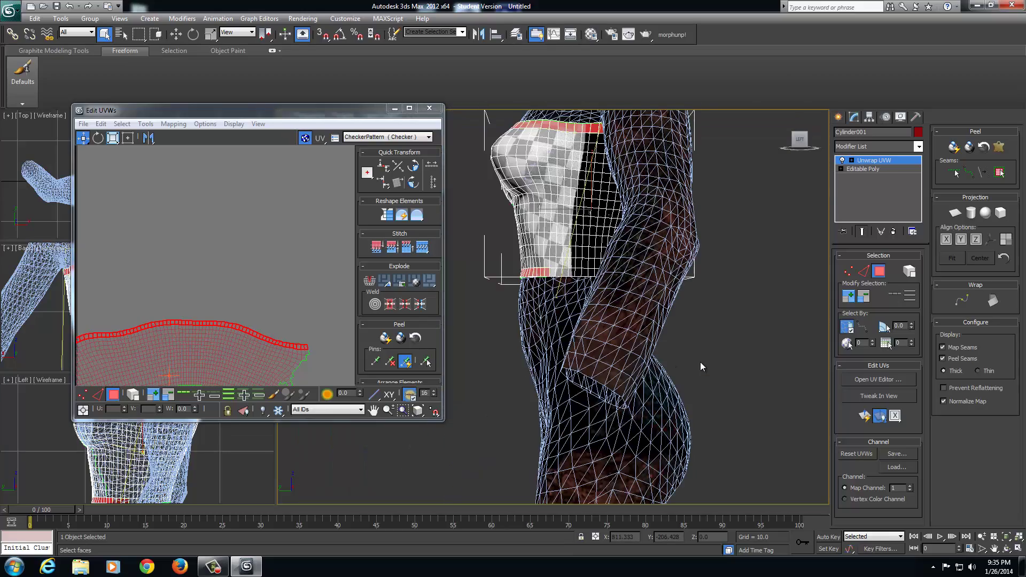
{"action": "scroll", "coordinate": [688, 349], "scroll_direction": "up", "scroll_amount": 4}
{"action": "middle_click_drag", "start_coordinate": [689, 331], "coordinate": [678, 349]}
{"action": "scroll", "coordinate": [677, 347], "scroll_direction": "up", "scroll_amount": 1}
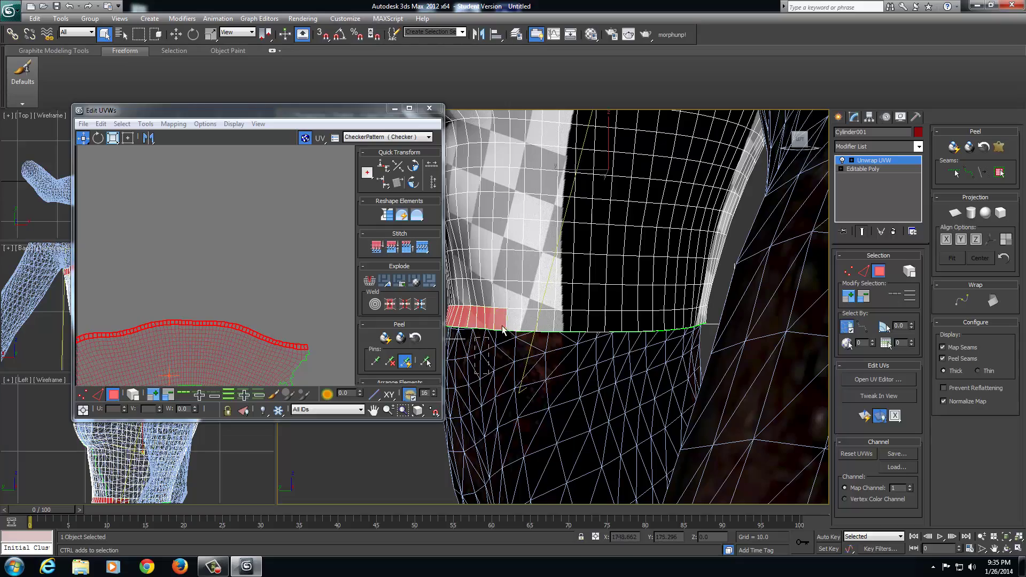
{"action": "left_click_drag", "start_coordinate": [688, 321], "coordinate": [743, 322], "text": "ctrl"}
{"action": "middle_click_drag", "start_coordinate": [742, 329], "coordinate": [539, 365], "text": "alt"}
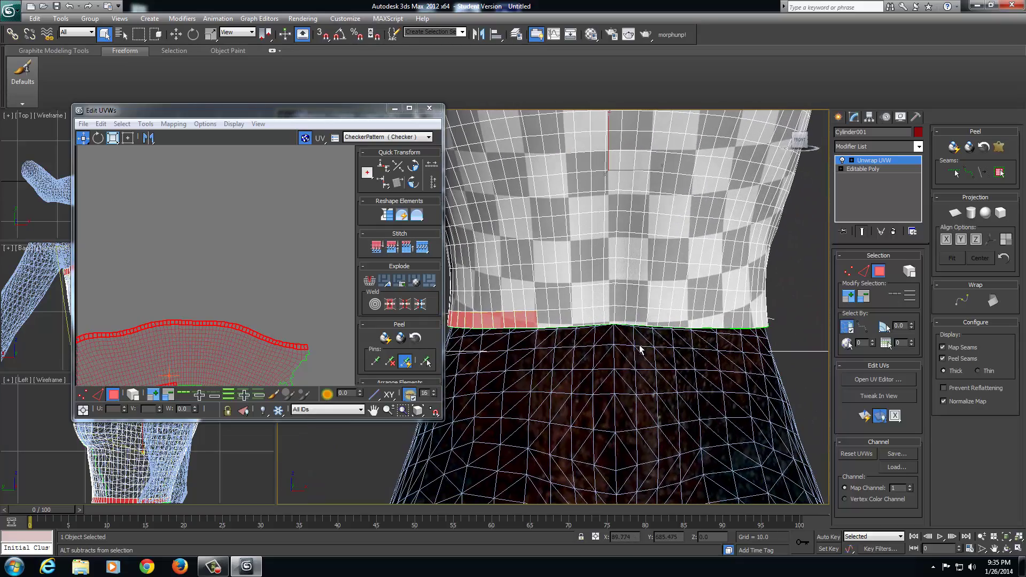
Step: Continue the bottom-row face selection across the whole lower back
{"action": "left_click", "coordinate": [543, 322], "text": "ctrl"}
{"action": "left_click", "coordinate": [554, 320], "text": "ctrl"}
{"action": "left_click", "coordinate": [577, 319], "text": "ctrl"}
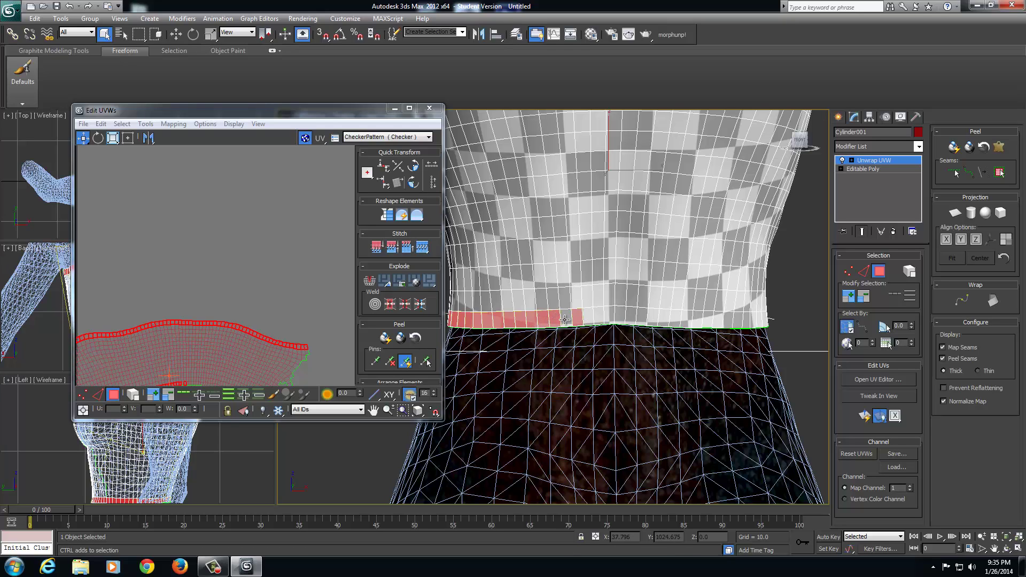
{"action": "left_click", "coordinate": [604, 319], "text": "ctrl"}
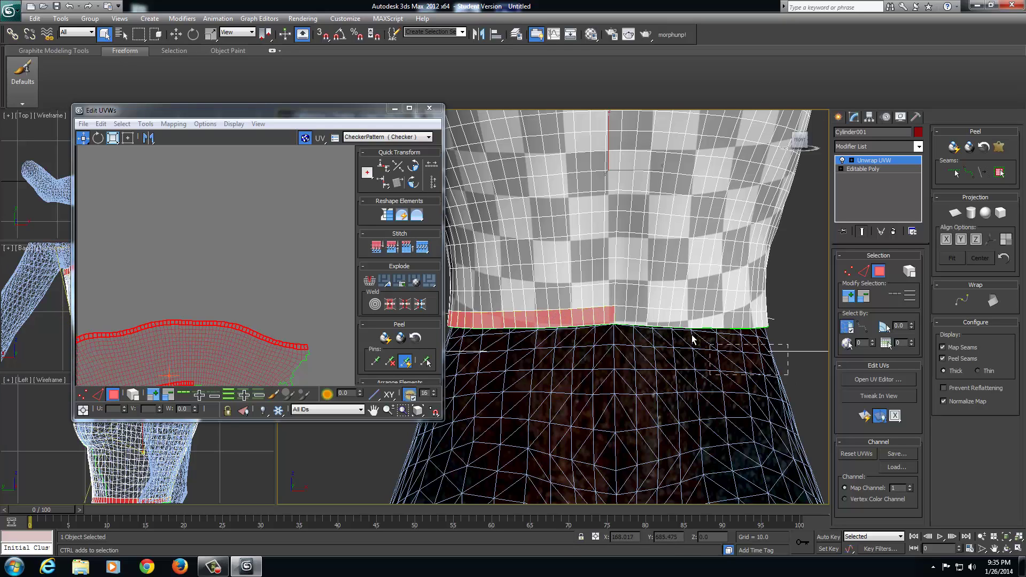
{"action": "left_click_drag", "start_coordinate": [657, 323], "coordinate": [657, 324], "text": "ctrl"}
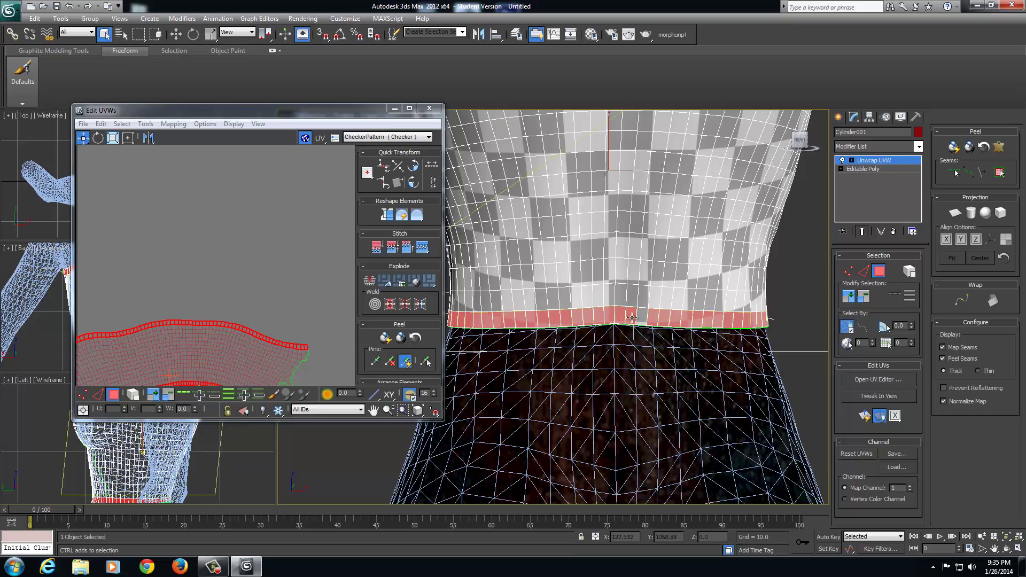
Step: Complete the bottom-row selection by adding the missing faces around the seam-side hip
{"action": "middle_click_drag", "start_coordinate": [668, 336], "coordinate": [533, 333], "text": "alt"}
{"action": "left_click", "coordinate": [537, 333], "text": "ctrl"}
{"action": "left_click", "coordinate": [550, 334], "text": "ctrl"}
{"action": "left_click", "coordinate": [567, 334], "text": "ctrl"}
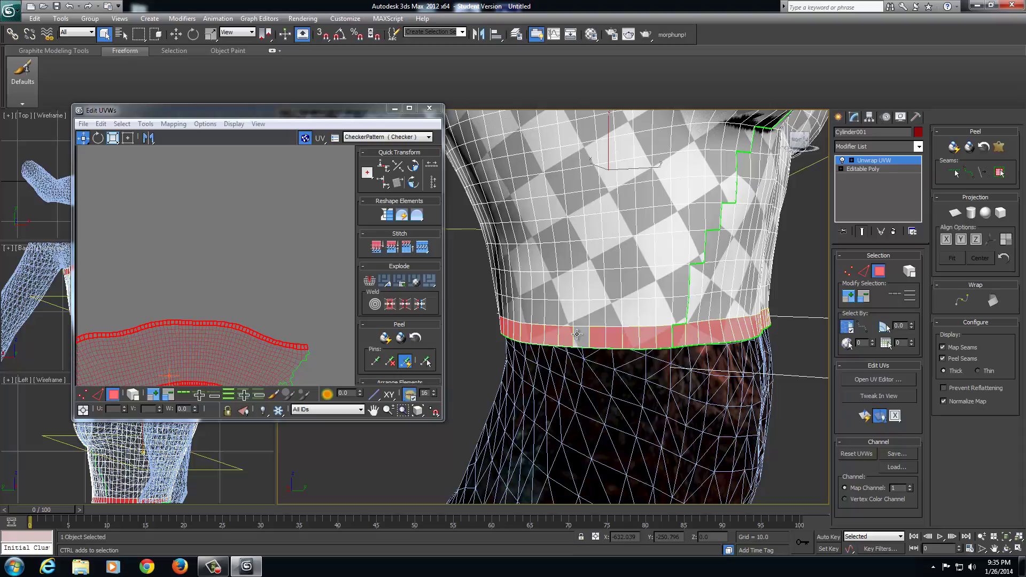
{"action": "left_click", "coordinate": [578, 335], "text": "ctrl"}
{"action": "middle_click_drag", "start_coordinate": [666, 358], "coordinate": [594, 374], "text": "alt"}
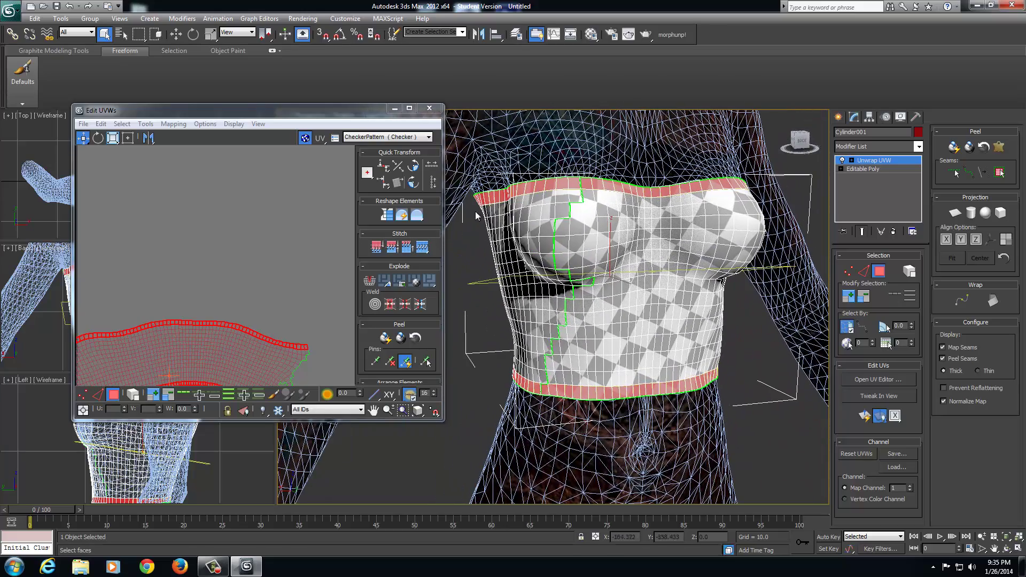
Step: Enlarge the UV editor and move the selected top and bottom face rows off the main panel to empty space beside the checker tile
{"action": "left_click", "coordinate": [410, 109]}
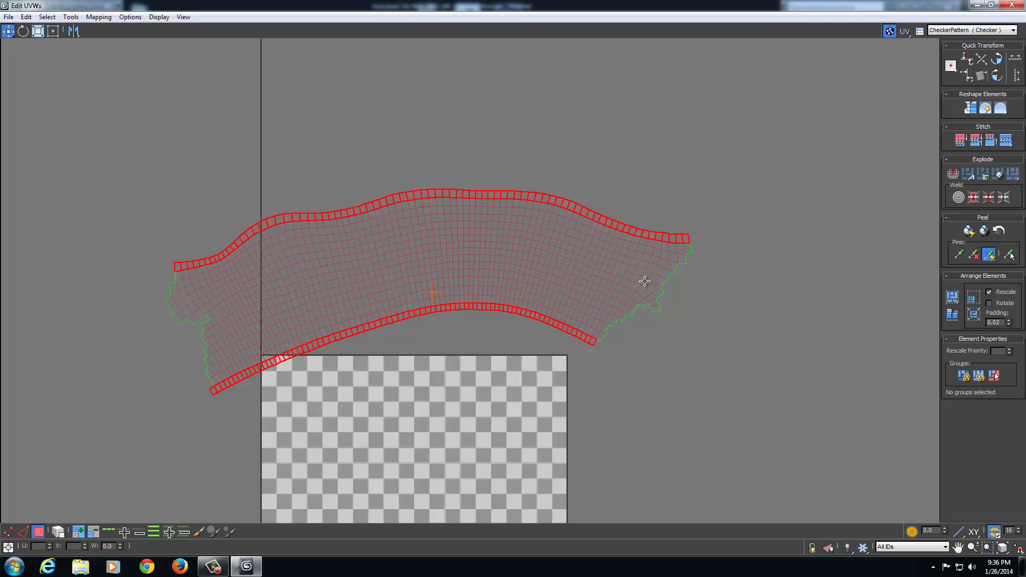
{"action": "left_click_drag", "start_coordinate": [433, 307], "coordinate": [430, 473]}
{"action": "middle_click_drag", "start_coordinate": [437, 383], "coordinate": [436, 260]}
{"action": "scroll", "coordinate": [436, 262], "scroll_direction": "down", "scroll_amount": 3}
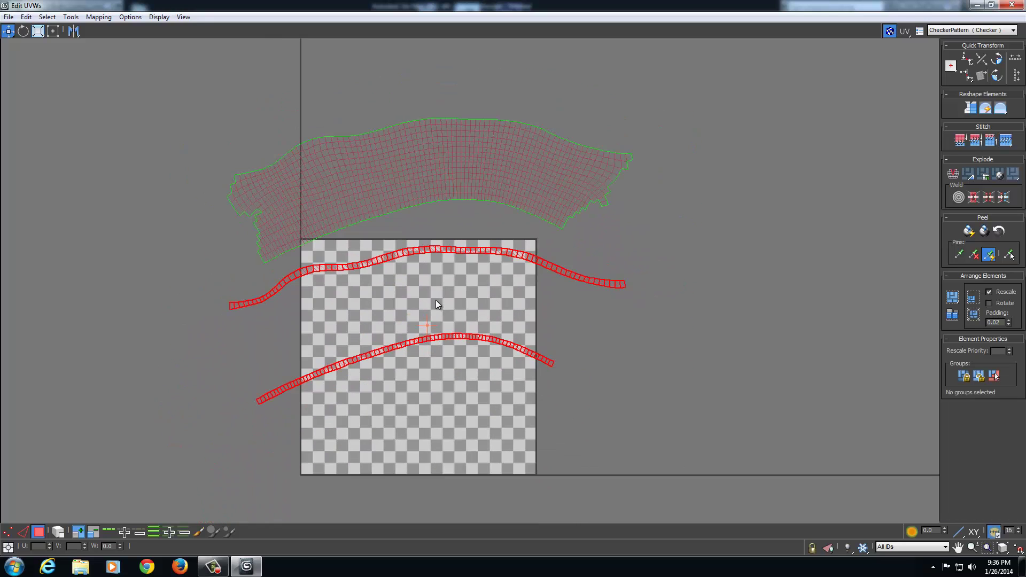
{"action": "left_click_drag", "start_coordinate": [420, 343], "coordinate": [745, 370]}
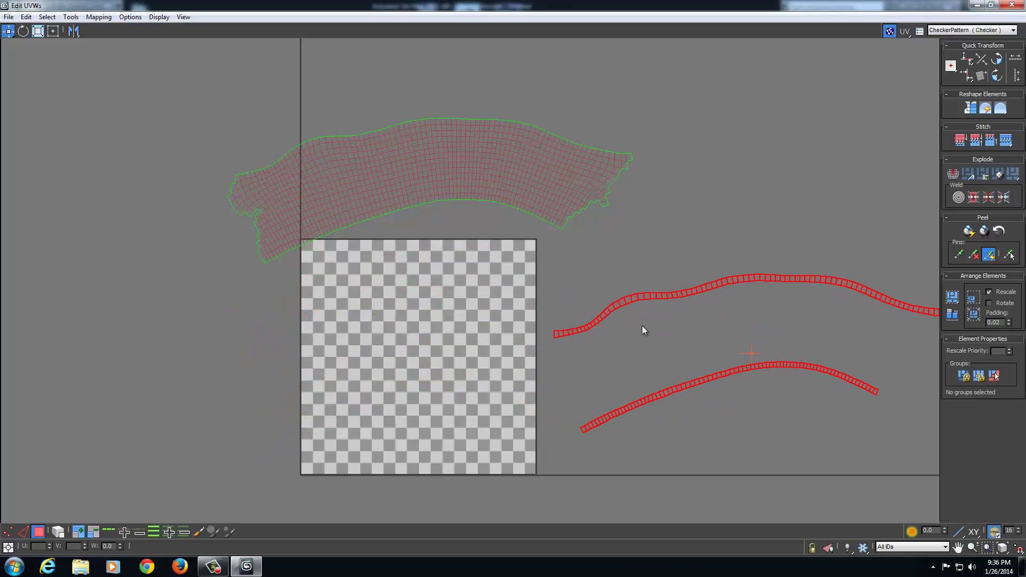
{"action": "middle_click_drag", "start_coordinate": [653, 326], "coordinate": [625, 326]}
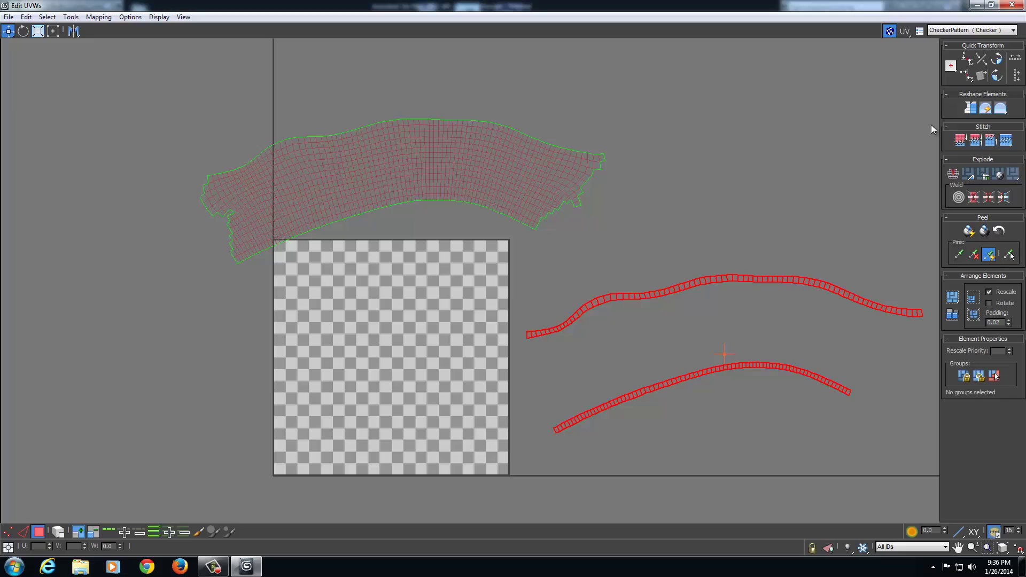
Step: Shrink and minimize the UV editor, and bring the seam side of the top into close view on the model
{"action": "left_click", "coordinate": [991, 5]}
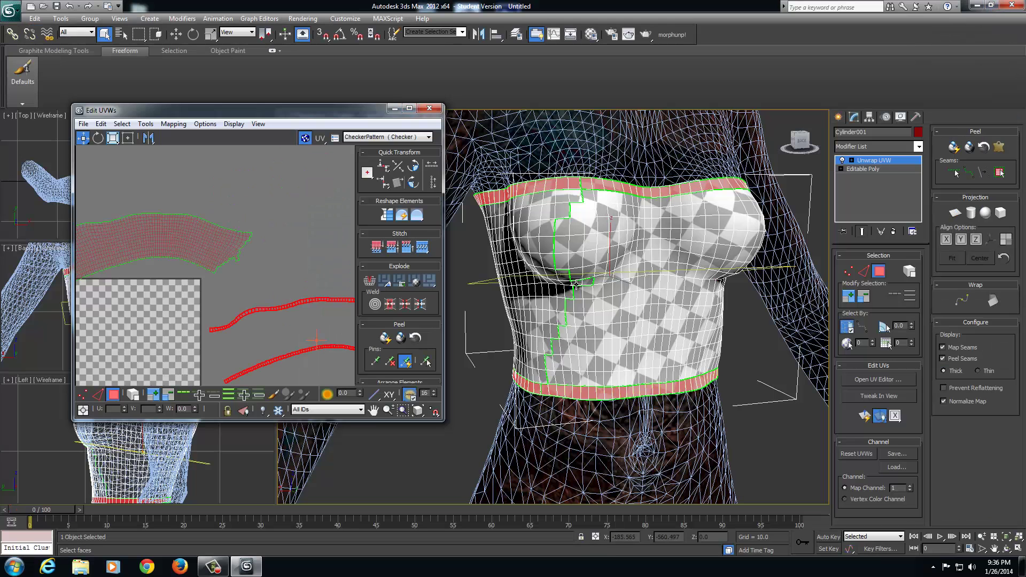
{"action": "middle_click_drag", "start_coordinate": [681, 258], "coordinate": [662, 226], "text": "alt"}
{"action": "left_click", "coordinate": [801, 143]}
{"action": "scroll", "coordinate": [536, 263], "scroll_direction": "up", "scroll_amount": 3}
{"action": "scroll", "coordinate": [534, 263], "scroll_direction": "down", "scroll_amount": 3}
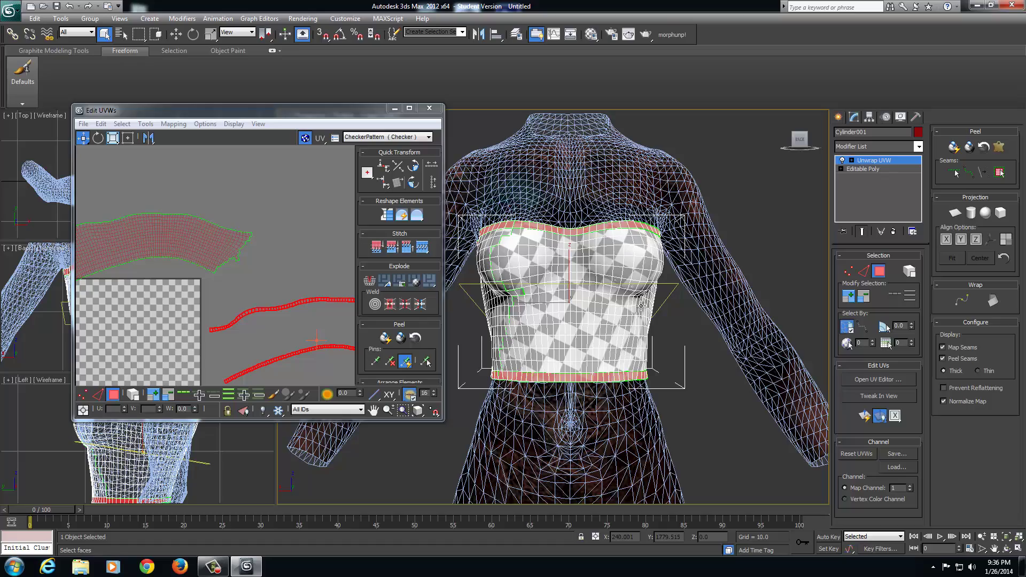
{"action": "left_click", "coordinate": [395, 109]}
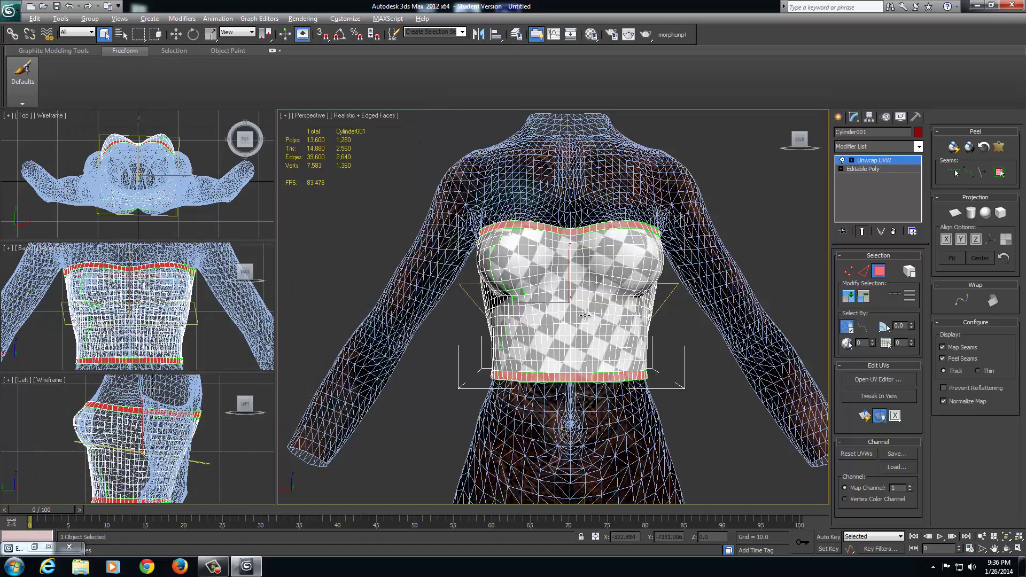
{"action": "middle_click_drag", "start_coordinate": [585, 316], "coordinate": [613, 321], "text": "alt"}
{"action": "scroll", "coordinate": [614, 321], "scroll_direction": "up", "scroll_amount": 3}
{"action": "scroll", "coordinate": [599, 325], "scroll_direction": "up", "scroll_amount": 3}
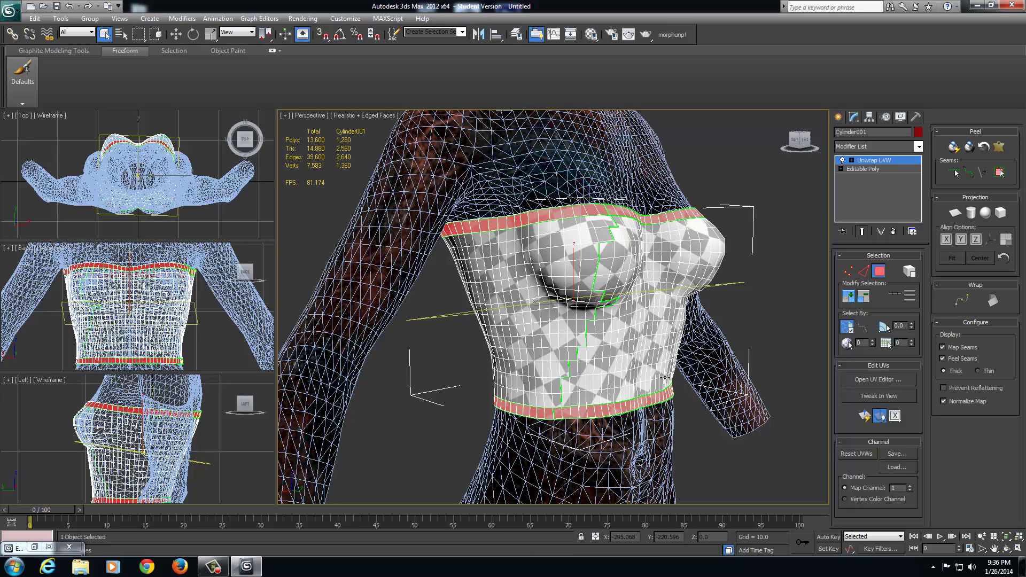
{"action": "left_click", "coordinate": [512, 235], "text": "ctrl"}
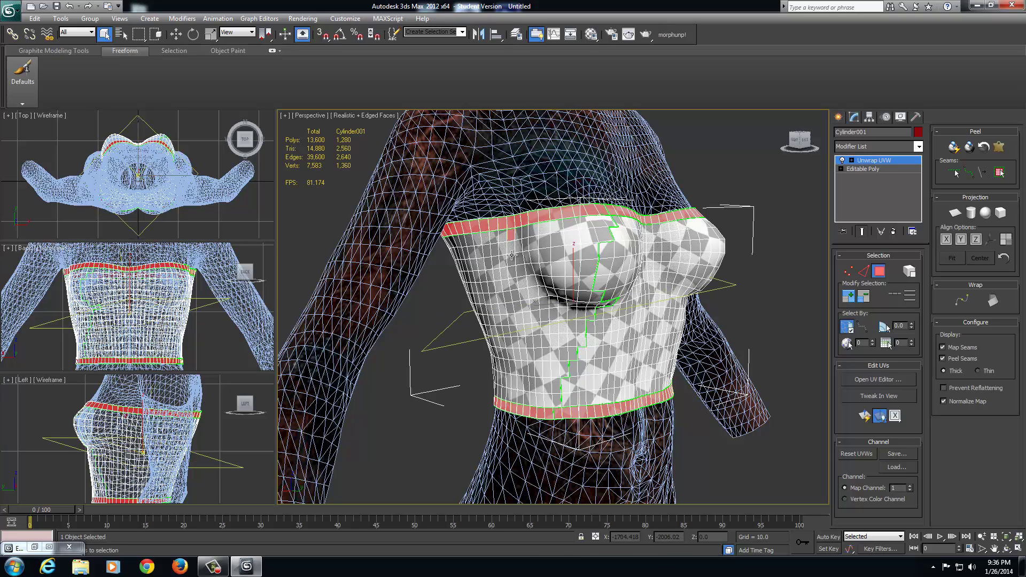
{"action": "key", "text": "ctrl+z"}
{"action": "left_click", "coordinate": [518, 237], "text": "ctrl"}
{"action": "left_click", "coordinate": [518, 246], "text": "ctrl"}
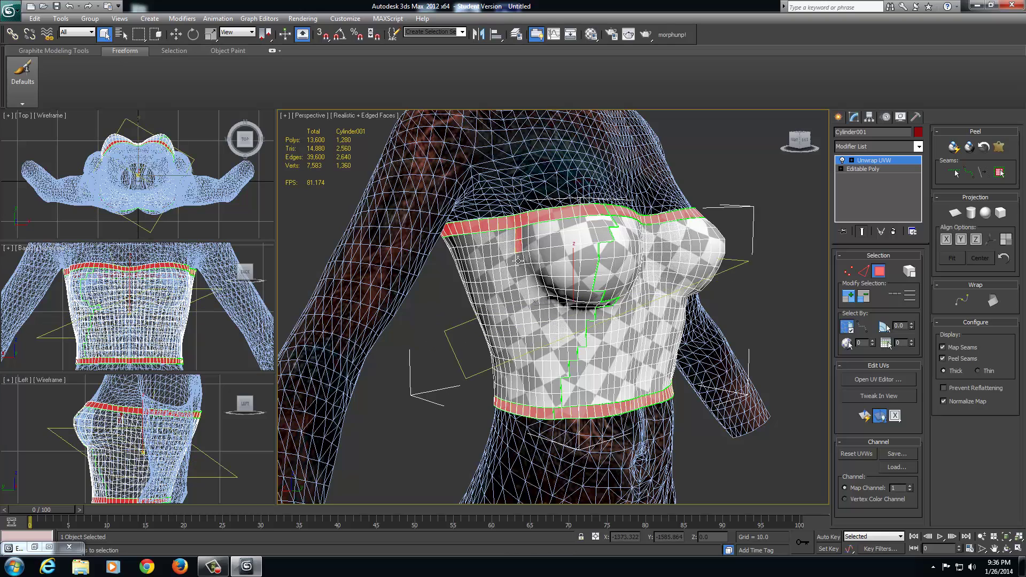
{"action": "left_click", "coordinate": [520, 258], "text": "ctrl"}
{"action": "left_click", "coordinate": [522, 274], "text": "ctrl"}
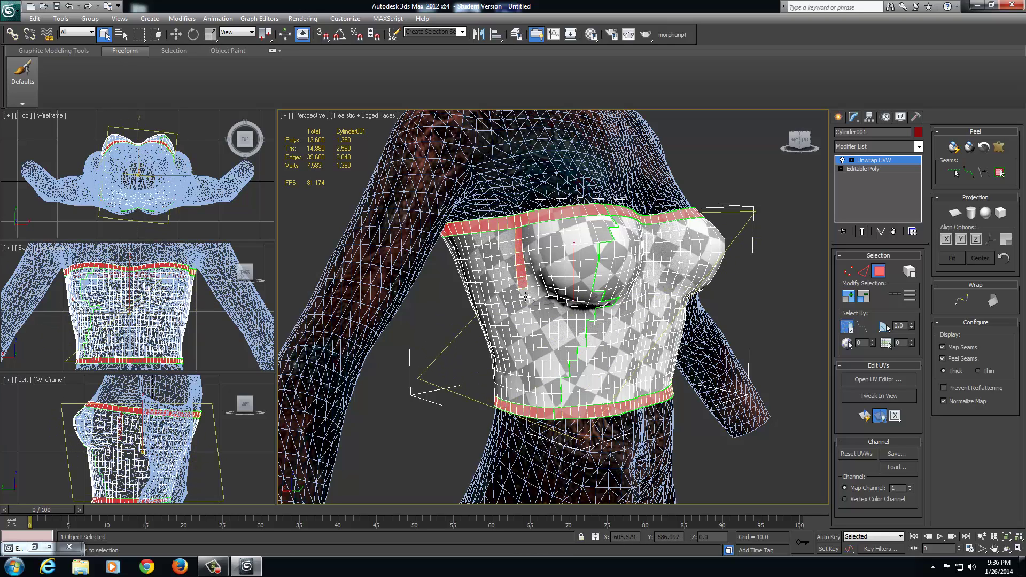
{"action": "left_click", "coordinate": [524, 296], "text": "ctrl"}
{"action": "left_click", "coordinate": [525, 309], "text": "ctrl"}
{"action": "left_click", "coordinate": [526, 323], "text": "ctrl"}
{"action": "left_click", "coordinate": [526, 332], "text": "ctrl"}
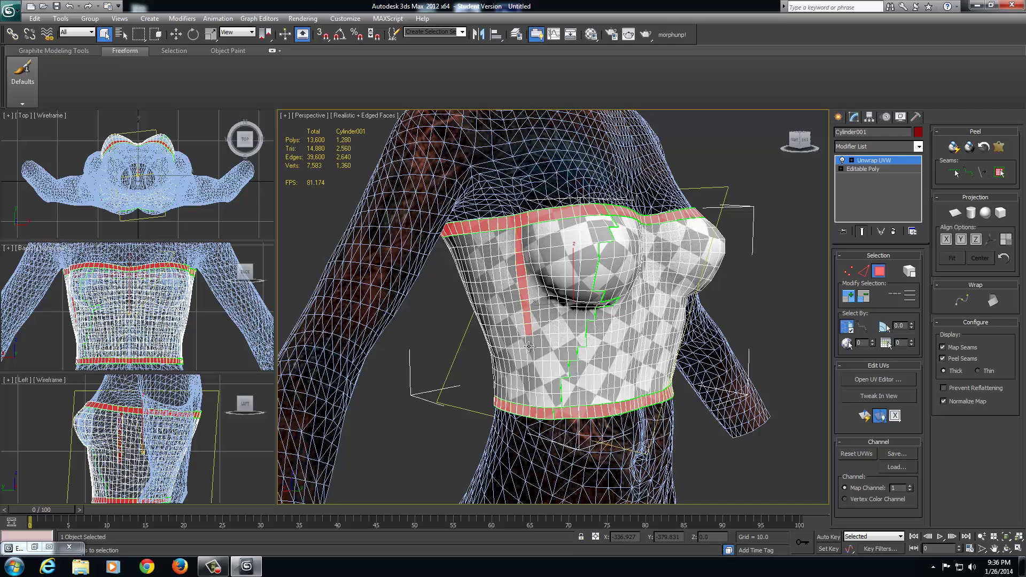
{"action": "left_click", "coordinate": [530, 357], "text": "ctrl"}
{"action": "left_click", "coordinate": [821, 406]}
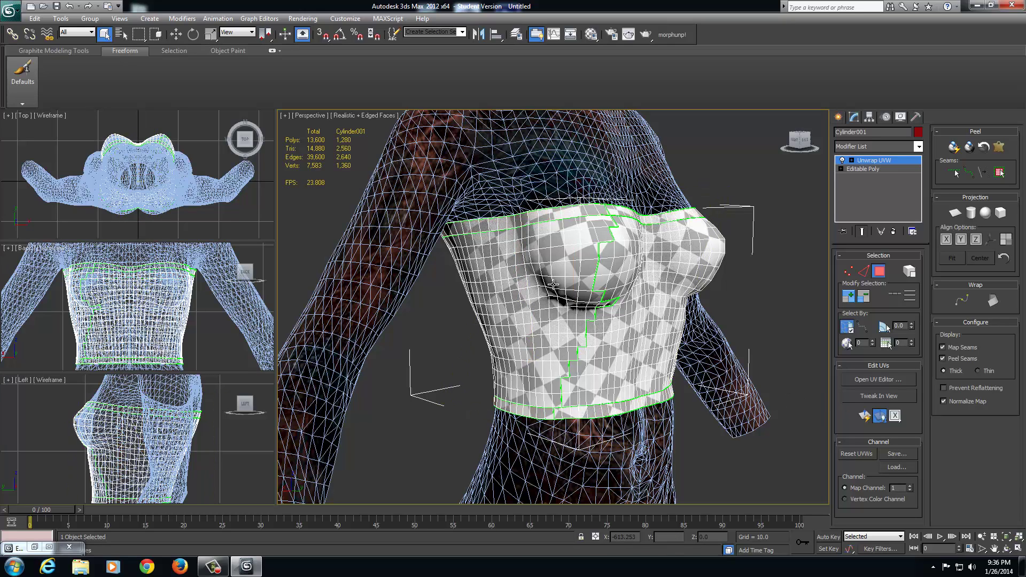
Step: Select the upper part of a vertical face column beside the seam-side breast, starting just below the top row
{"action": "left_click", "coordinate": [521, 249], "text": "ctrl"}
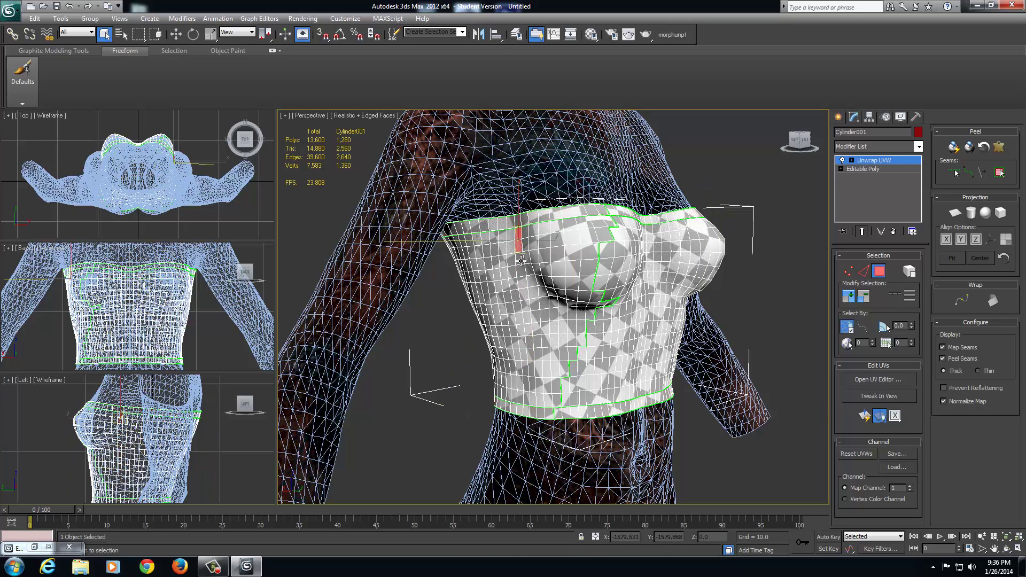
{"action": "left_click", "coordinate": [521, 262], "text": "ctrl"}
{"action": "left_click", "coordinate": [520, 271], "text": "ctrl"}
{"action": "left_click", "coordinate": [520, 280], "text": "ctrl"}
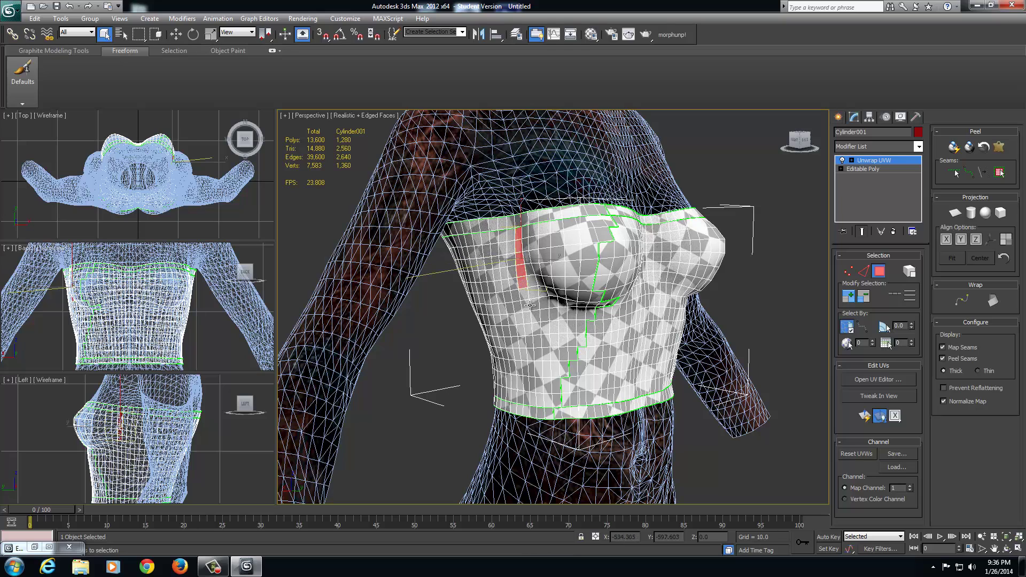
{"action": "left_click", "coordinate": [523, 292], "text": "ctrl"}
{"action": "left_click", "coordinate": [526, 306], "text": "ctrl"}
{"action": "left_click", "coordinate": [526, 318], "text": "ctrl"}
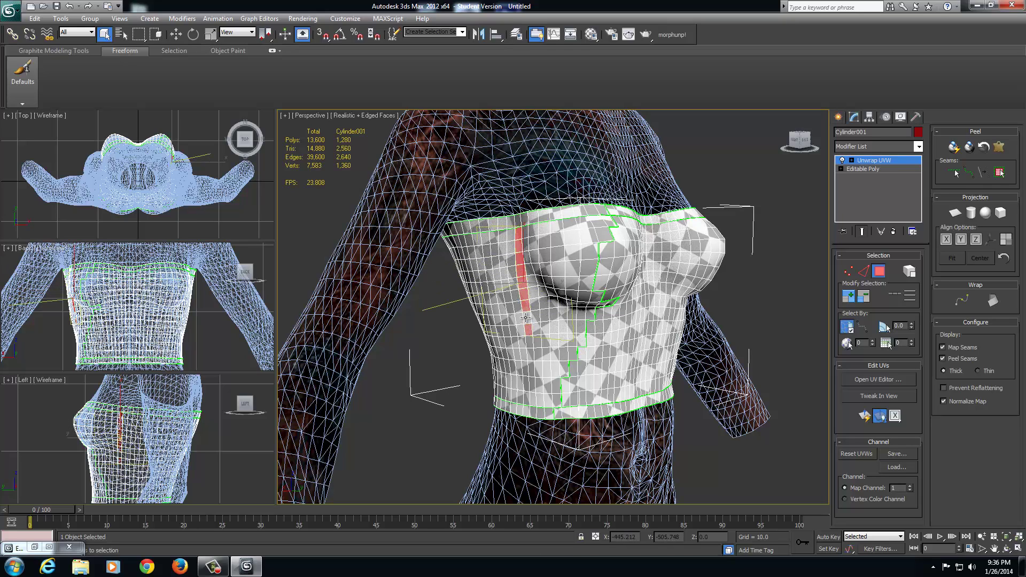
Step: Extend the vertical face column beside the seam-side breast down to just above the bottom row
{"action": "left_click", "coordinate": [531, 347], "text": "ctrl"}
{"action": "left_click", "coordinate": [534, 357], "text": "ctrl"}
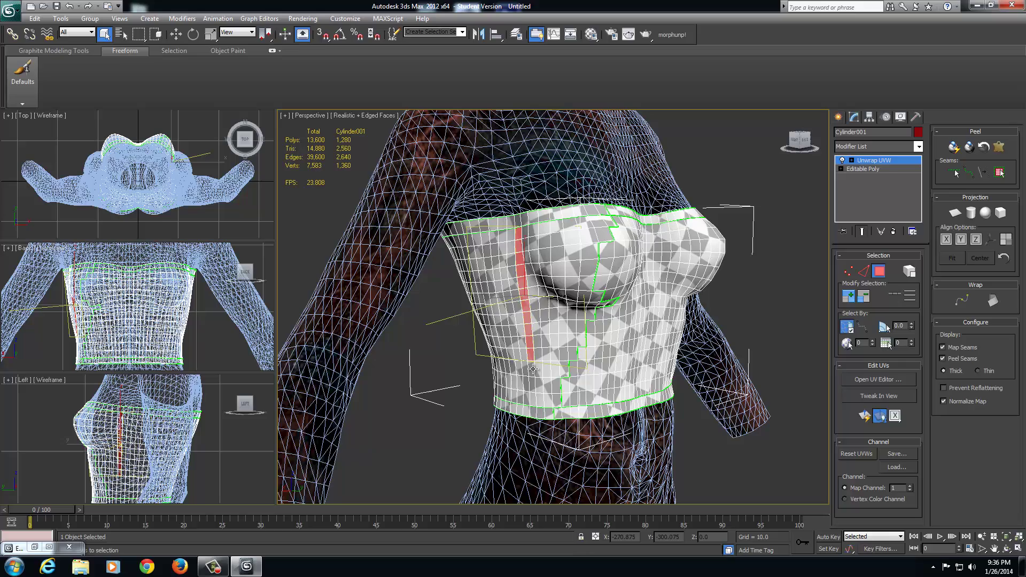
{"action": "left_click", "coordinate": [533, 368], "text": "ctrl"}
{"action": "left_click", "coordinate": [534, 381], "text": "ctrl"}
{"action": "left_click", "coordinate": [535, 394], "text": "ctrl"}
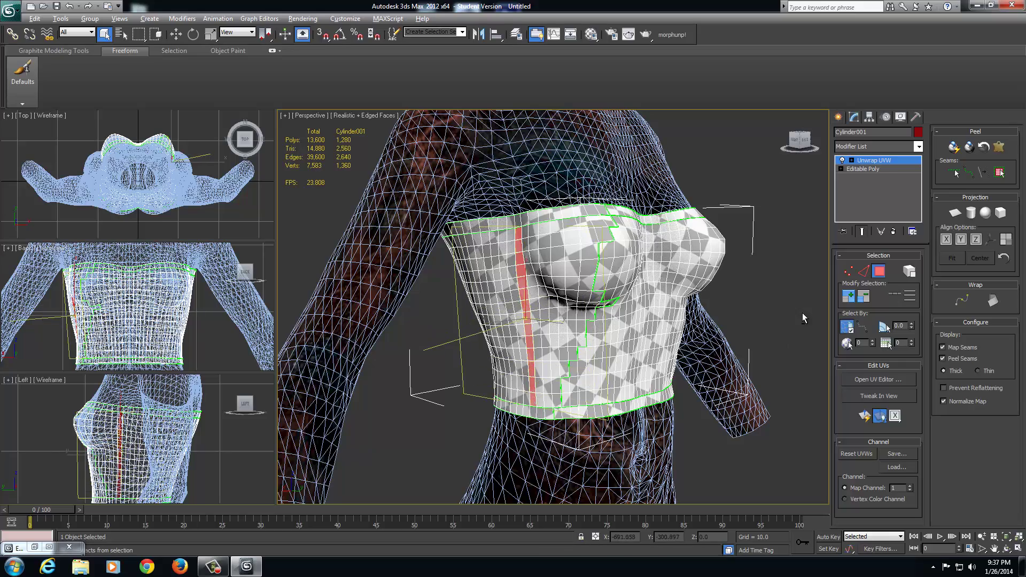
{"action": "middle_click_drag", "start_coordinate": [803, 318], "coordinate": [662, 304], "text": "alt"}
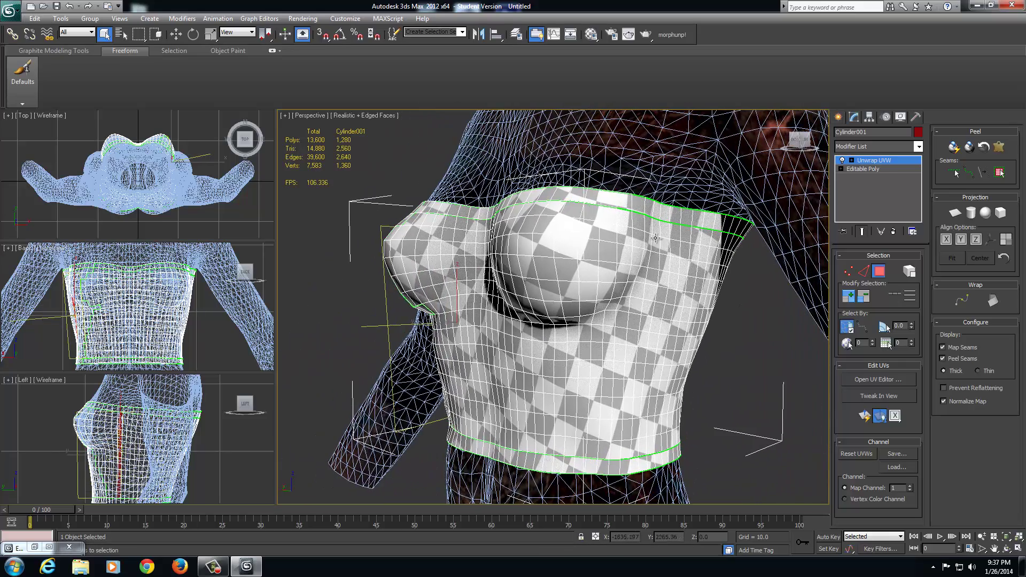
{"action": "middle_click_drag", "start_coordinate": [596, 275], "coordinate": [609, 251], "text": "alt"}
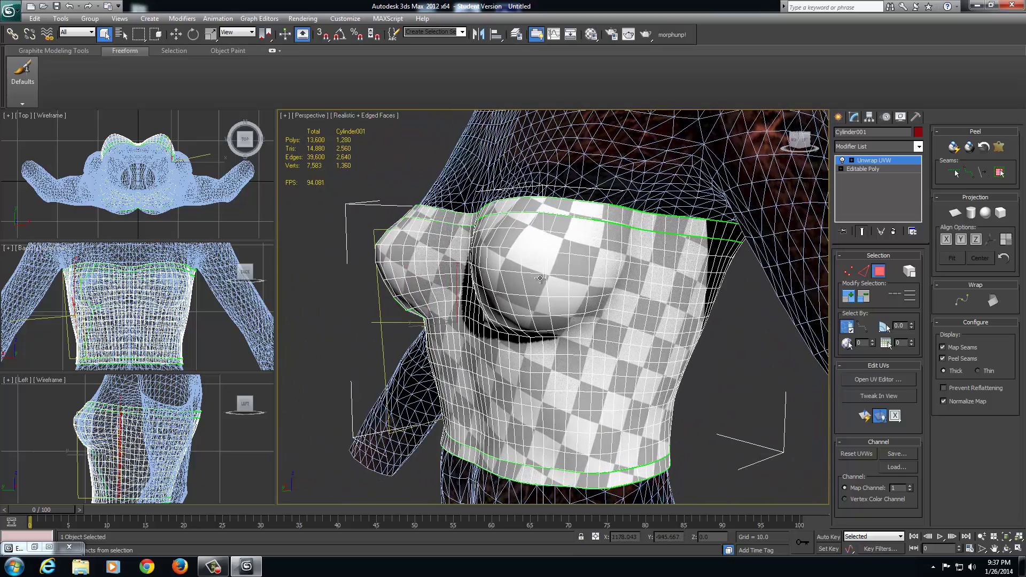
Step: Add the vertical face column beside the other breast, mirroring the opposite side's column, from just below the top row to just above the bottom row
{"action": "middle_click_drag", "start_coordinate": [114, 432], "coordinate": [140, 499]}
{"action": "scroll", "coordinate": [124, 439], "scroll_direction": "up", "scroll_amount": 5}
{"action": "left_click", "coordinate": [636, 238]}
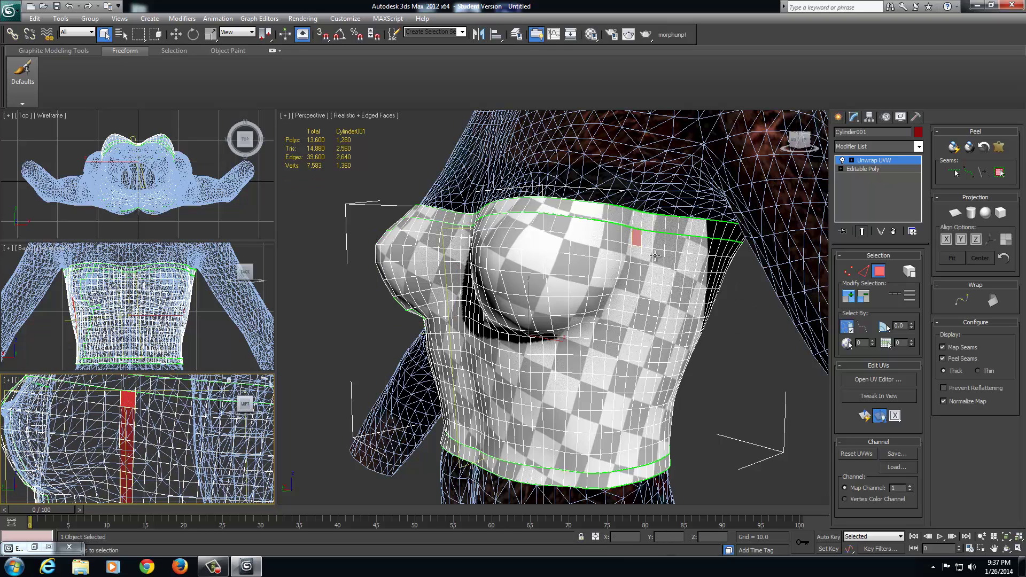
{"action": "left_click", "coordinate": [634, 253], "text": "ctrl"}
{"action": "left_click", "coordinate": [635, 273], "text": "ctrl"}
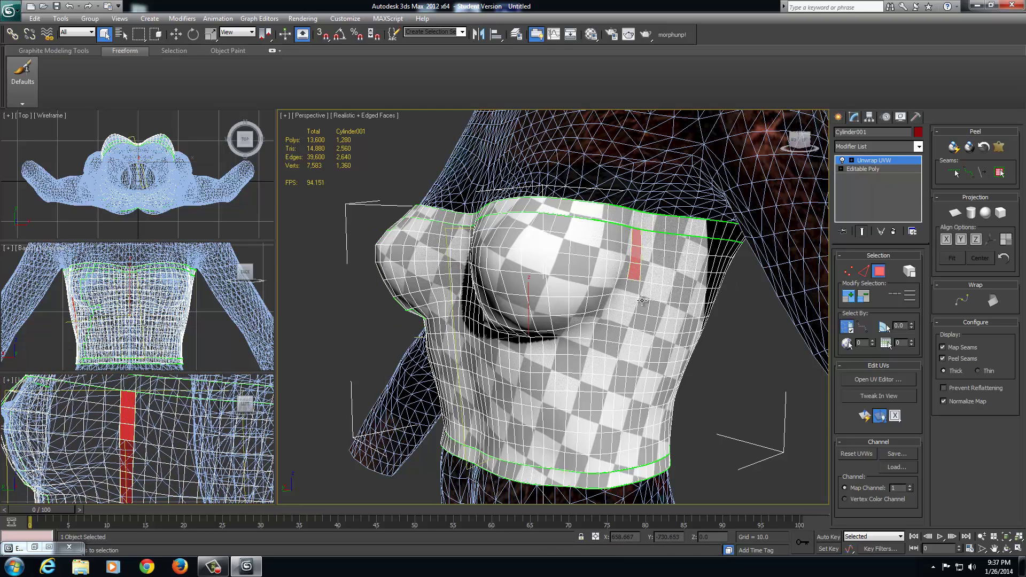
{"action": "middle_click_drag", "start_coordinate": [98, 430], "coordinate": [148, 438]}
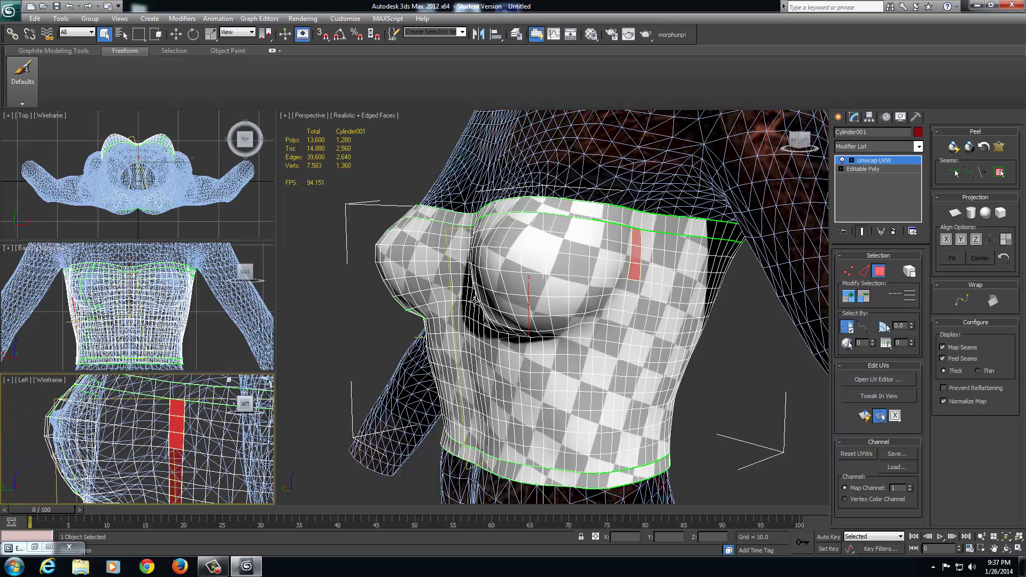
{"action": "middle_click_drag", "start_coordinate": [475, 299], "coordinate": [662, 301], "text": "alt"}
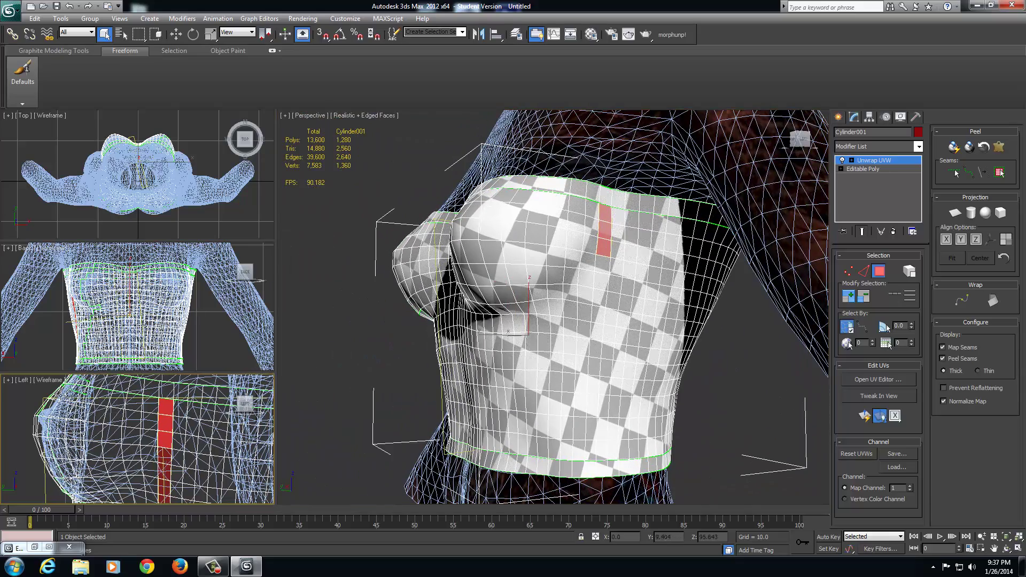
{"action": "left_click", "coordinate": [602, 266], "text": "ctrl"}
{"action": "left_click", "coordinate": [599, 285], "text": "ctrl"}
{"action": "left_click", "coordinate": [600, 302], "text": "ctrl"}
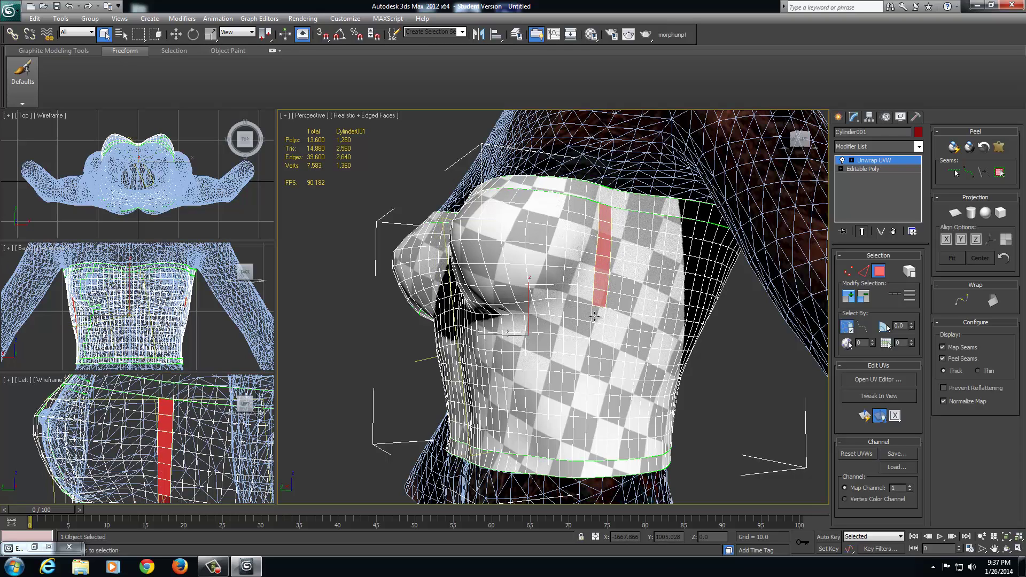
{"action": "left_click_drag", "start_coordinate": [594, 316], "coordinate": [589, 446], "text": "ctrl"}
{"action": "mouse_move", "coordinate": [717, 357]}
{"action": "middle_mouse_down", "text": "alt"}
{"action": "mouse_move", "coordinate": [646, 367]}
{"action": "mouse_move", "coordinate": [609, 357]}
{"action": "mouse_move", "coordinate": [639, 361]}
{"action": "mouse_move", "coordinate": [646, 341]}
{"action": "mouse_move", "coordinate": [700, 349]}
{"action": "middle_mouse_up", "text": "alt"}
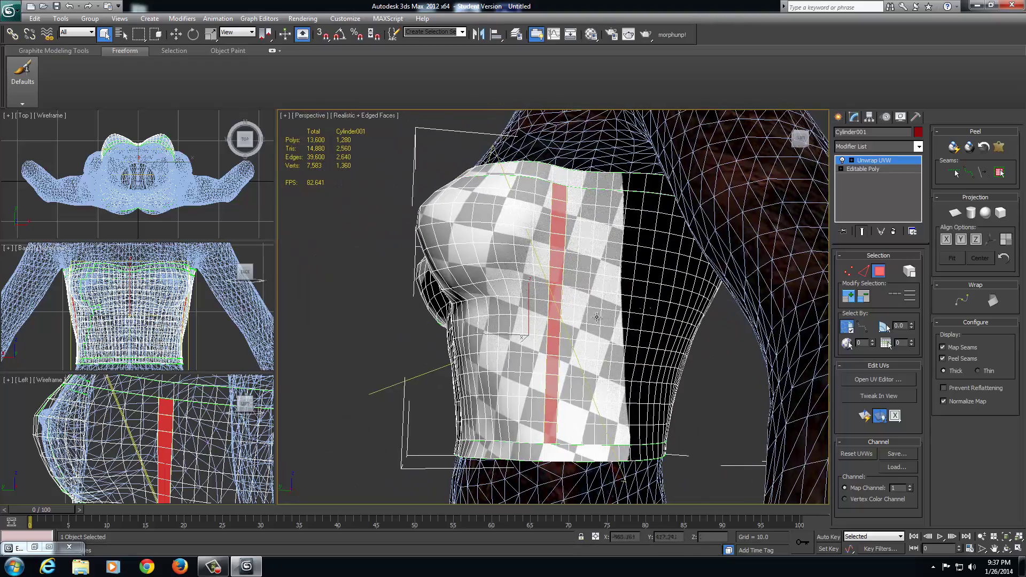
Step: Add a vertical face column on one side of the back, from just above the bottom row to just below the top row
{"action": "middle_click_drag", "start_coordinate": [597, 317], "coordinate": [462, 237], "text": "alt"}
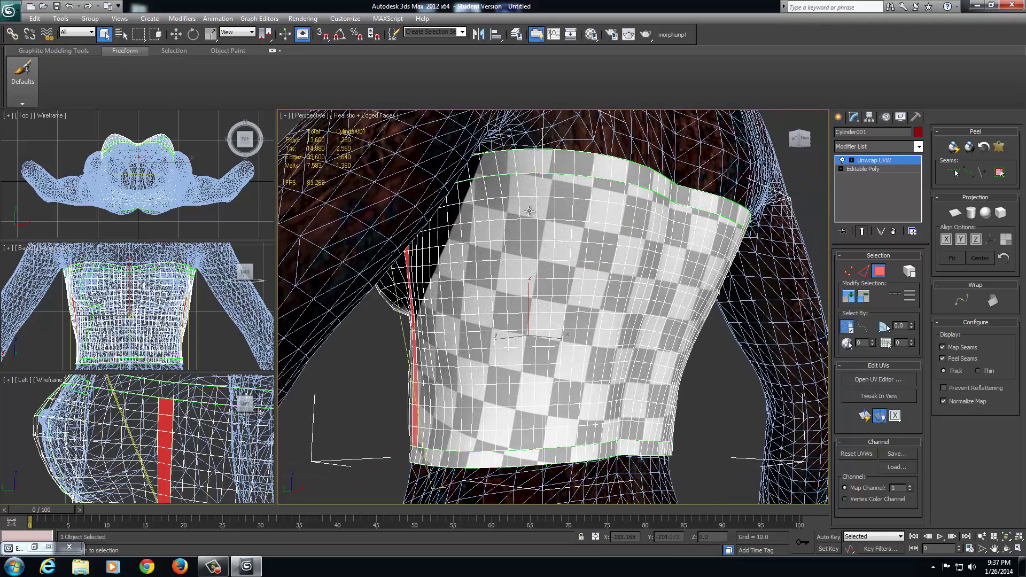
{"action": "scroll", "coordinate": [529, 211], "scroll_direction": "down", "scroll_amount": 3}
{"action": "middle_click_drag", "start_coordinate": [529, 211], "coordinate": [561, 268], "text": "alt"}
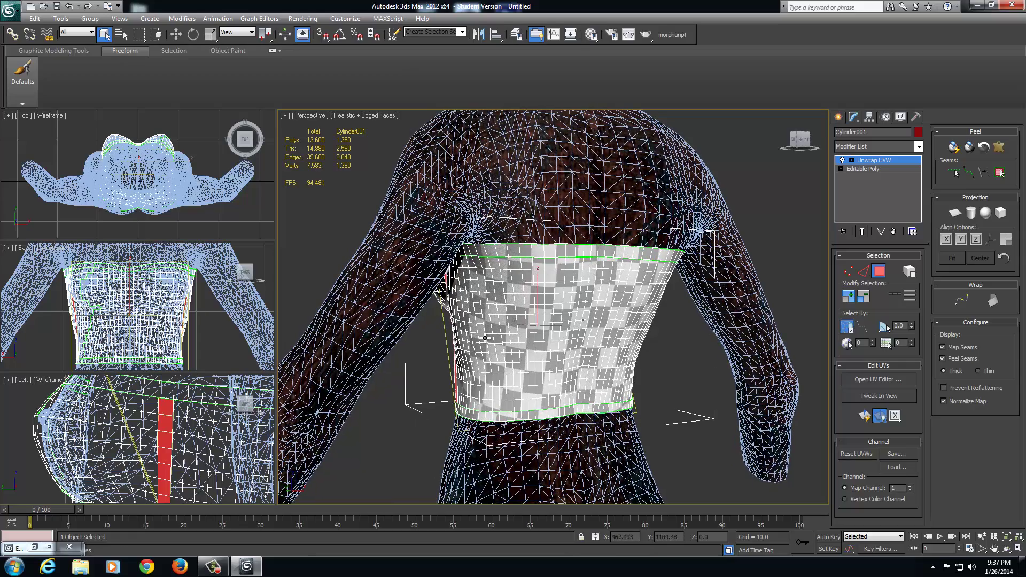
{"action": "middle_click_drag", "start_coordinate": [477, 308], "coordinate": [522, 284], "text": "alt"}
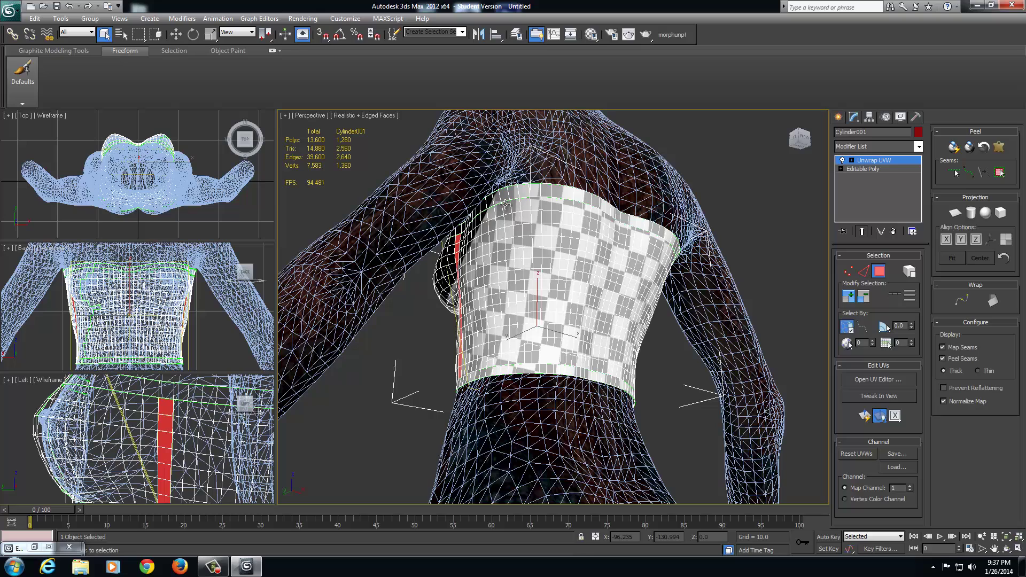
{"action": "left_click", "coordinate": [512, 359]}
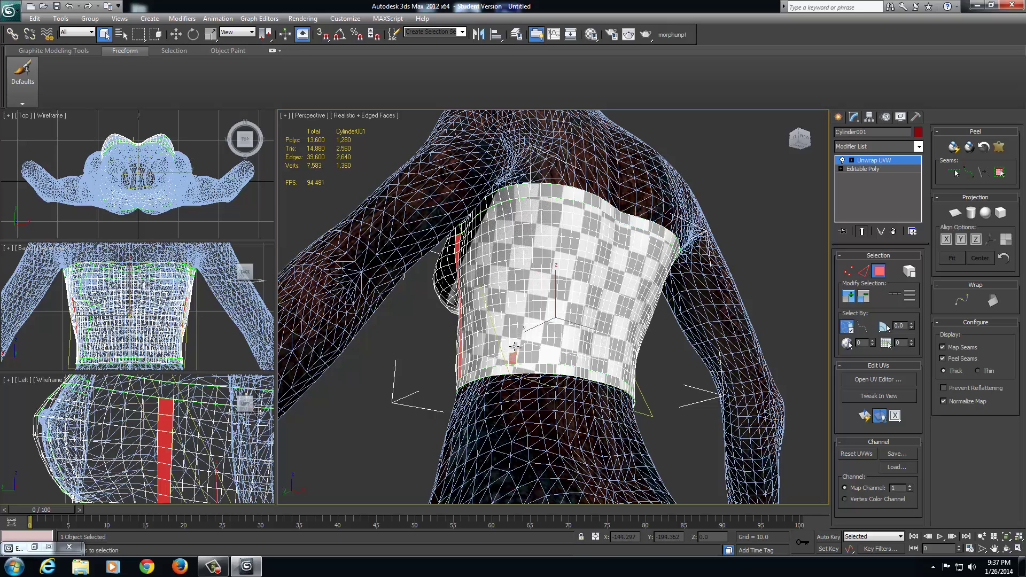
{"action": "left_click_drag", "start_coordinate": [514, 346], "coordinate": [501, 206]}
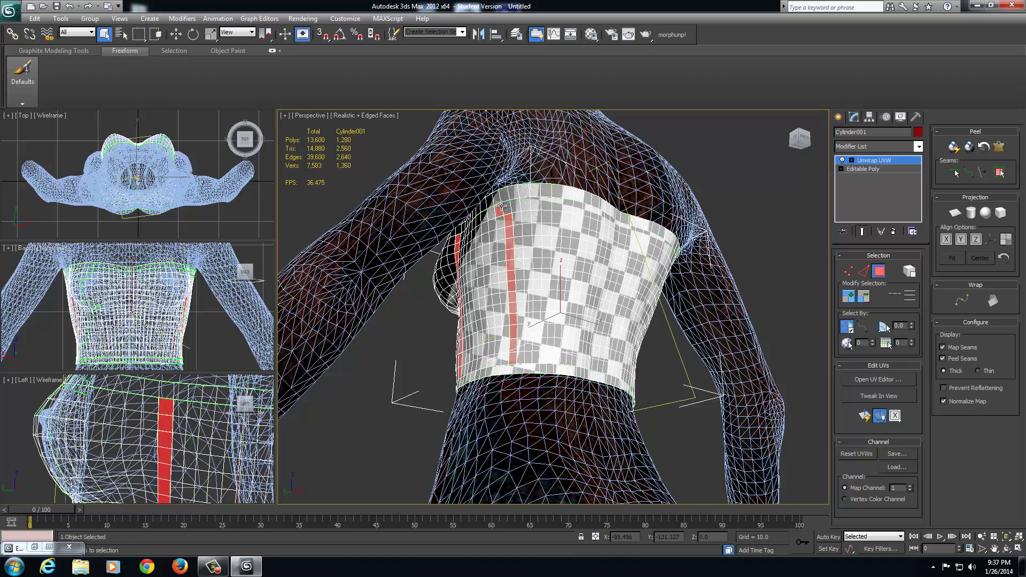
{"action": "left_click", "coordinate": [506, 207], "text": "ctrl"}
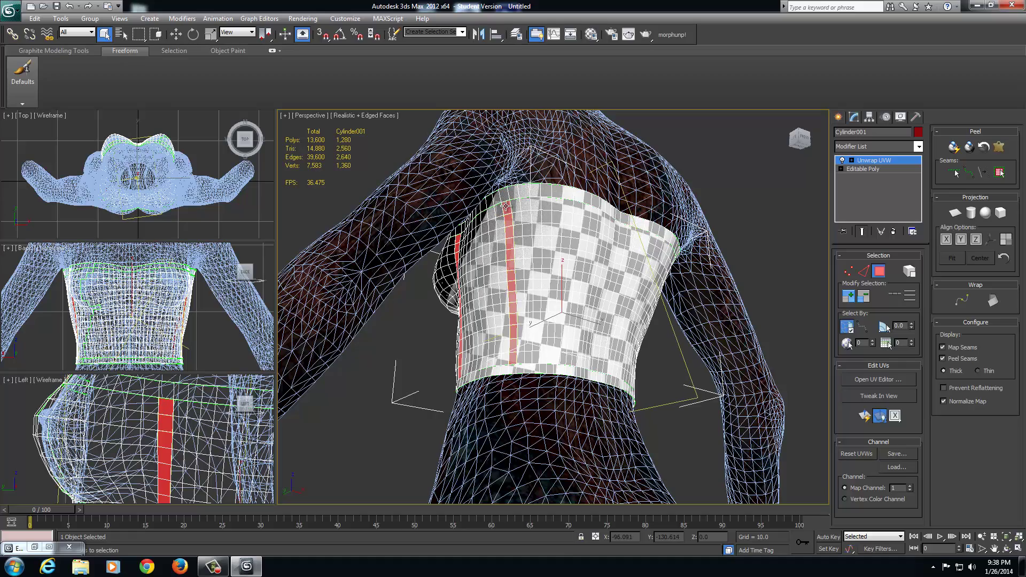
Step: Add the matching vertical face column on the opposite side of the back, between the edge rows, and restore the UV editor
{"action": "mouse_move", "coordinate": [635, 300]}
{"action": "middle_mouse_down", "text": "alt"}
{"action": "mouse_move", "coordinate": [590, 313]}
{"action": "mouse_move", "coordinate": [625, 314]}
{"action": "middle_mouse_up", "text": "alt"}
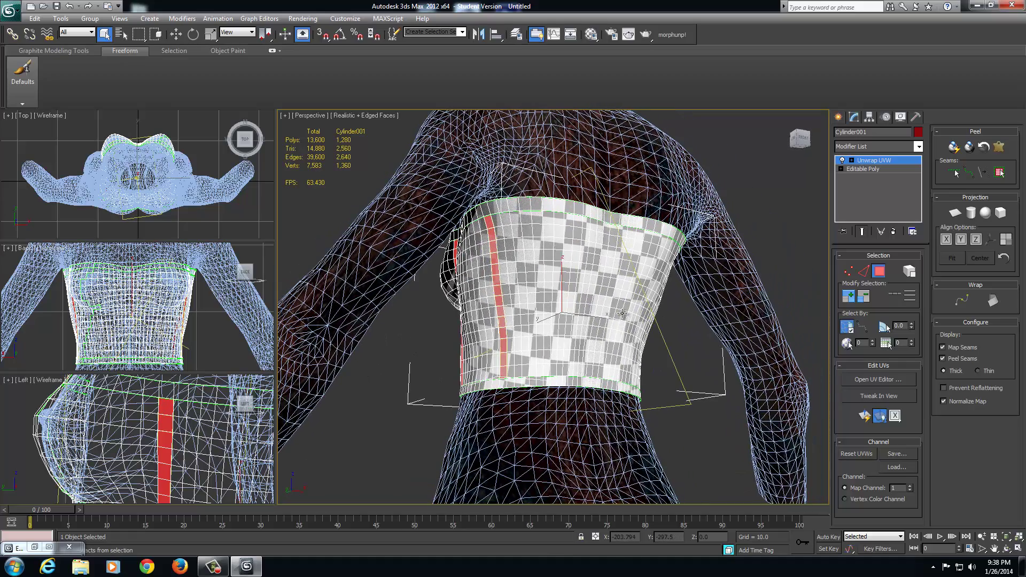
{"action": "middle_click_drag", "start_coordinate": [203, 448], "coordinate": [199, 419]}
{"action": "middle_click_drag", "start_coordinate": [603, 317], "coordinate": [531, 324], "text": "alt"}
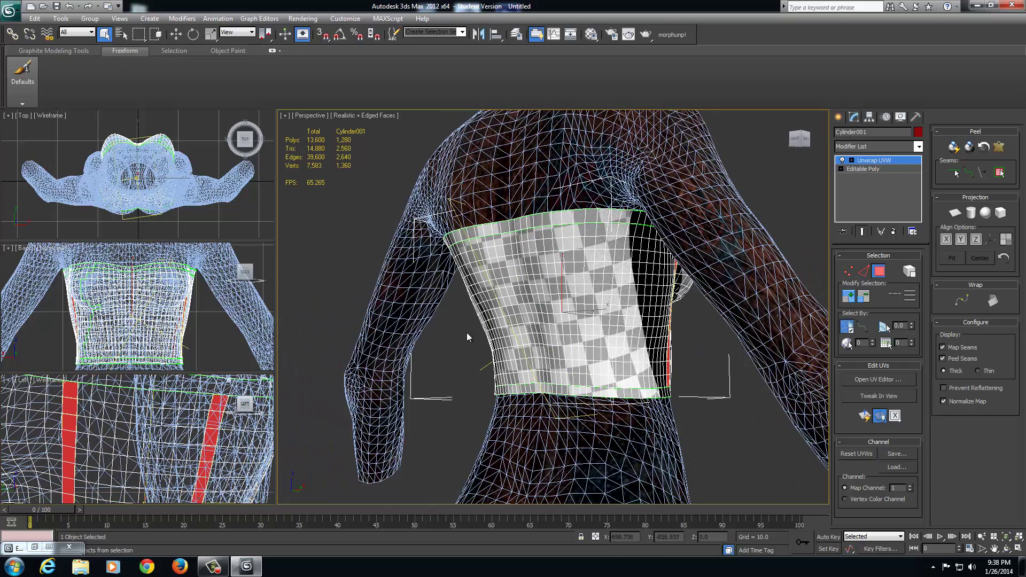
{"action": "left_click", "coordinate": [26, 379]}
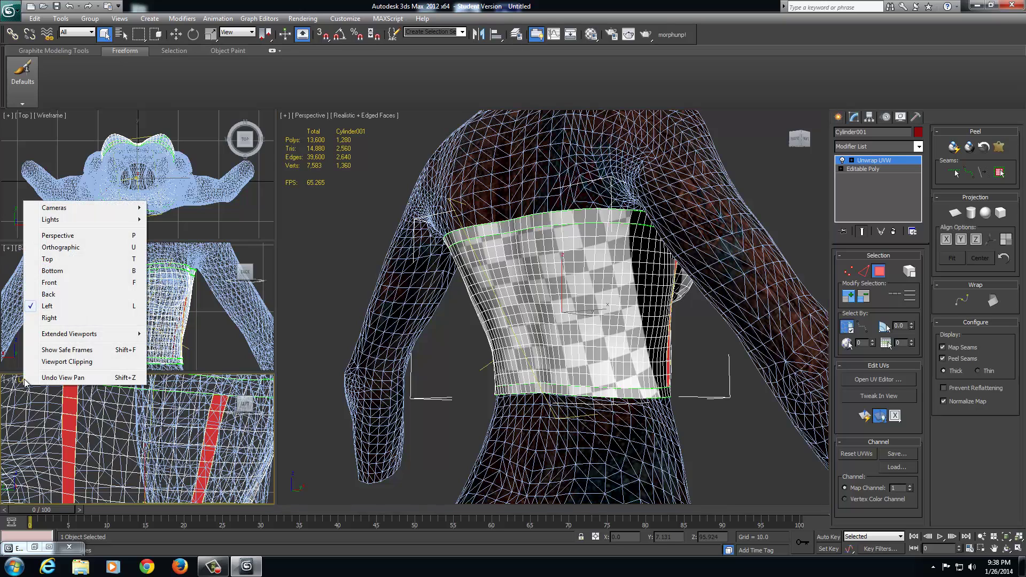
{"action": "left_click", "coordinate": [48, 318]}
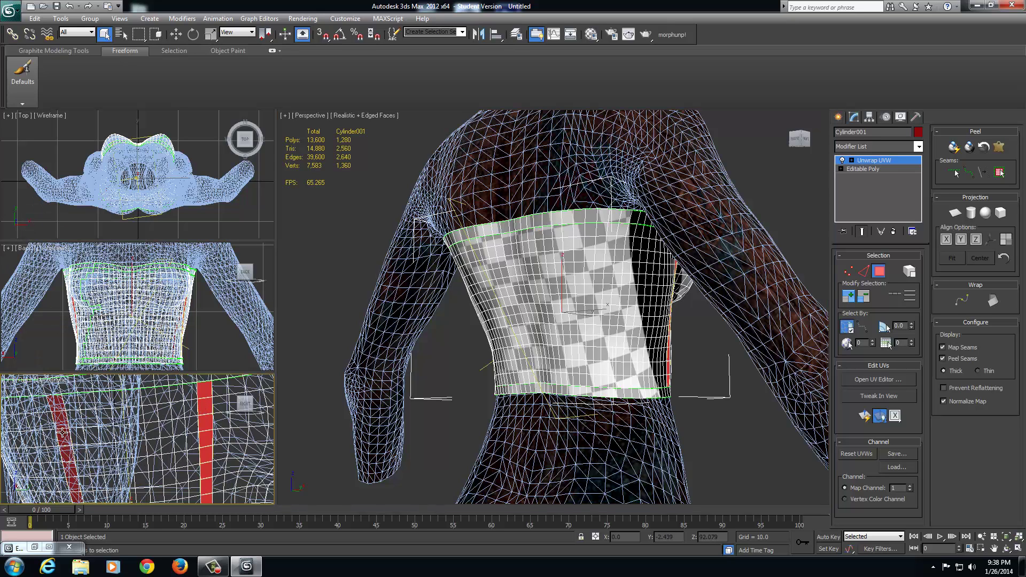
{"action": "left_click", "coordinate": [57, 405]}
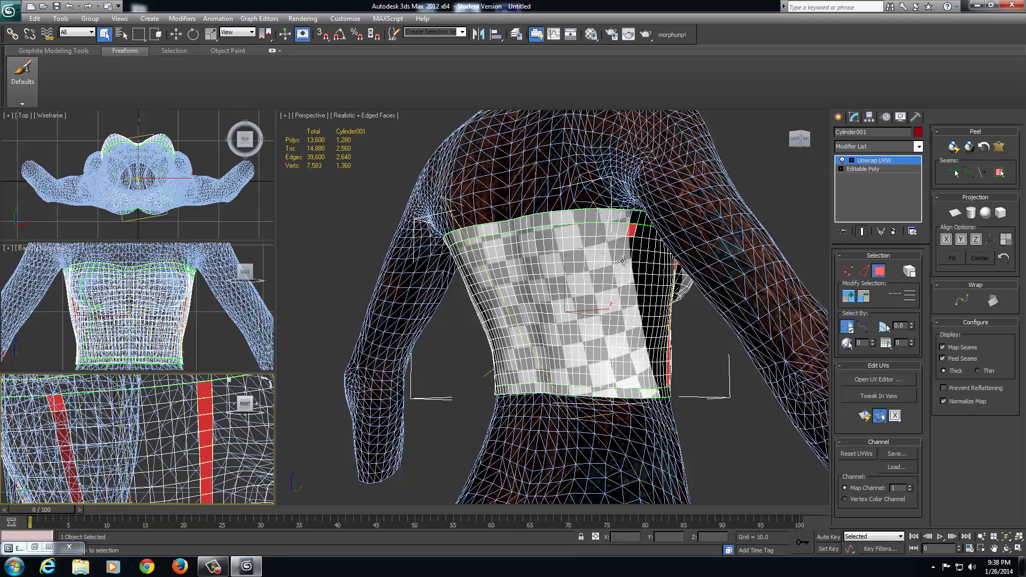
{"action": "left_click", "coordinate": [630, 244], "text": "ctrl"}
{"action": "left_click", "coordinate": [628, 256], "text": "ctrl"}
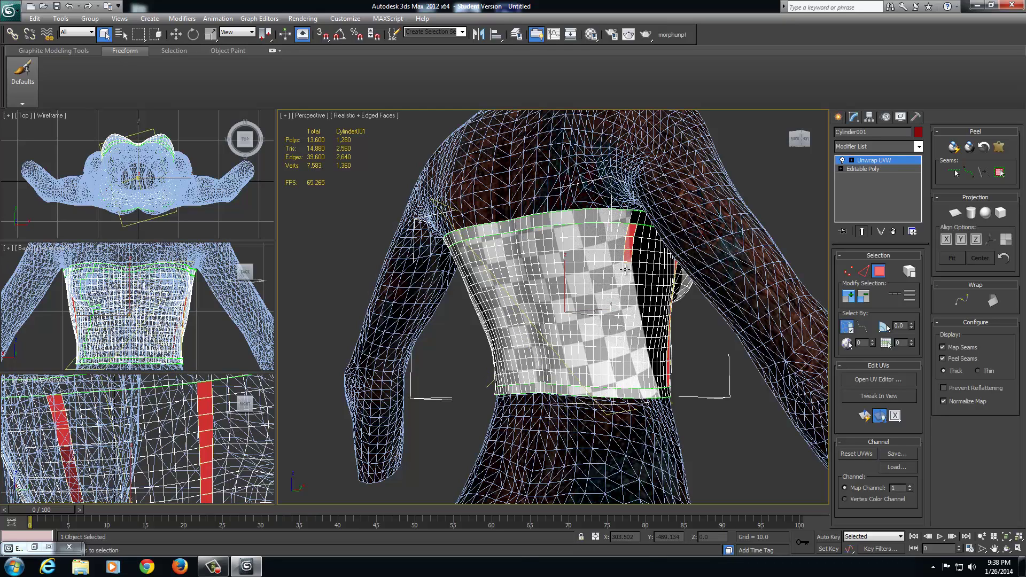
{"action": "left_click", "coordinate": [626, 268], "text": "ctrl"}
{"action": "left_click_drag", "start_coordinate": [624, 279], "coordinate": [619, 377]}
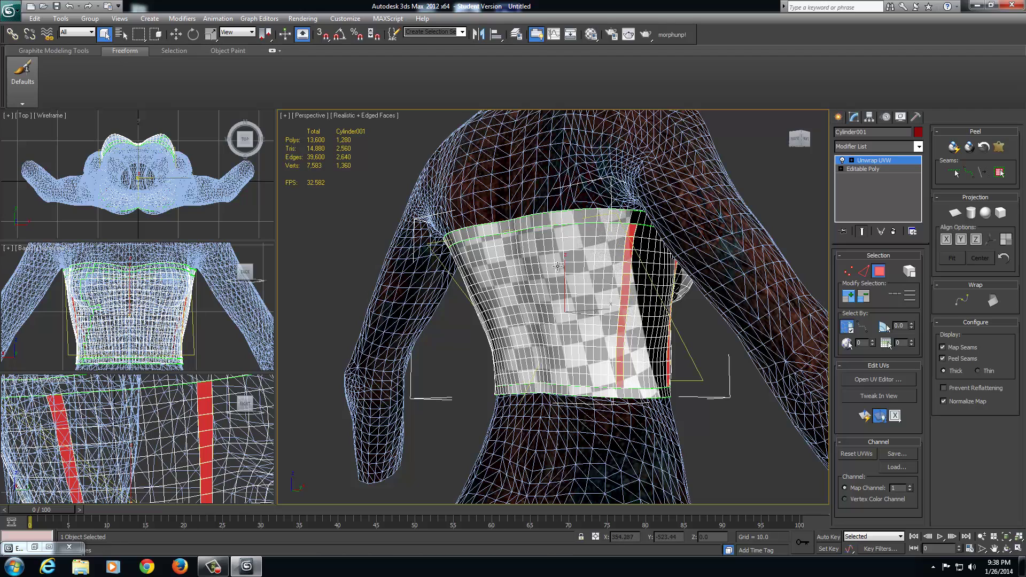
{"action": "left_click", "coordinate": [50, 548]}
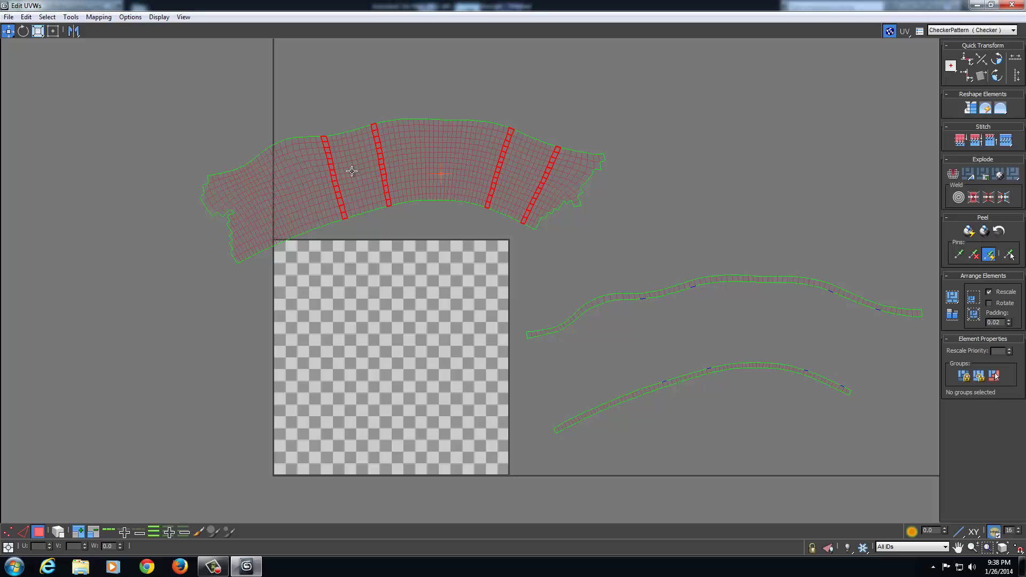